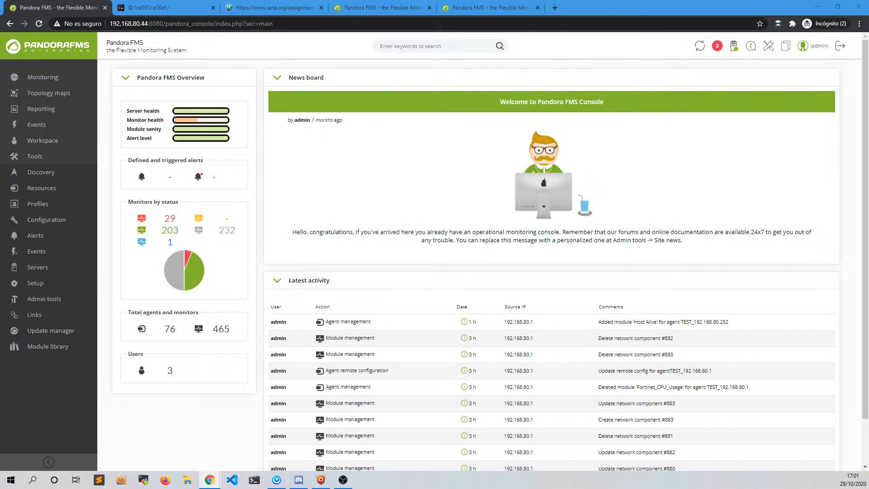
pyautogui.click(67, 9)
pyautogui.click(83, 7)
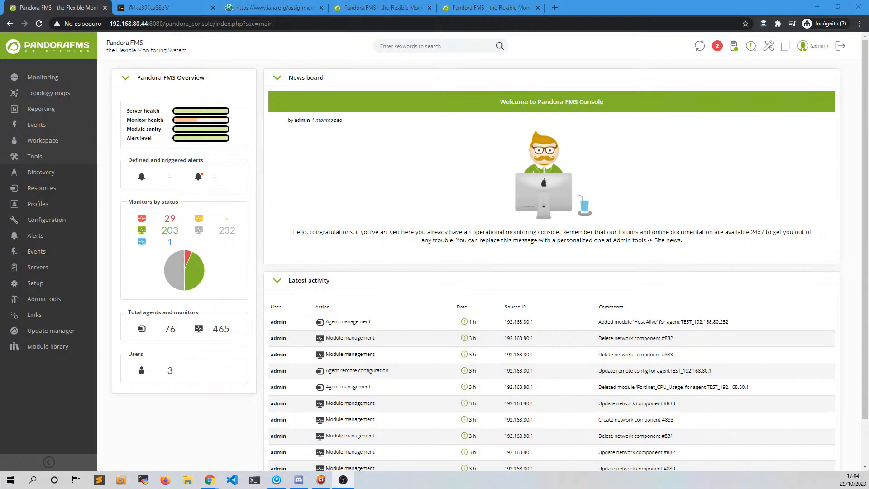
pyautogui.hotkey('alt', 'Tab')
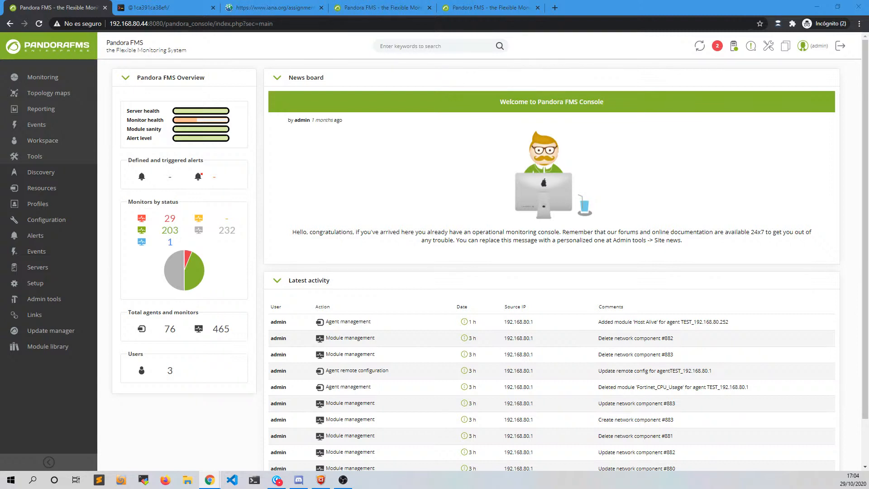
pyautogui.click(51, 9)
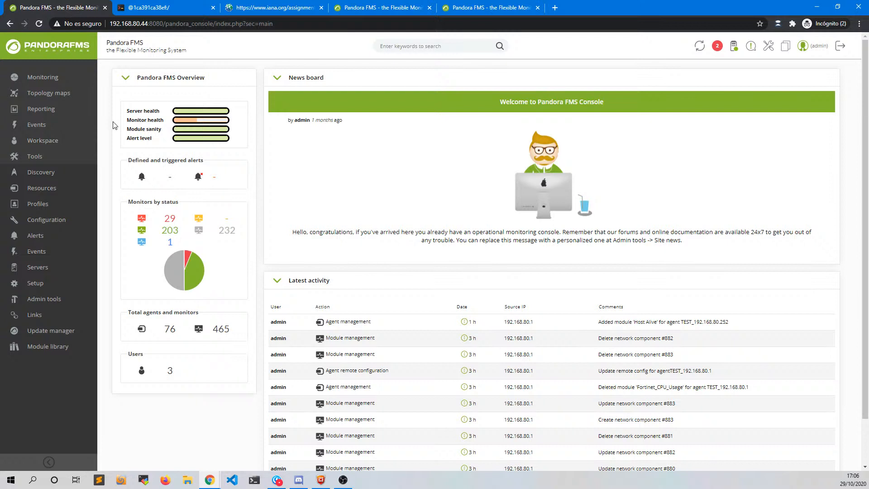
pyautogui.click(135, 10)
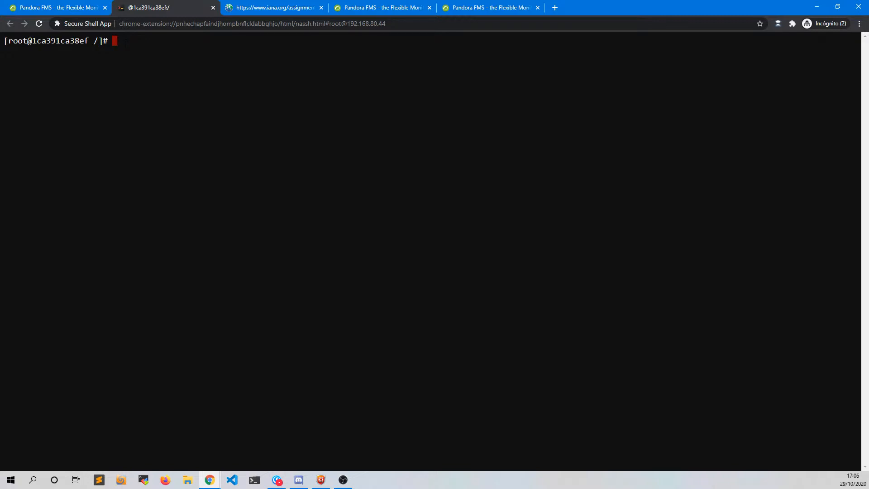
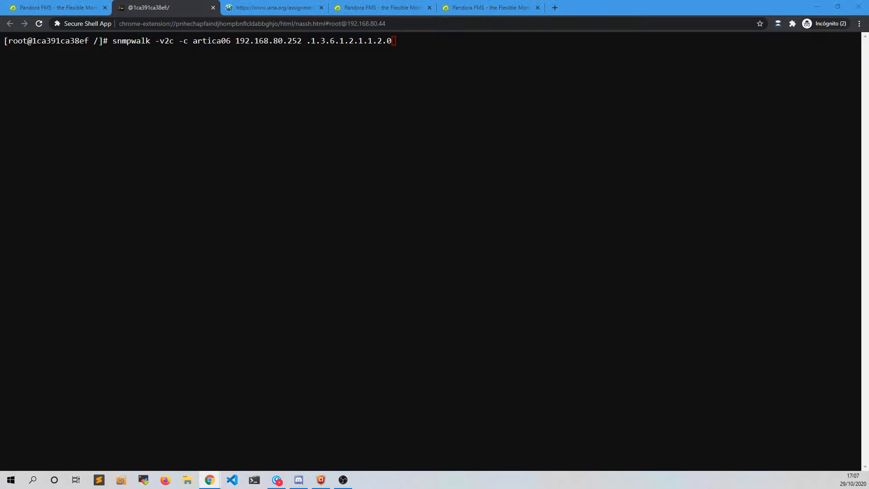
pyautogui.hotkey('alt', 'Tab')
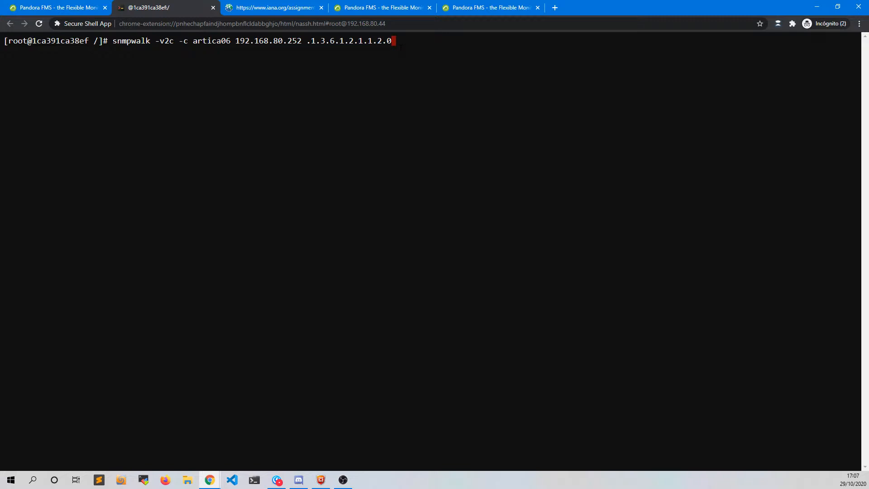
pyautogui.press('Return')
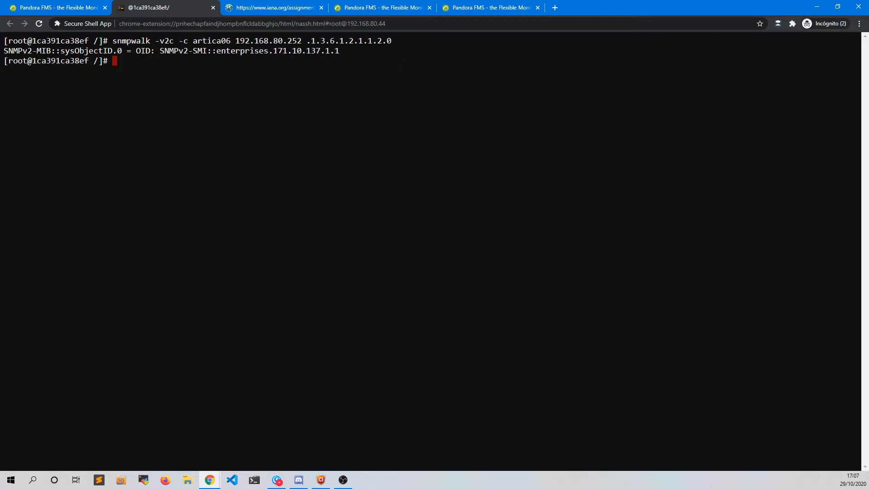
pyautogui.moveTo(273, 51); pyautogui.dragTo(287, 51)
pyautogui.click(253, 10)
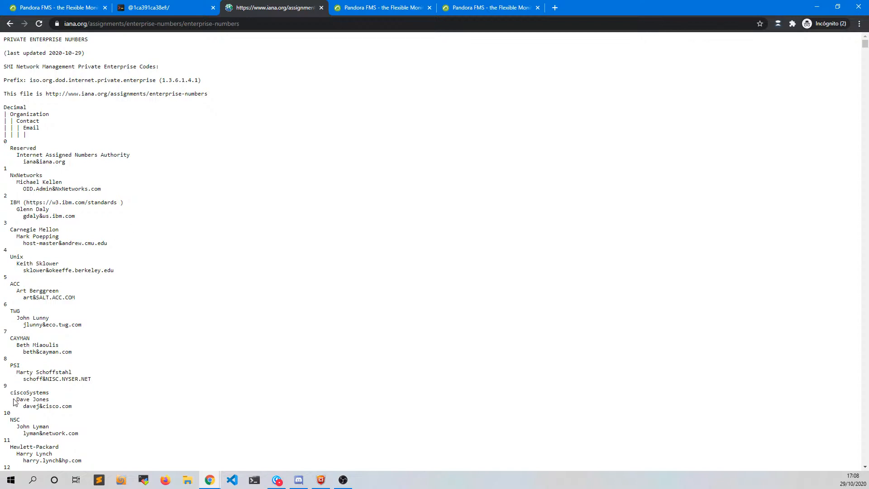
pyautogui.doubleClick(6, 386)
pyautogui.click(180, 10)
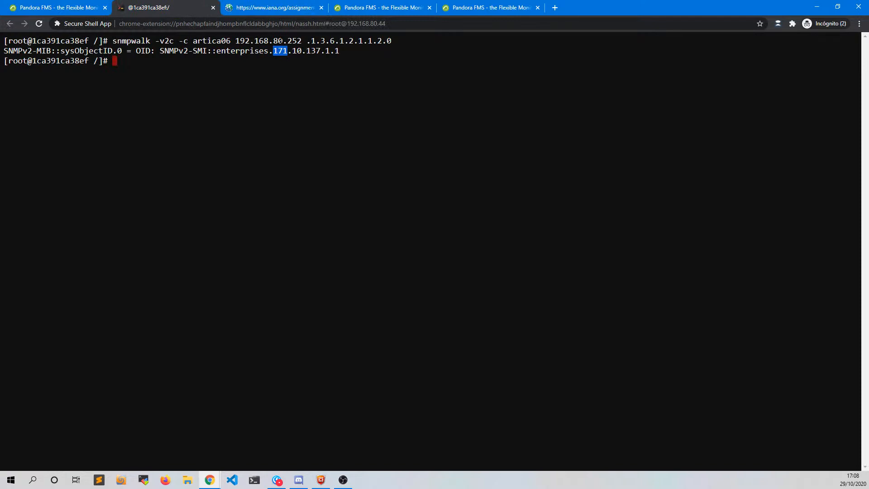
# - Search the IANA enterprise numbers page for 171 to find D-Link Systems, Inc
pyautogui.click(265, 11)
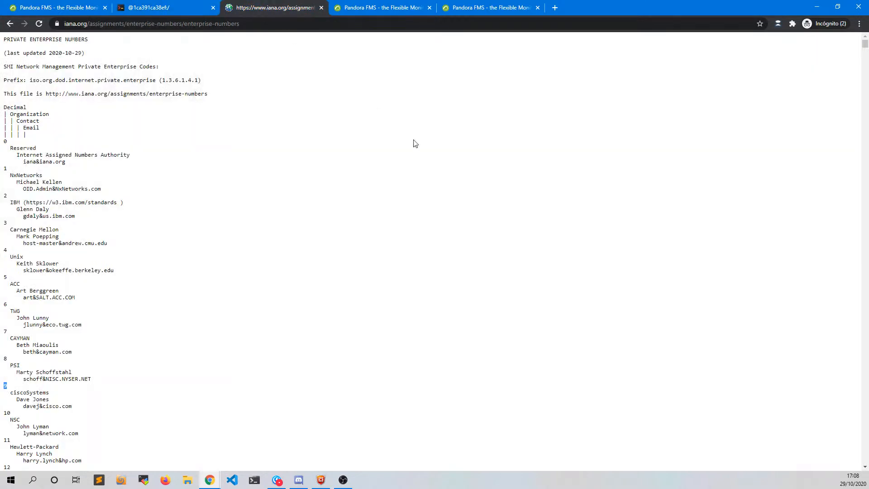
pyautogui.hotkey('ctrl', 'f')
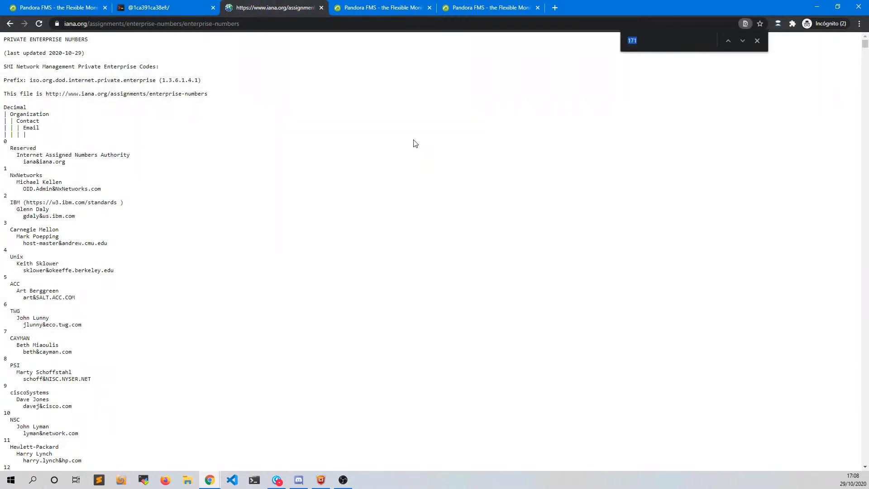
pyautogui.write('171')
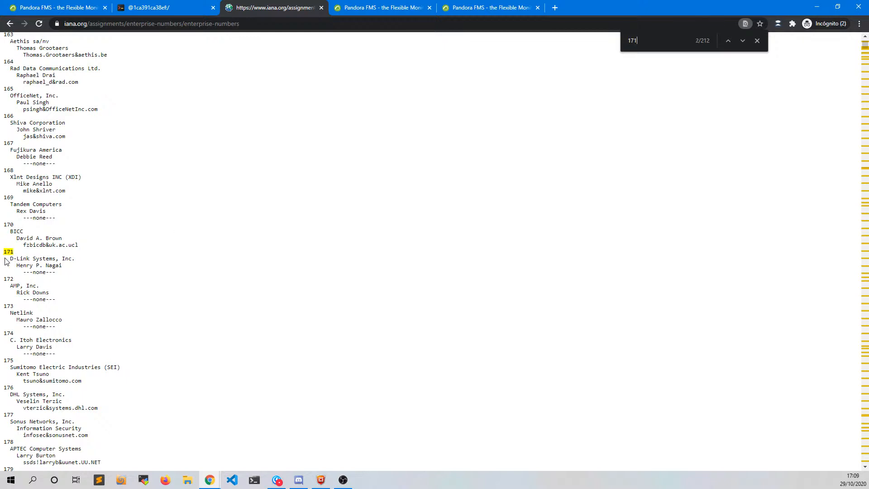
pyautogui.press('Return')
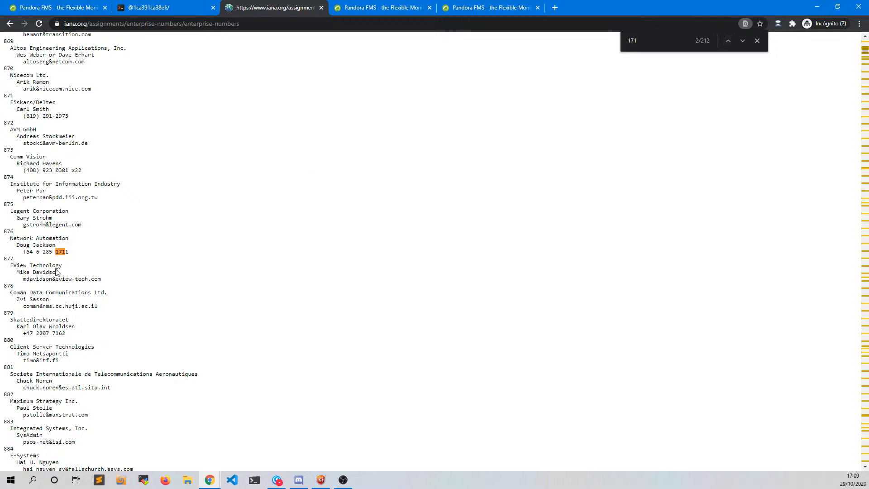
pyautogui.click(728, 41)
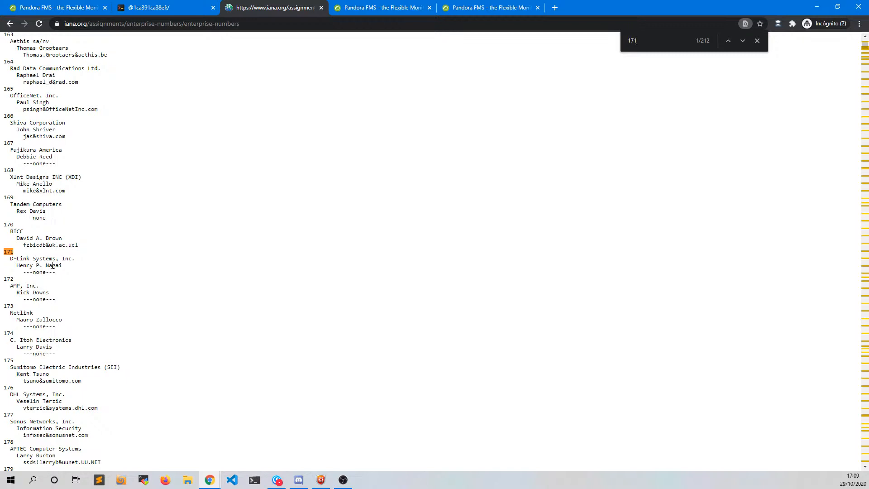
# - Compare the terminal's enterprise 171 result with the IANA entry, then return to Pandora FMS
pyautogui.click(156, 9)
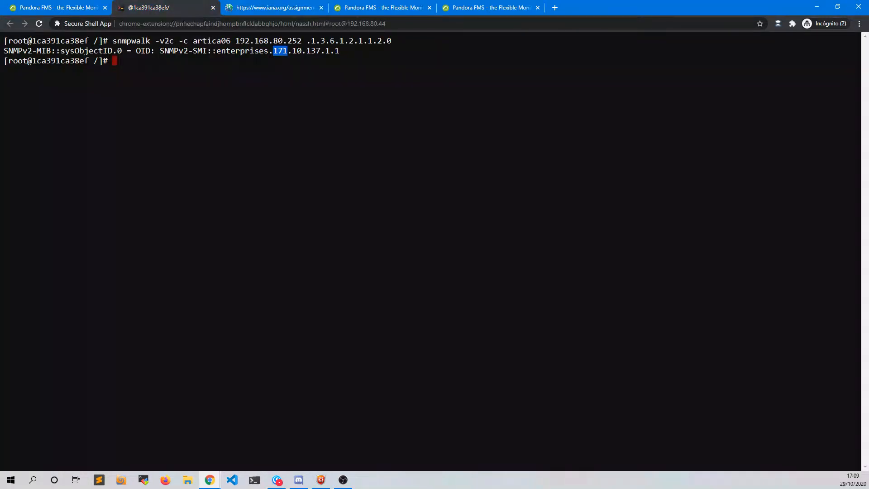
pyautogui.click(252, 9)
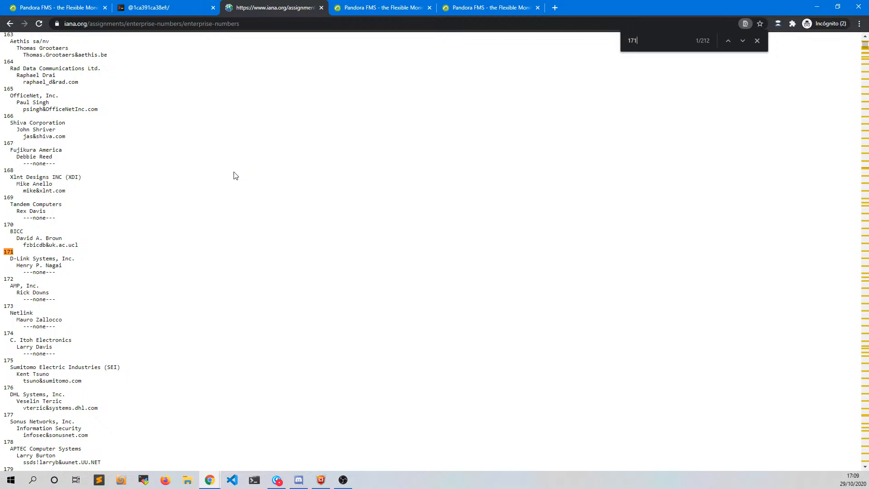
pyautogui.click(55, 6)
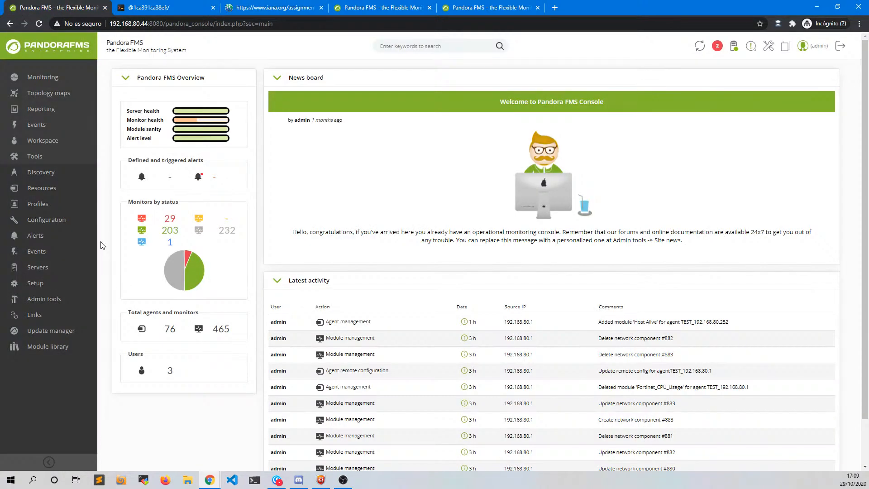
# - Open Configuration > Templates > Private Enterprise Numbers and scroll down the manufacturer table
pyautogui.moveTo(57, 221)
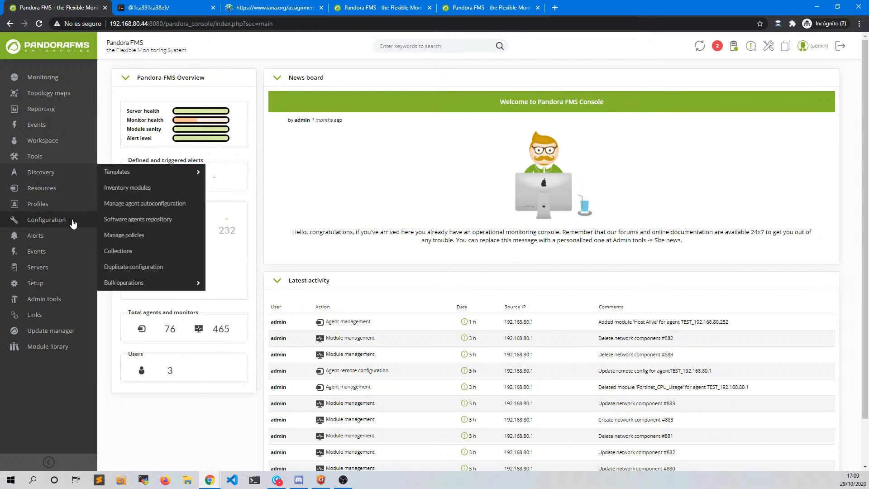
pyautogui.moveTo(117, 176)
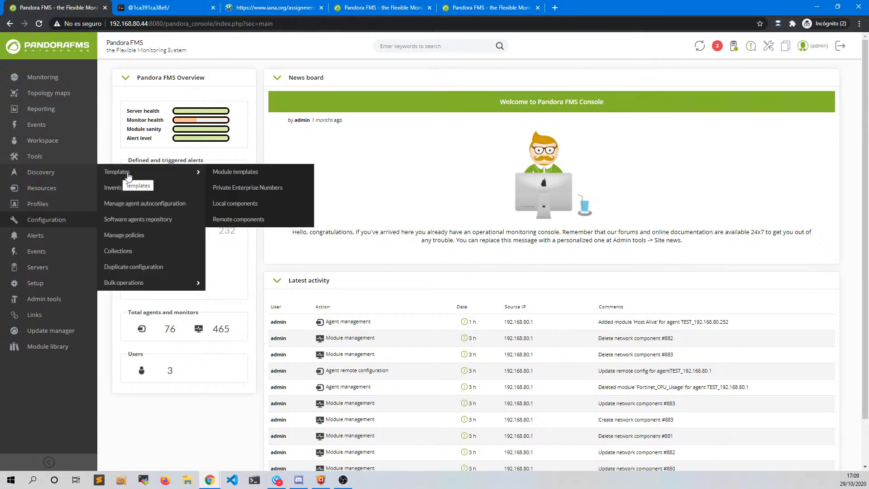
pyautogui.click(229, 193)
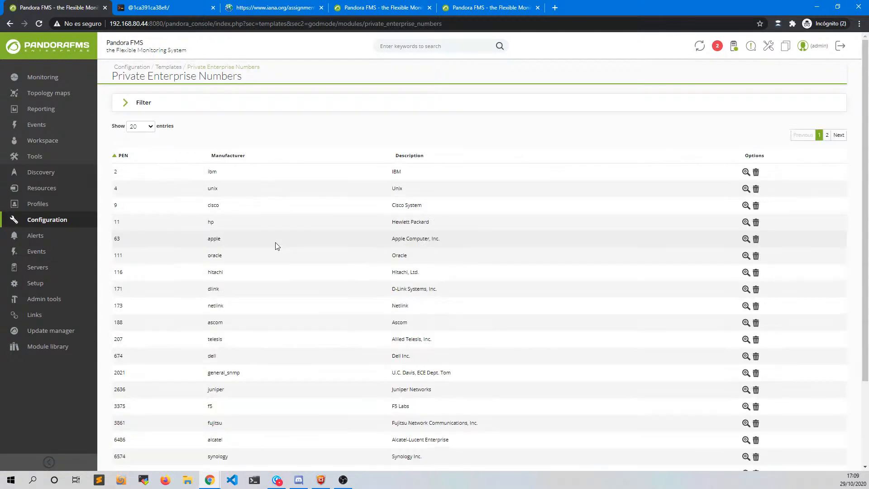
pyautogui.scroll(-3, 276, 247)
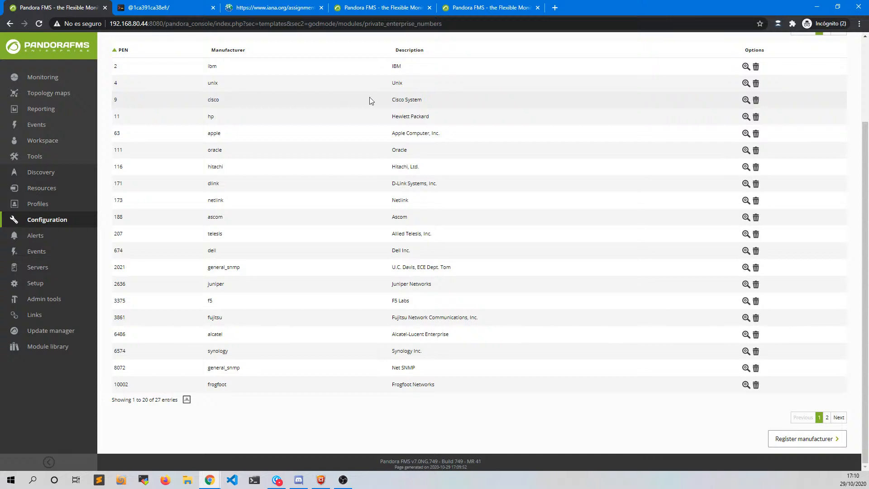
# - Open the cisco manufacturer entry, note its PEN 9, and go to the SSH terminal
pyautogui.click(746, 100)
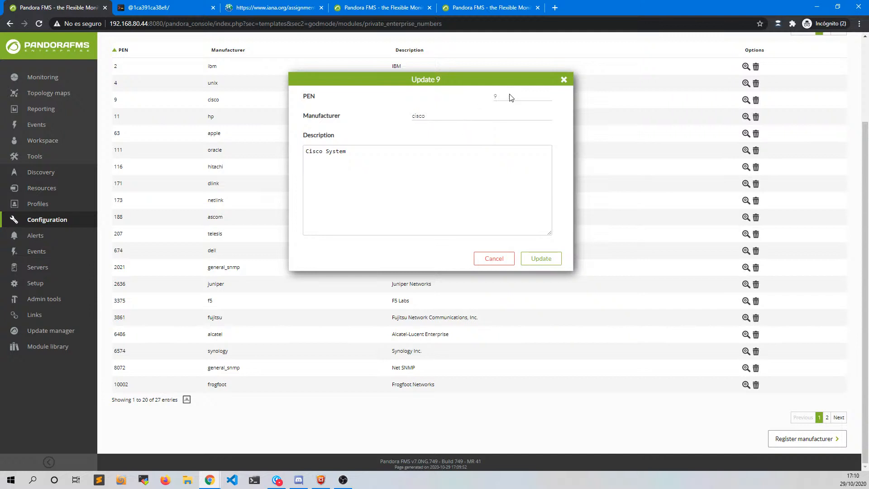
pyautogui.moveTo(500, 101)
pyautogui.mouseDown()
pyautogui.moveTo(490, 97)
pyautogui.moveTo(499, 101)
pyautogui.mouseUp()
pyautogui.click(161, 8)
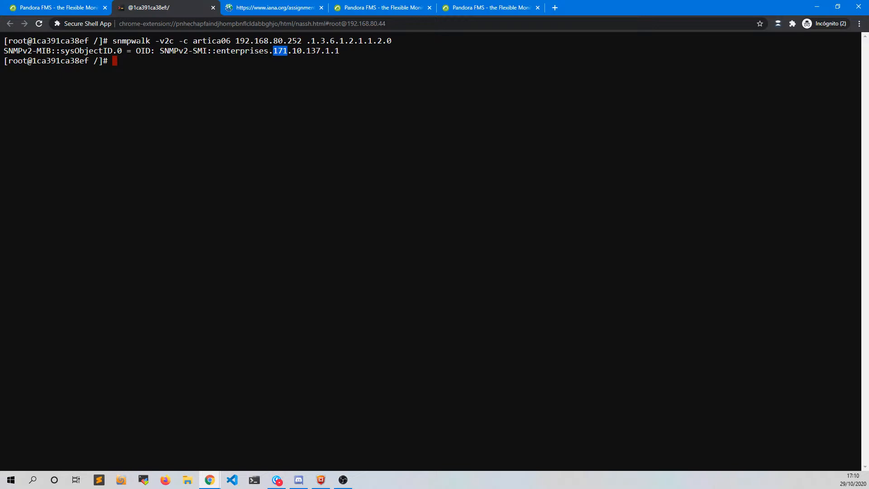
# - Check the enterprise 171 result and return to the cisco Update 9 edit form
pyautogui.click(62, 8)
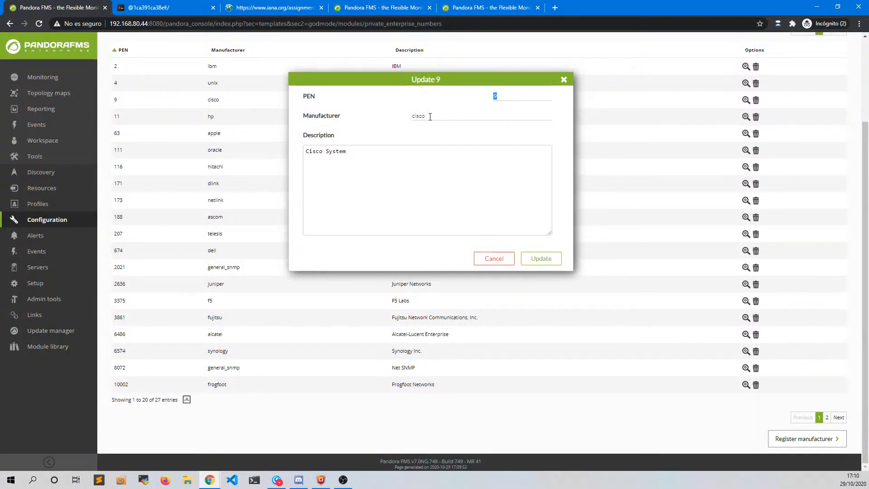
# - Close the cisco Update 9 form without saving any changes
pyautogui.moveTo(427, 116); pyautogui.dragTo(396, 116)
pyautogui.click(565, 81)
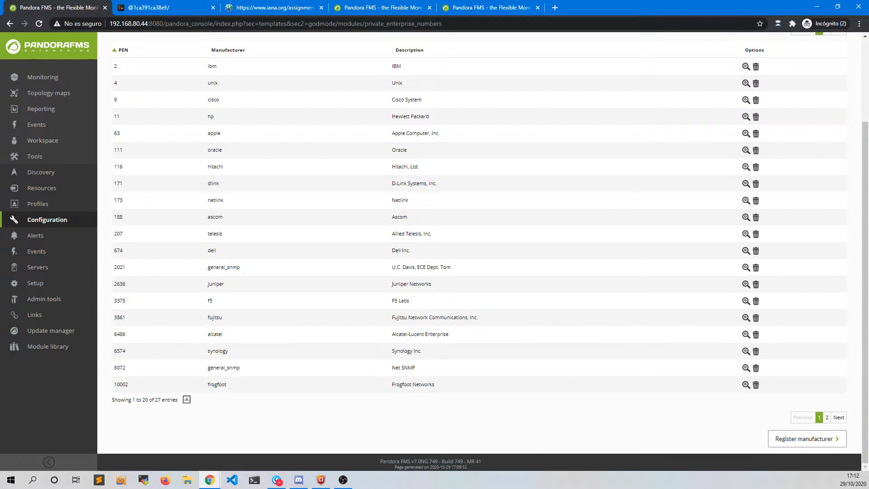
# - Open the remote components list and view the component types that can be created
pyautogui.moveTo(36, 225)
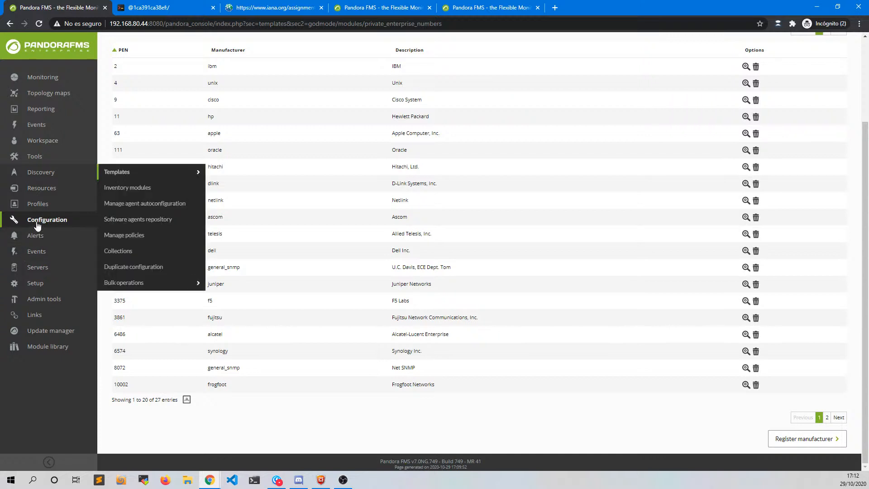
pyautogui.moveTo(126, 175)
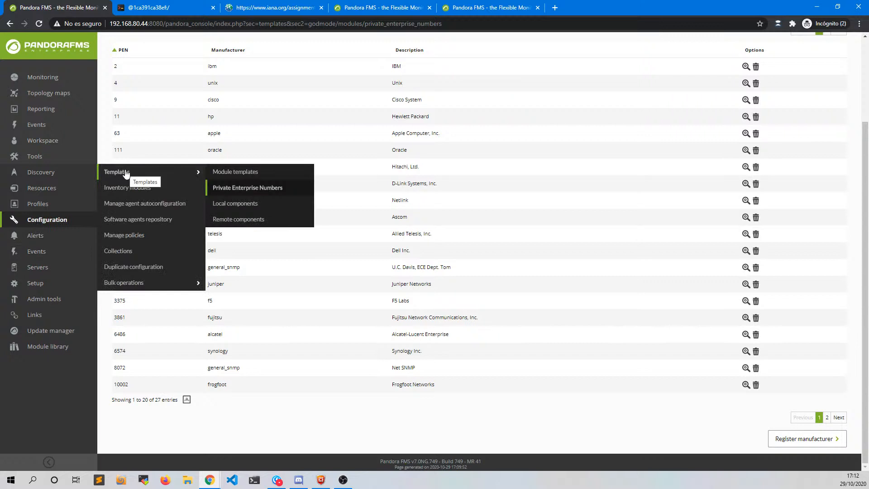
pyautogui.click(234, 221)
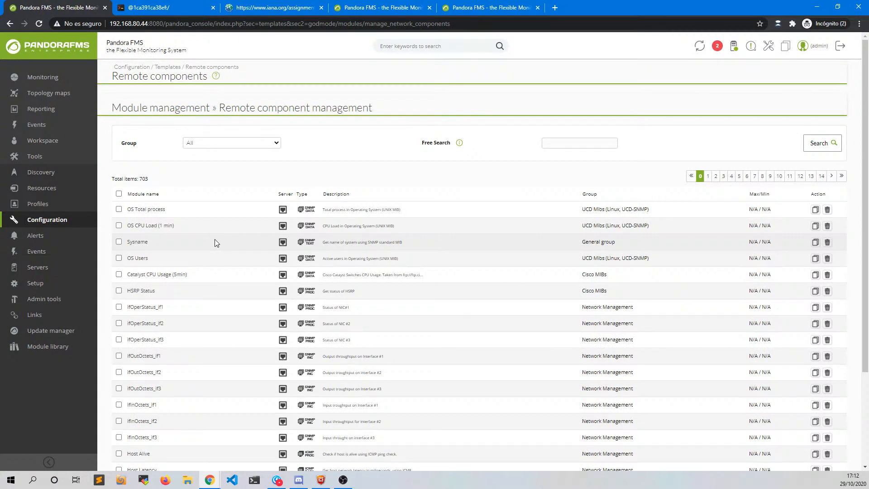
pyautogui.scroll(-3, 278, 247)
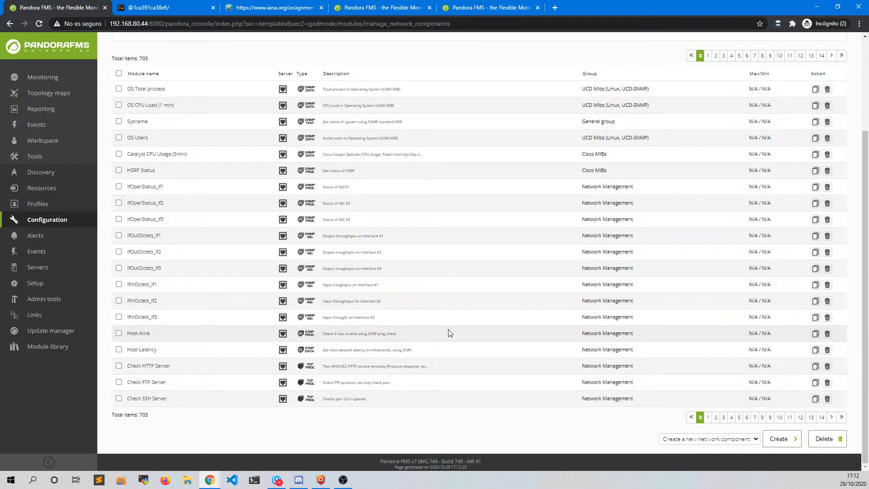
pyautogui.click(723, 445)
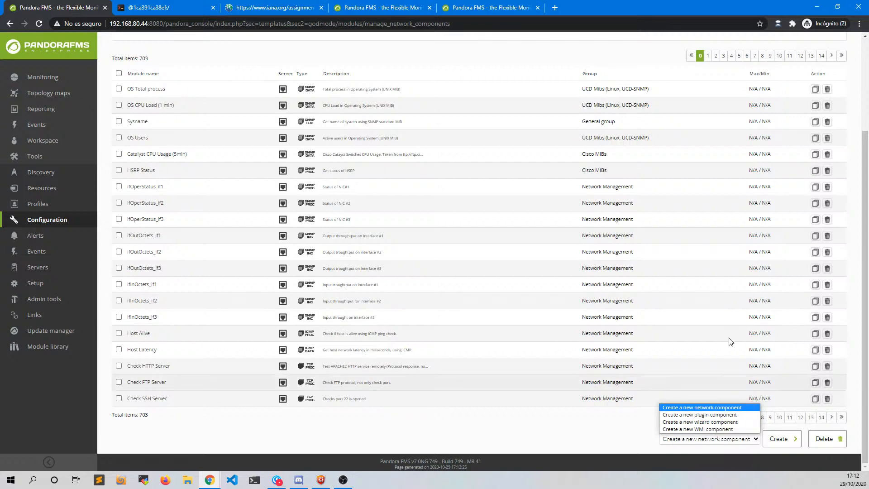
pyautogui.scroll(3, 737, 226)
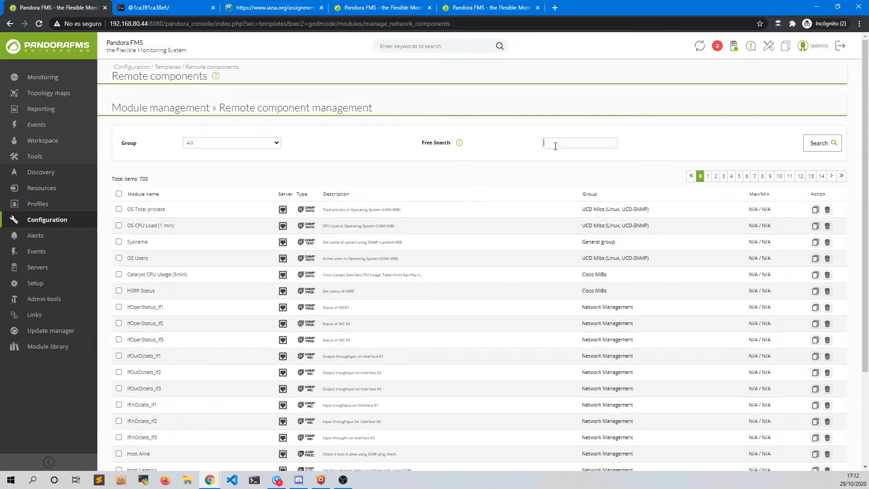
# - Filter components by 'cisco' and open Catalyst CPU Usage (5min) in a new tab
pyautogui.write('cisco')
pyautogui.press('Return')
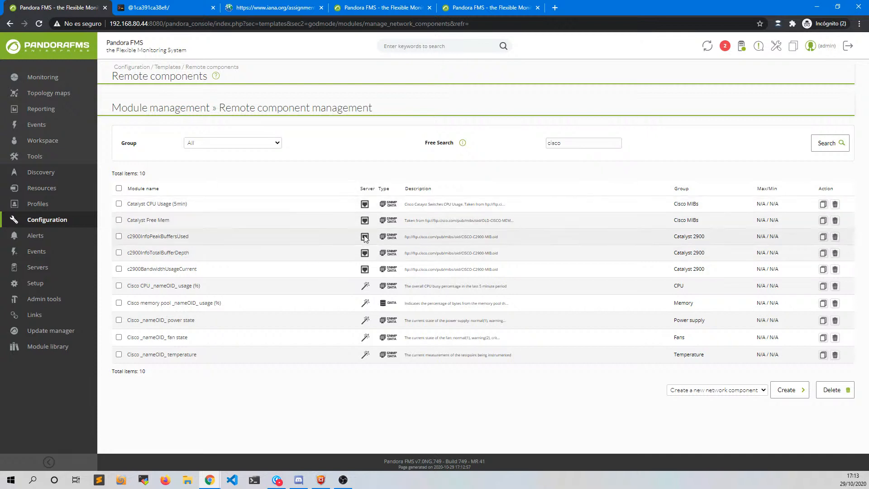
pyautogui.middleClick(185, 208)
# - Review Catalyst CPU Usage (5min), keeping Remote SNMP network agent, Cisco MIBs and module group System
pyautogui.click(153, 8)
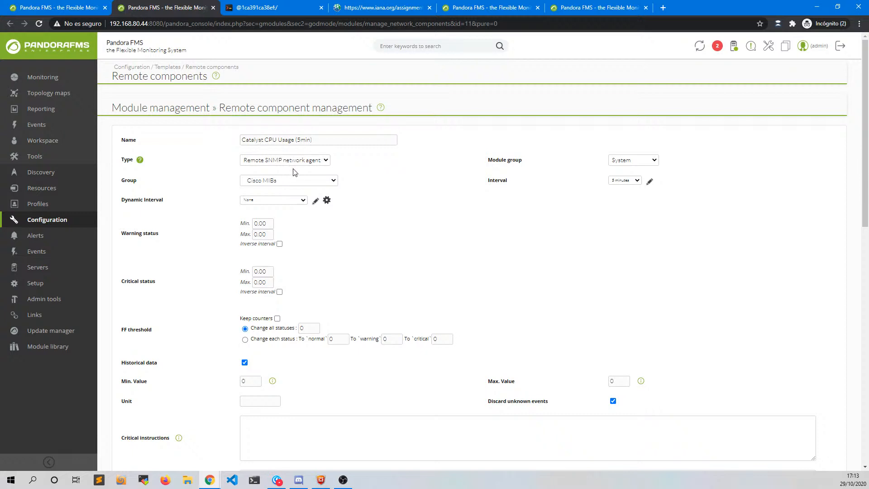
pyautogui.click(322, 162)
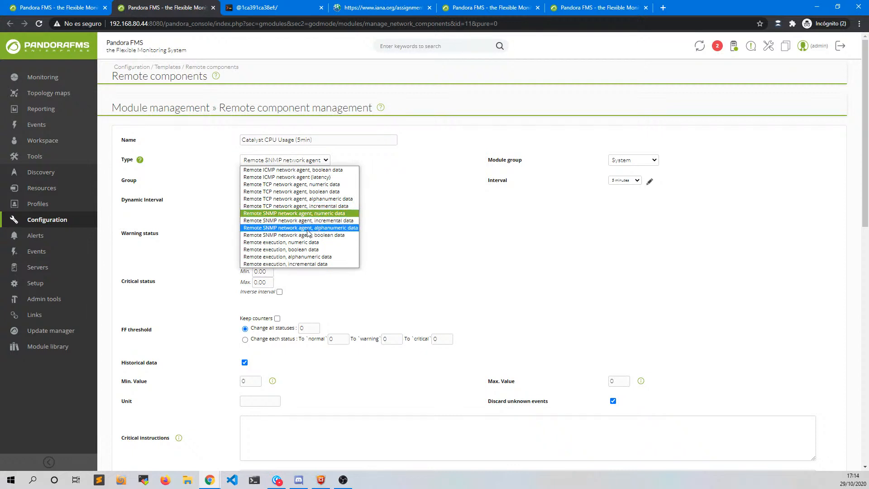
pyautogui.click(320, 162)
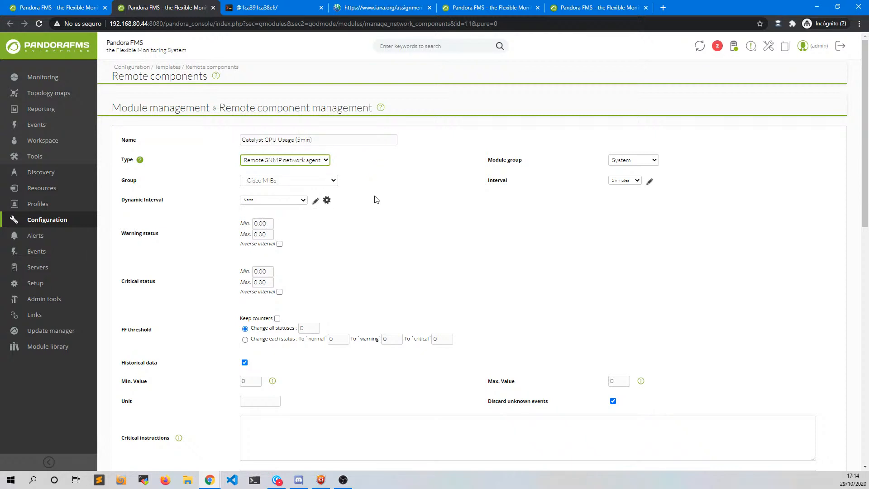
pyautogui.click(324, 181)
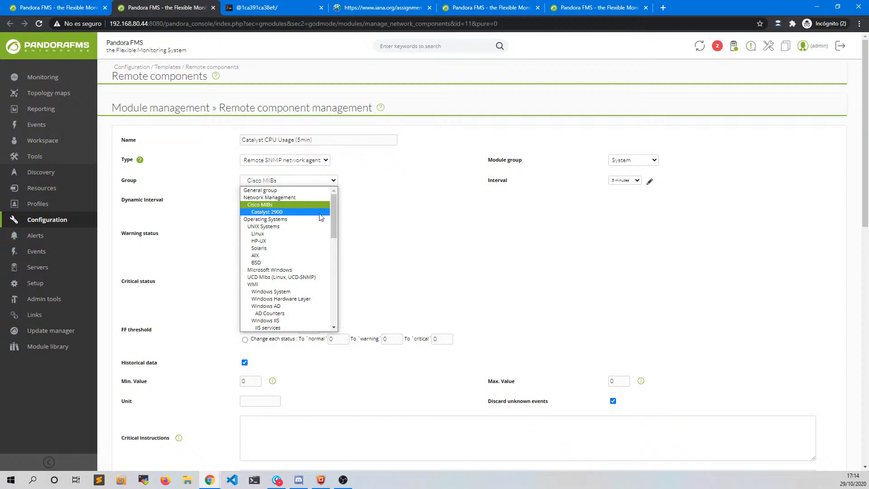
pyautogui.click(321, 183)
pyautogui.click(628, 162)
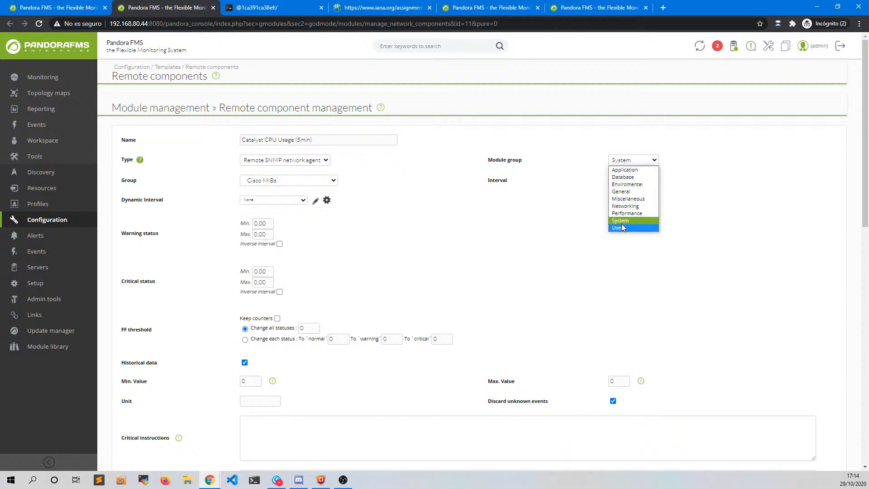
pyautogui.click(627, 160)
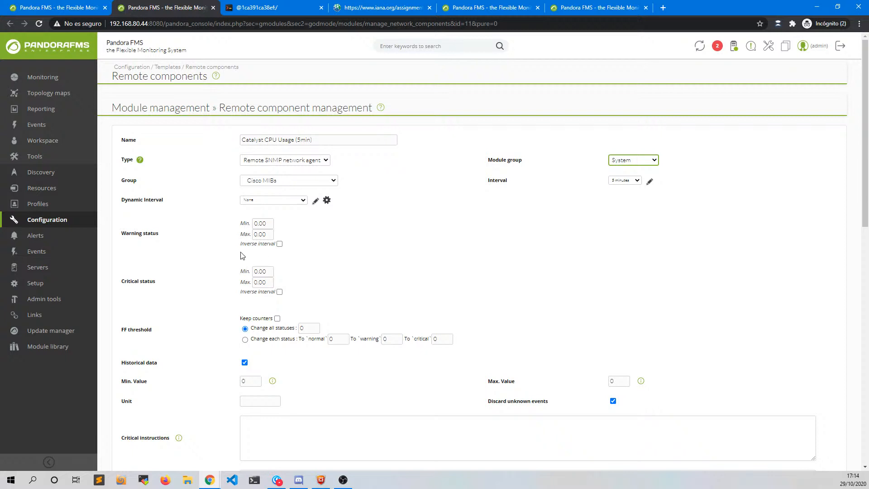
pyautogui.scroll(-7, 275, 262)
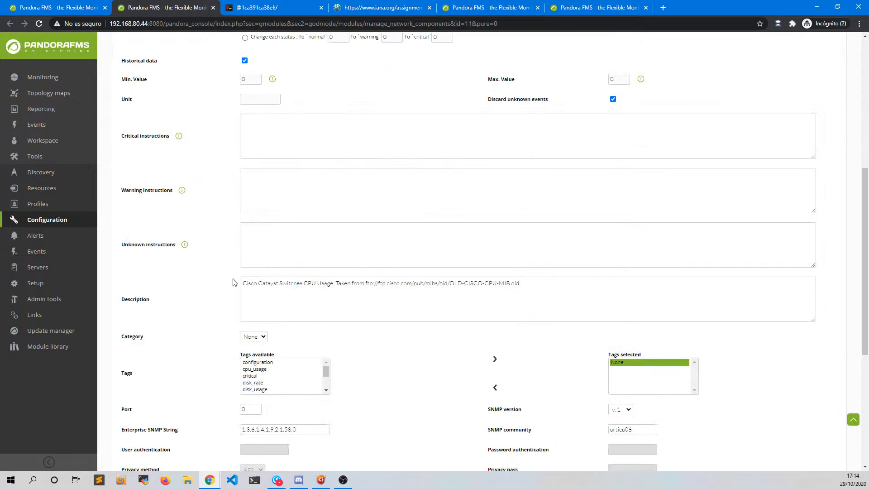
pyautogui.scroll(-3, 206, 289)
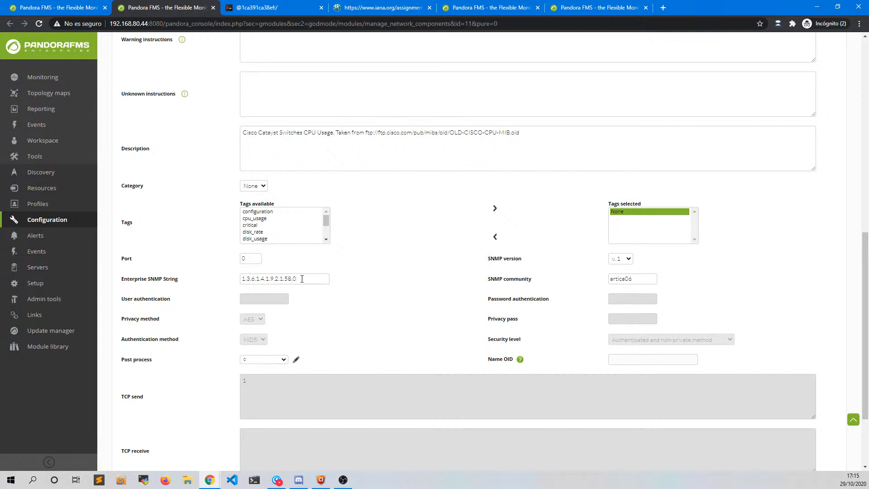
pyautogui.scroll(10, 233, 201)
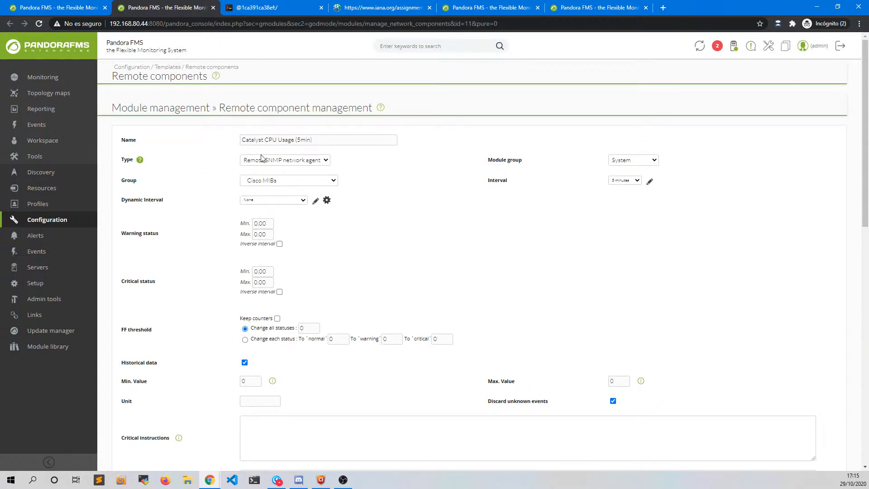
pyautogui.scroll(-5, 202, 254)
pyautogui.scroll(-7, 202, 253)
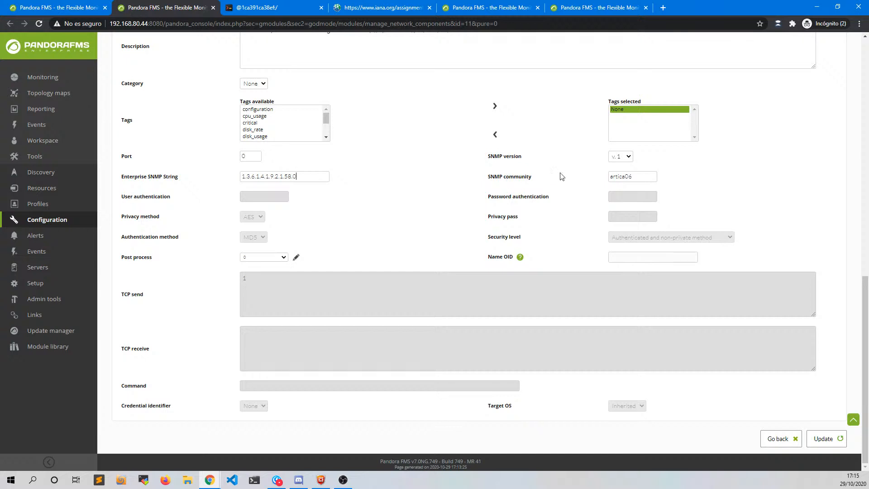
# - Try the SNMP version options, switching to v.2c and finally back to v.1
pyautogui.click(622, 158)
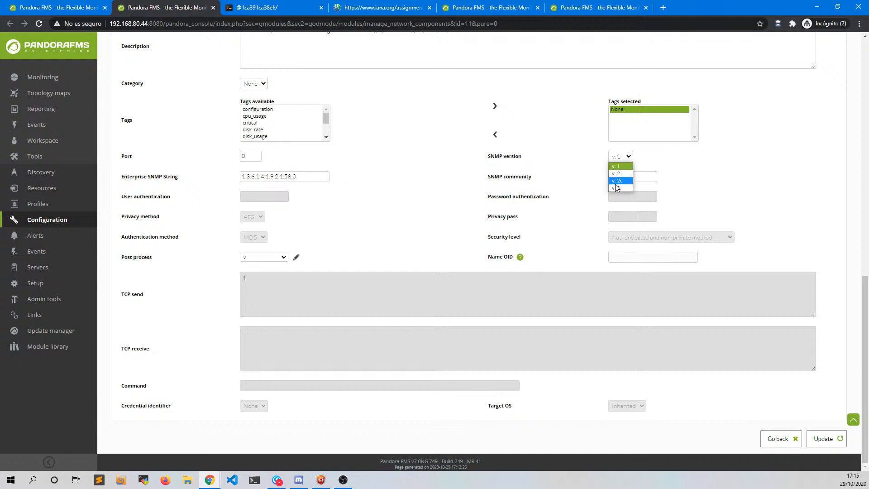
pyautogui.click(620, 157)
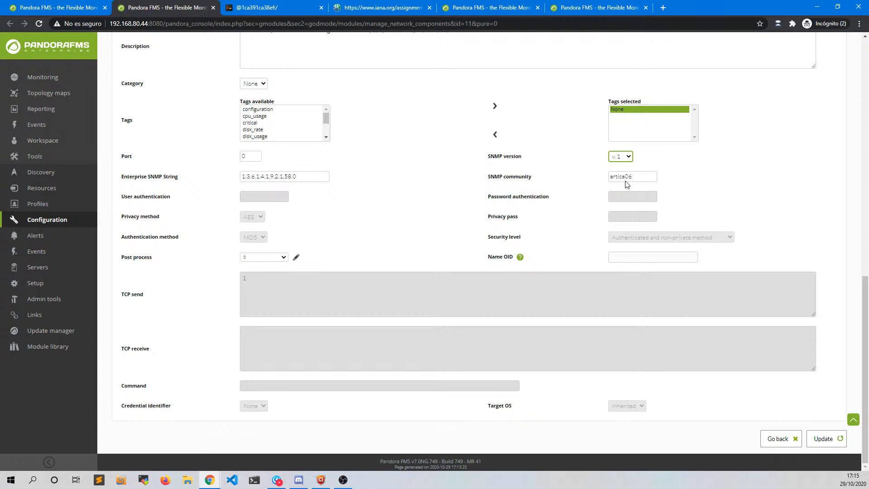
pyautogui.click(620, 157)
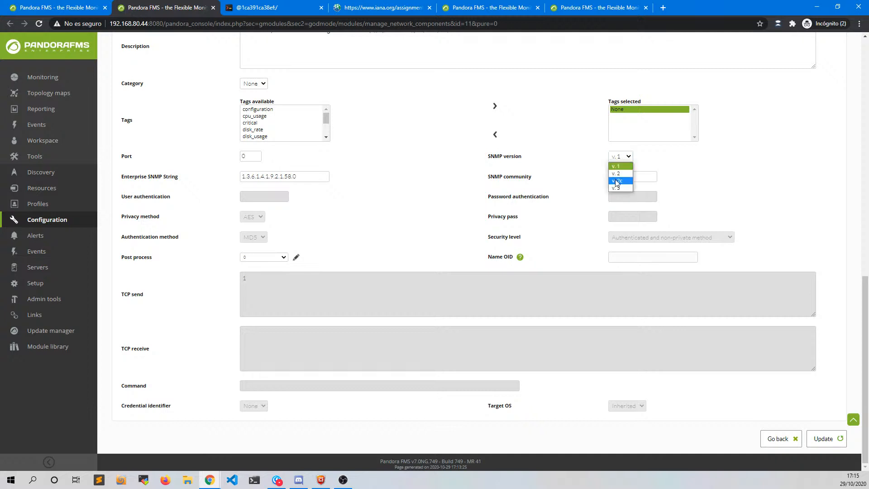
pyautogui.click(621, 180)
pyautogui.click(619, 157)
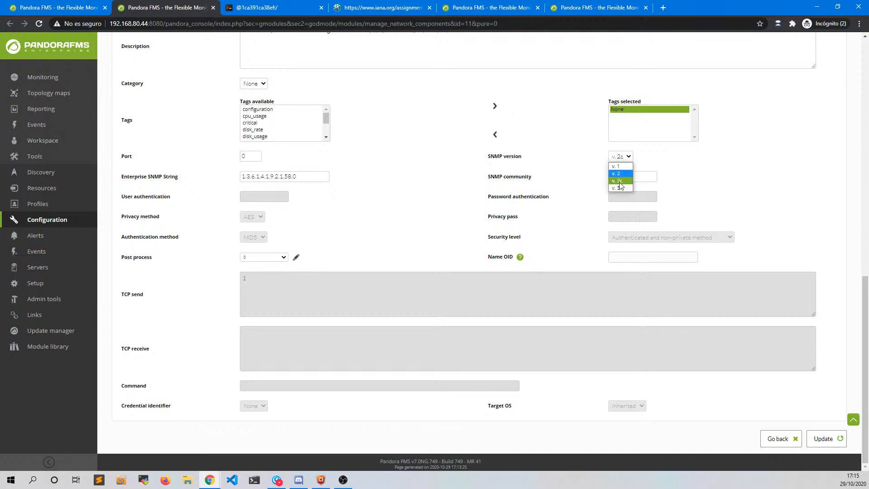
pyautogui.click(622, 194)
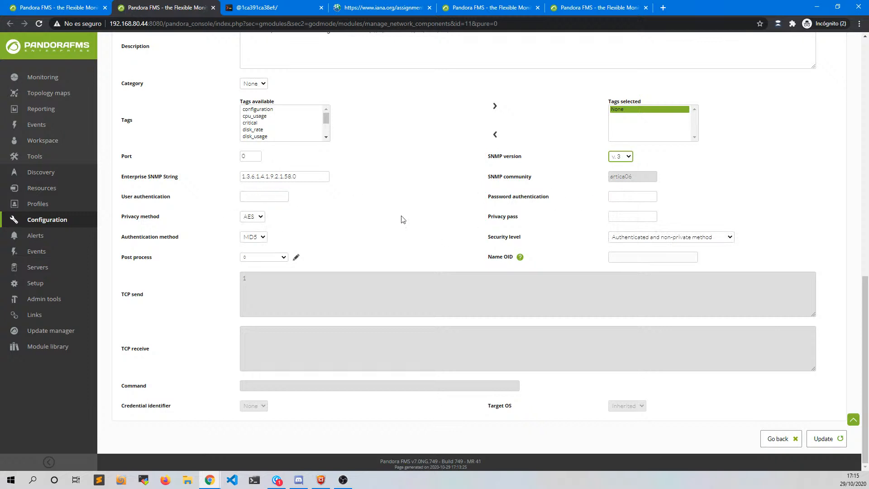
pyautogui.click(619, 159)
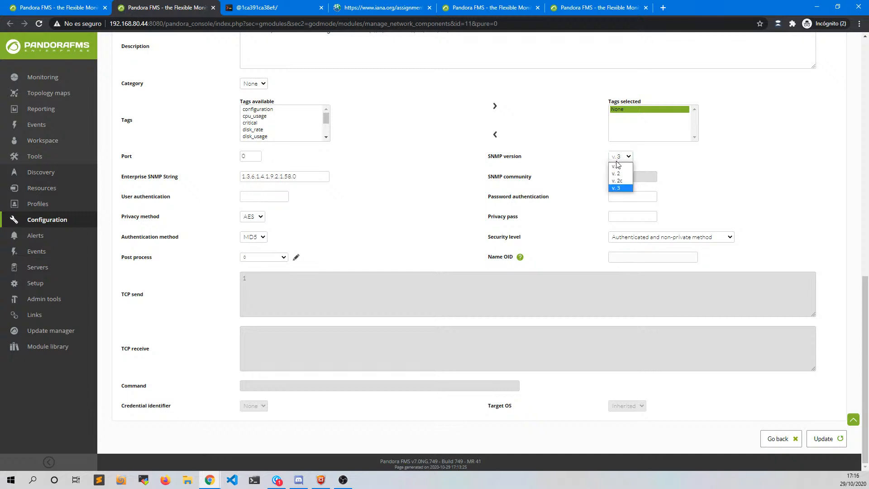
pyautogui.click(619, 166)
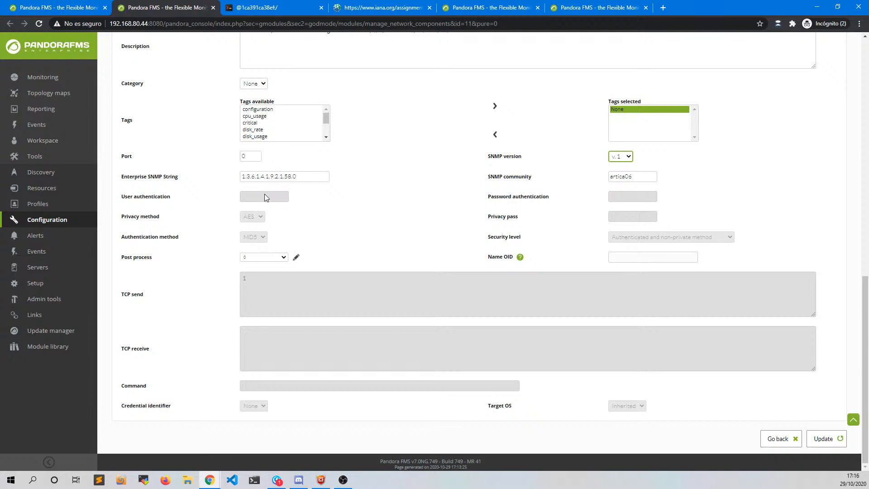
# - Close the Catalyst CPU Usage (5min) tab to return to the cisco component list
pyautogui.scroll(12, 264, 194)
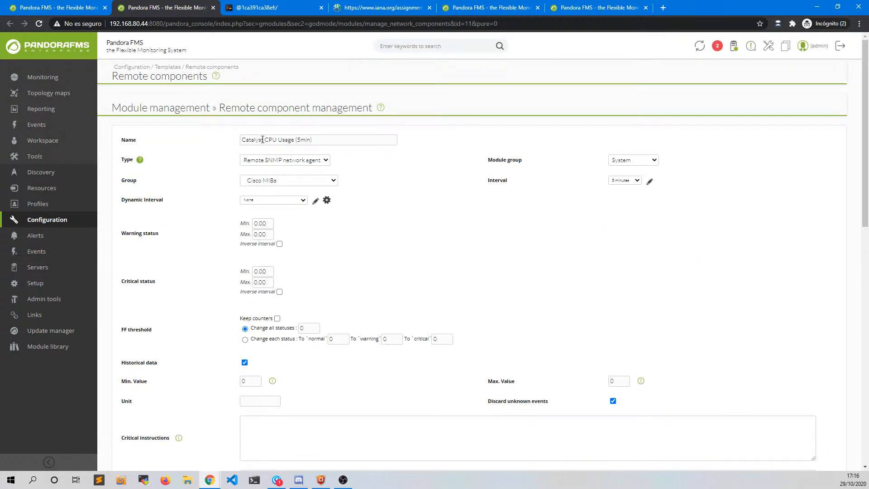
pyautogui.moveTo(263, 139); pyautogui.dragTo(220, 144)
pyautogui.middleClick(184, 8)
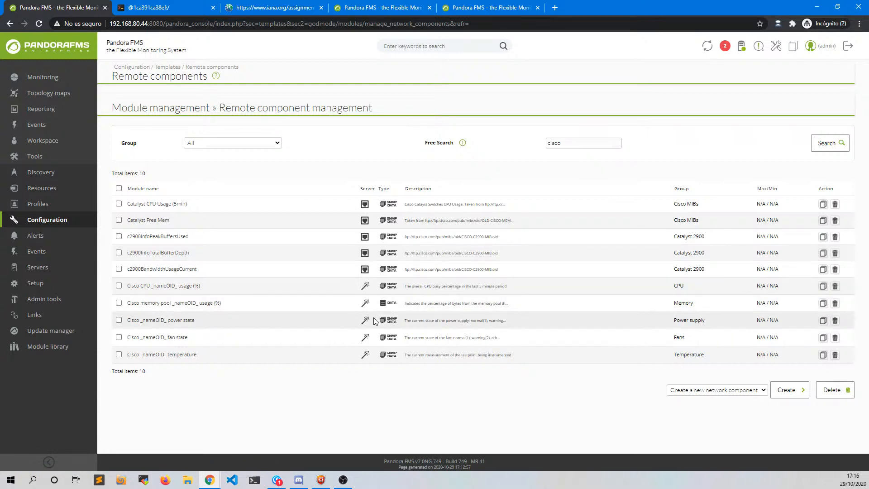
# - Open the Cisco CPU usage and memory pool components in new tabs, then view CPU usage
pyautogui.middleClick(163, 286)
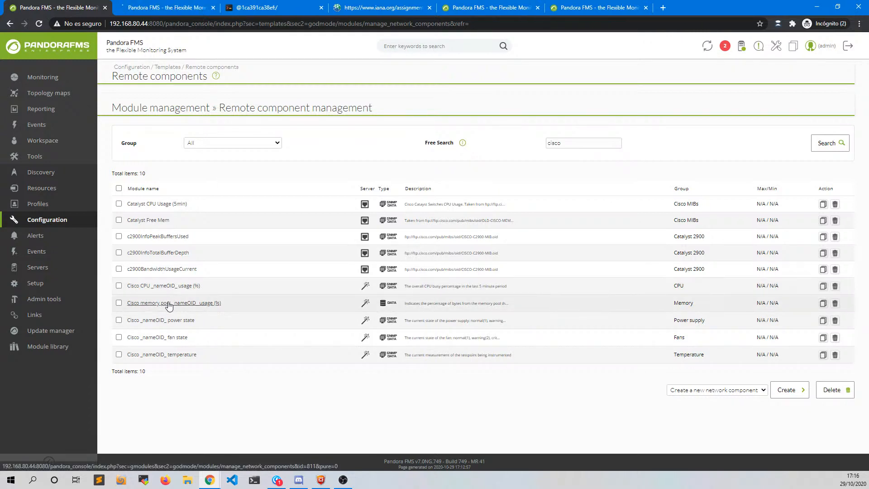
pyautogui.middleClick(172, 302)
pyautogui.click(146, 7)
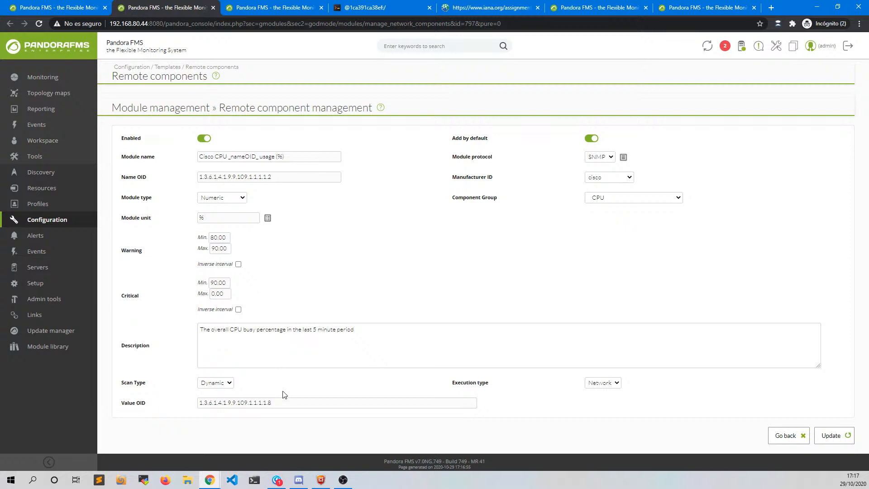
pyautogui.doubleClick(275, 404)
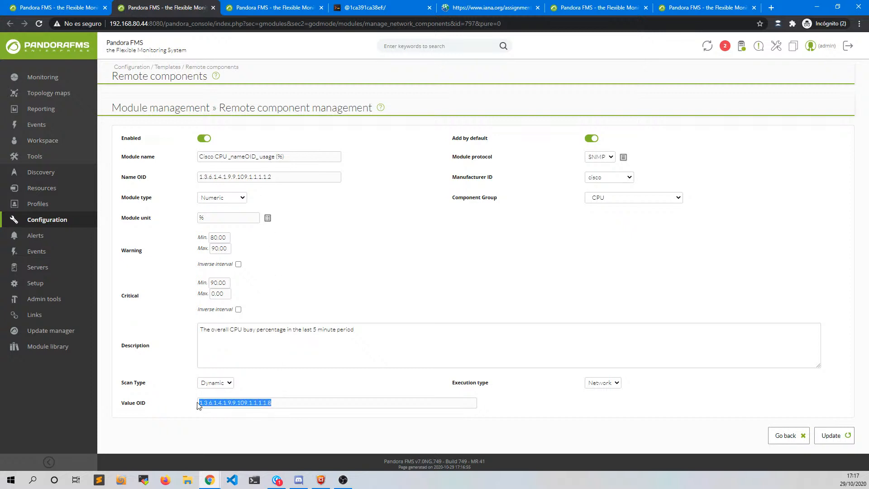
pyautogui.click(281, 404)
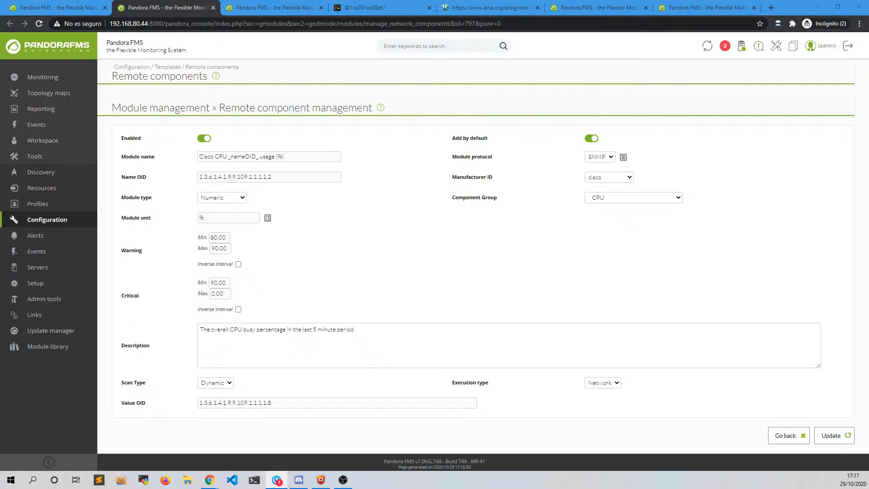
pyautogui.hotkey('alt', 'Tab')
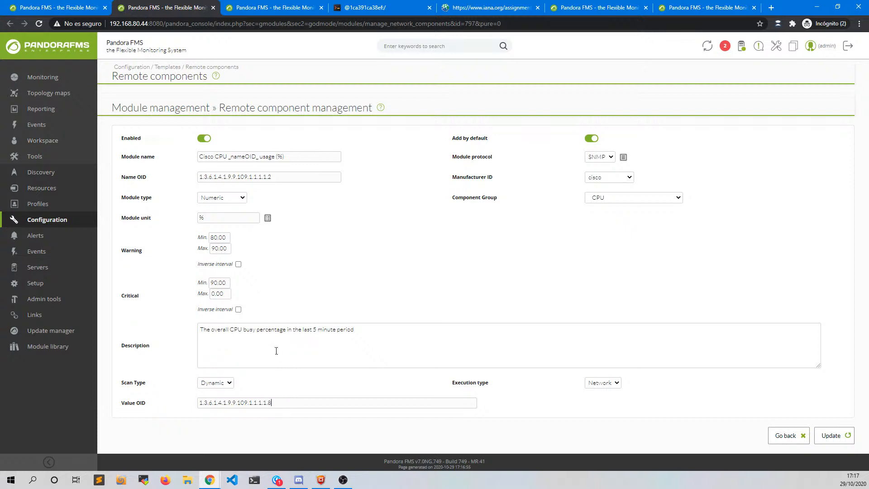
pyautogui.click(277, 403)
pyautogui.moveTo(122, 176); pyautogui.dragTo(174, 178)
pyautogui.click(274, 176)
pyautogui.click(278, 178)
pyautogui.write('.1')
pyautogui.write('1')
pyautogui.press('BackSpace')
pyautogui.press('BackSpace')
pyautogui.click(243, 154)
pyautogui.click(608, 158)
pyautogui.click(607, 156)
pyautogui.click(610, 179)
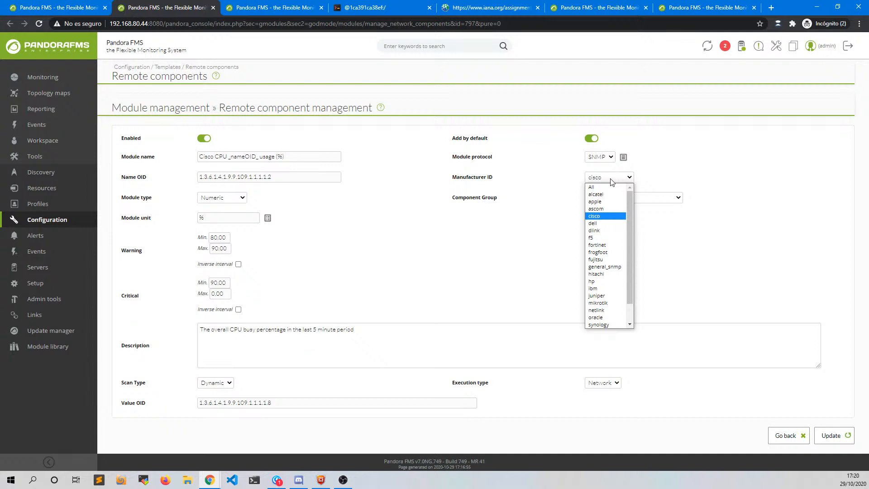
pyautogui.click(612, 182)
pyautogui.click(229, 199)
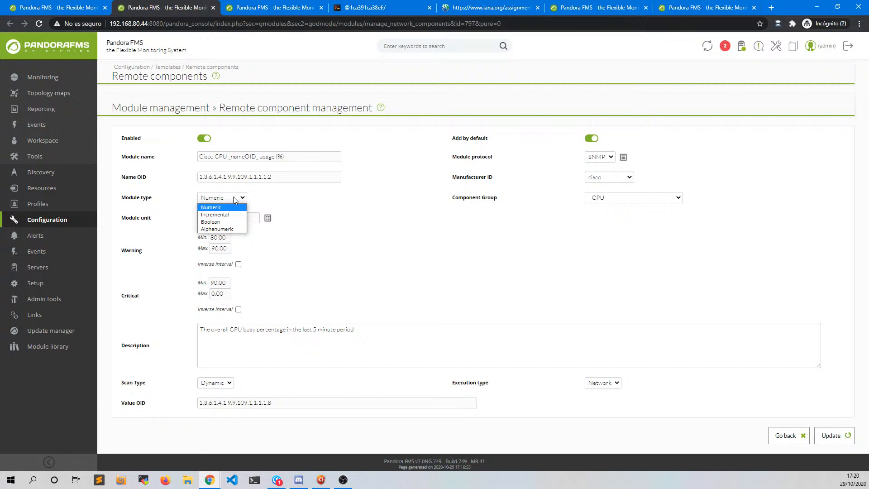
pyautogui.click(232, 196)
pyautogui.click(224, 216)
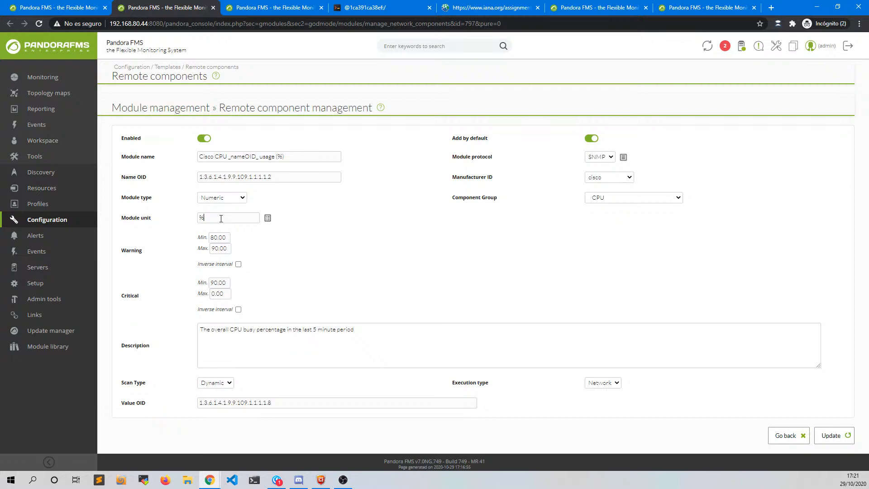
pyautogui.click(246, 222)
pyautogui.click(358, 338)
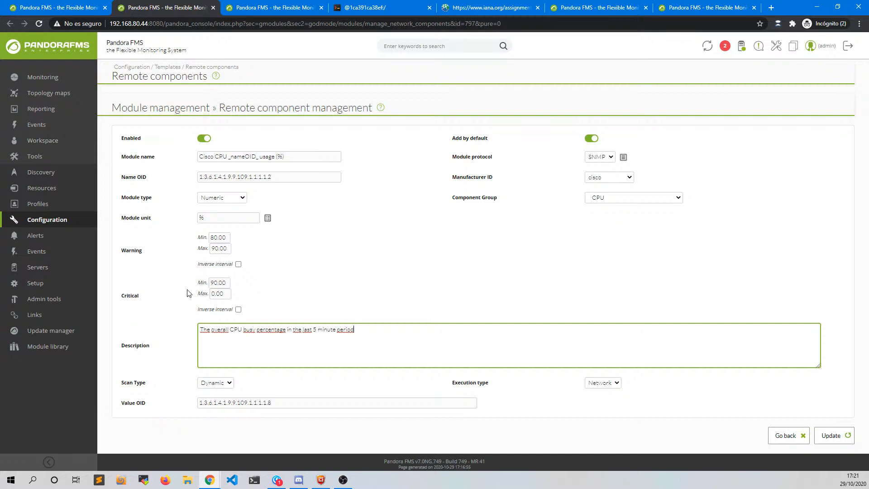
# - Set the CPU_nameOID_usage (%) component's scan type to Dynamic and strip the stray '.1' from its Value OID
pyautogui.click(228, 384)
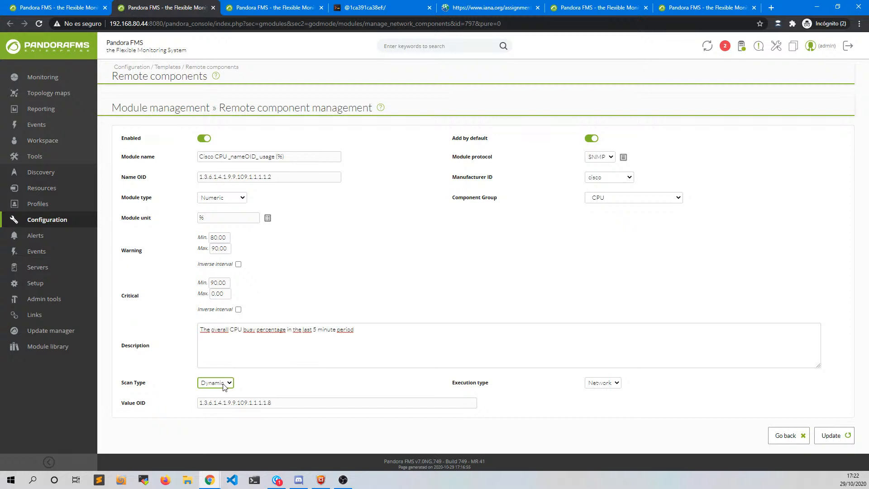
pyautogui.click(224, 386)
pyautogui.click(272, 404)
pyautogui.click(220, 384)
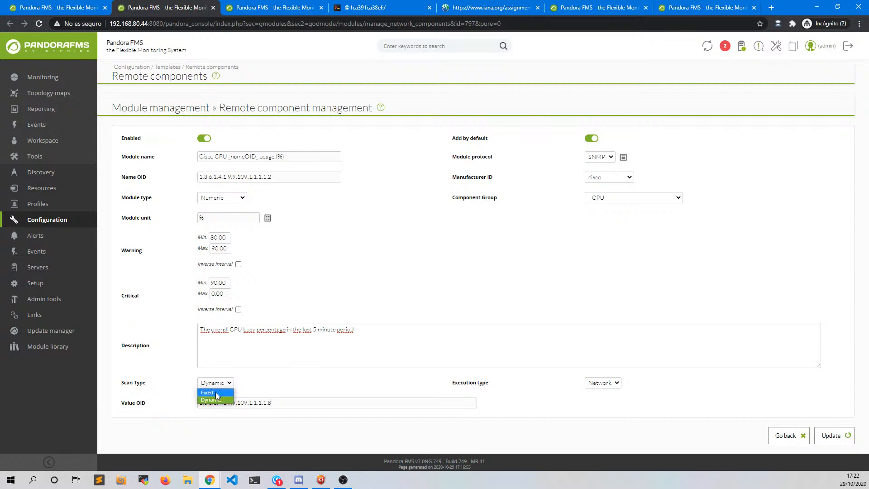
pyautogui.click(216, 393)
pyautogui.click(274, 403)
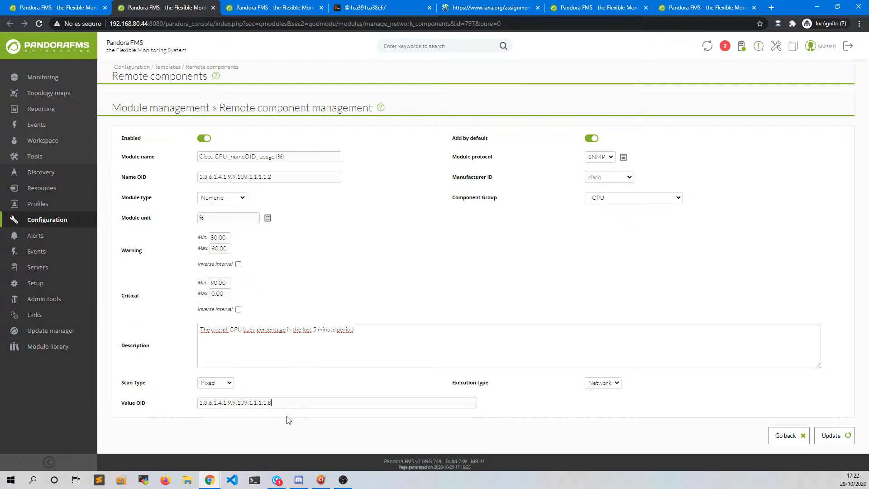
pyautogui.write('.1')
pyautogui.press('BackSpace')
pyautogui.press('BackSpace')
# - Save the scan type change and close the CPU usage component's page, returning to the memory pool component
pyautogui.click(270, 386)
pyautogui.middleClick(164, 9)
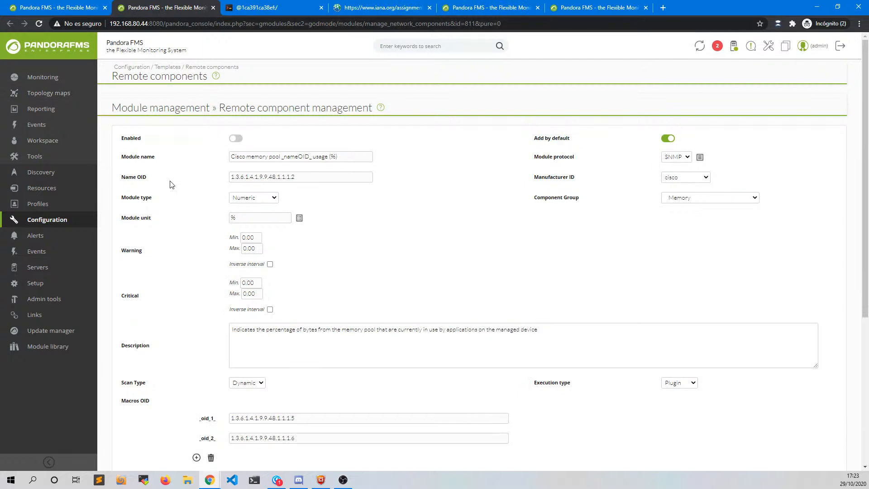
pyautogui.scroll(-3, 171, 184)
pyautogui.scroll(3, 171, 179)
# - Keep Plugin as the execution type and show the list of available server plugins
pyautogui.click(692, 387)
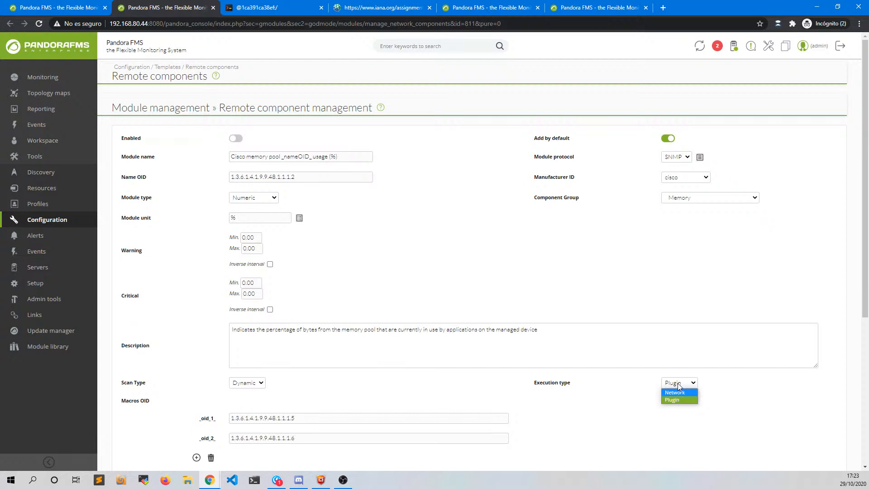
pyautogui.click(677, 383)
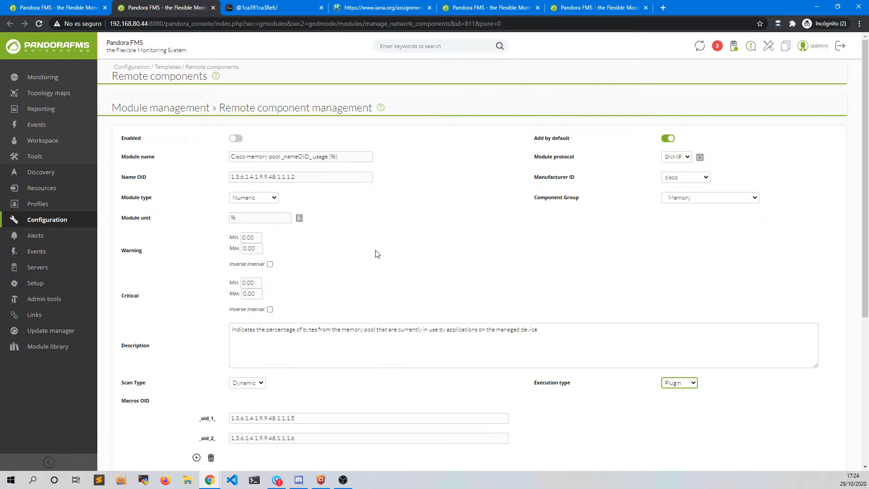
pyautogui.scroll(-3, 386, 317)
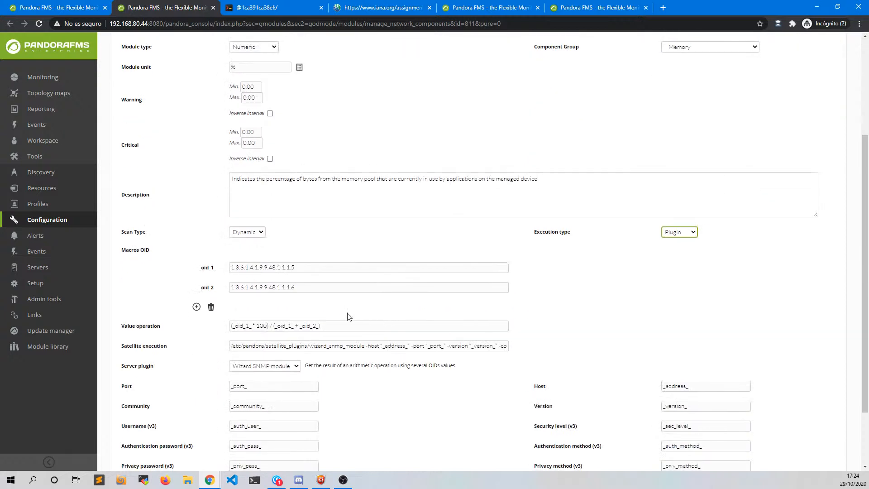
pyautogui.click(291, 368)
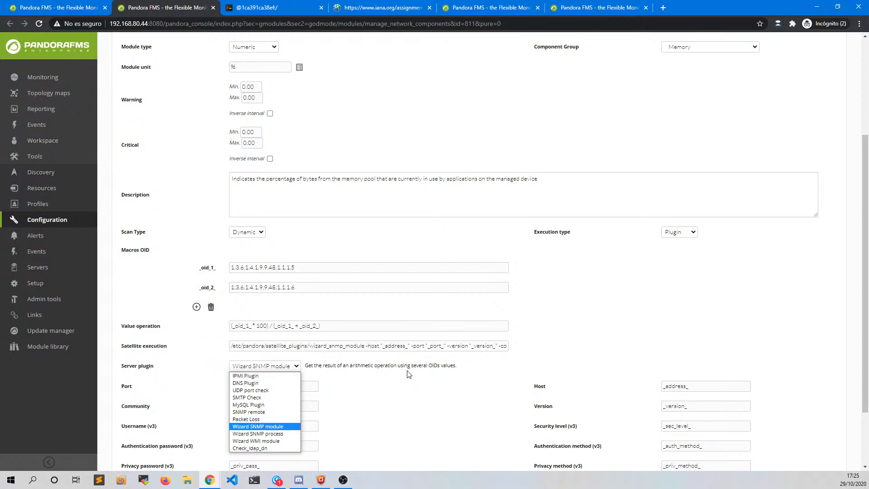
pyautogui.click(311, 287)
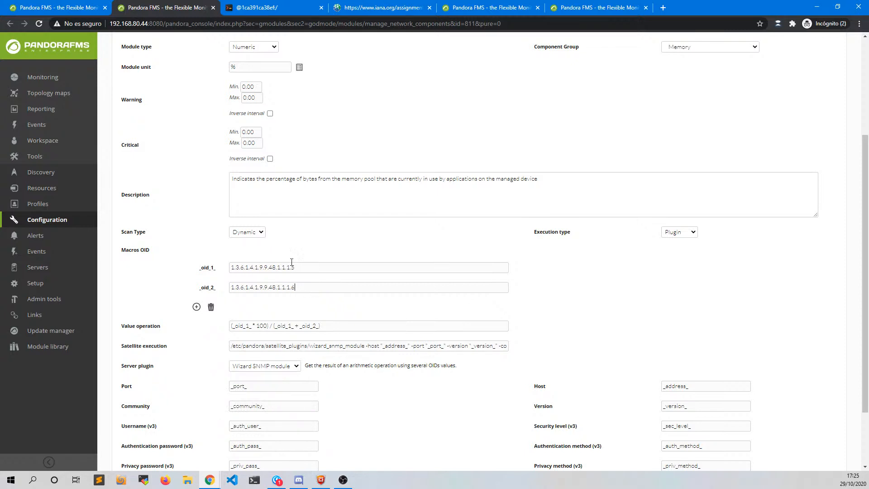
pyautogui.click(253, 233)
pyautogui.click(253, 234)
pyautogui.moveTo(335, 326); pyautogui.dragTo(275, 326)
pyautogui.click(207, 333)
pyautogui.scroll(-3, 844, 372)
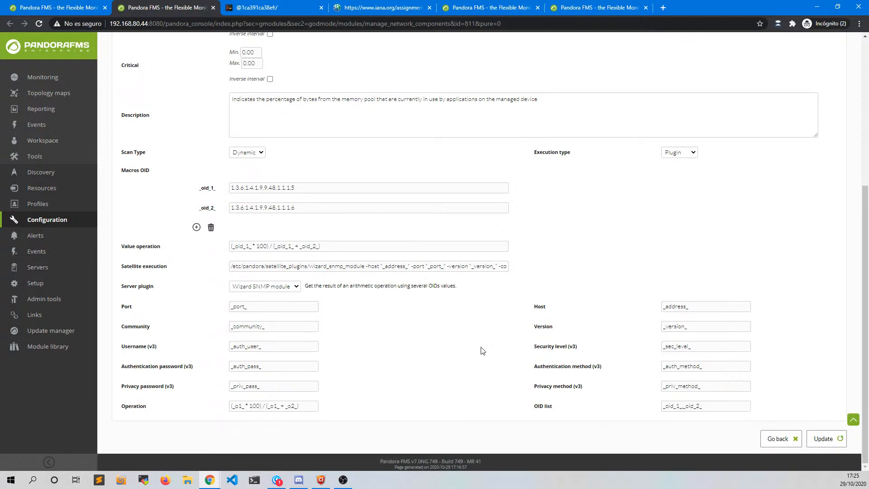
pyautogui.scroll(5, 430, 341)
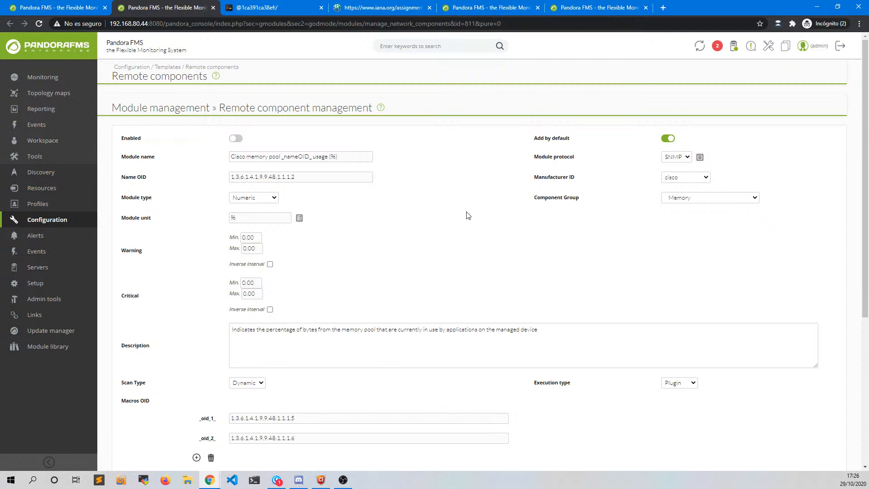
# - Close the memory pool component's tab to go back to the Cisco remote components list
pyautogui.scroll(-3, 467, 221)
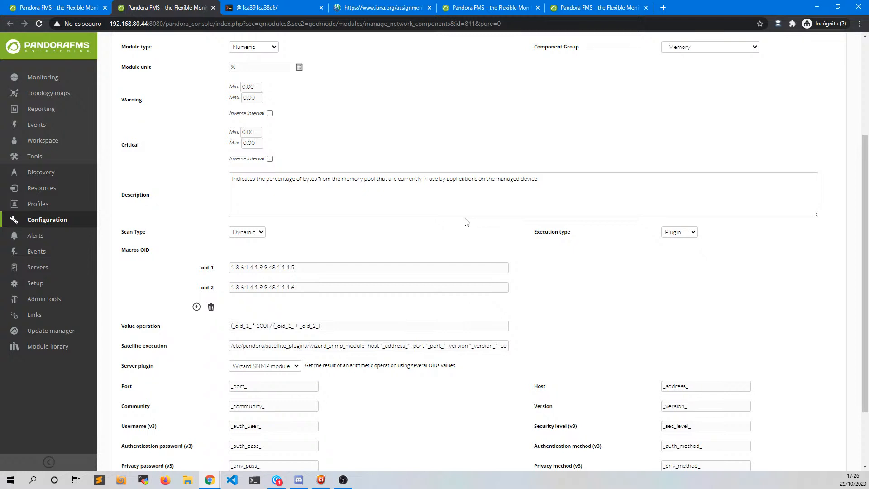
pyautogui.middleClick(180, 6)
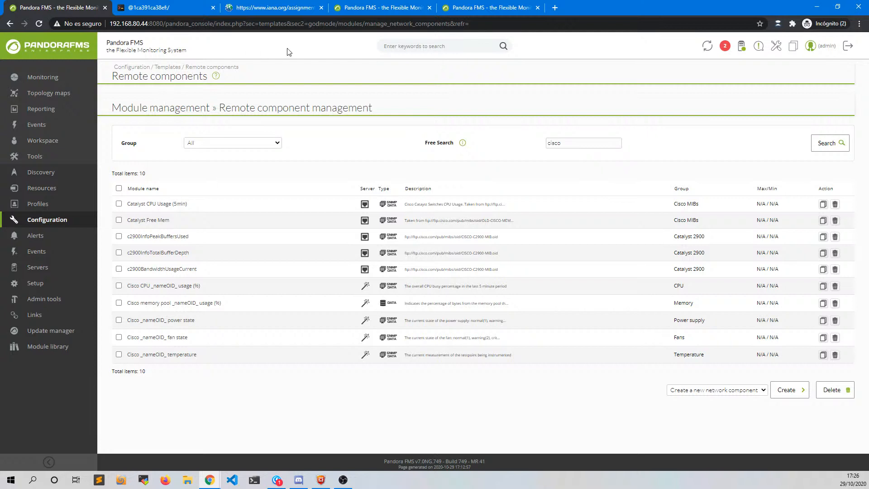
# - Switch to the tab showing agent TEST_192.168.80.20 with its four WMI modules
pyautogui.click(376, 7)
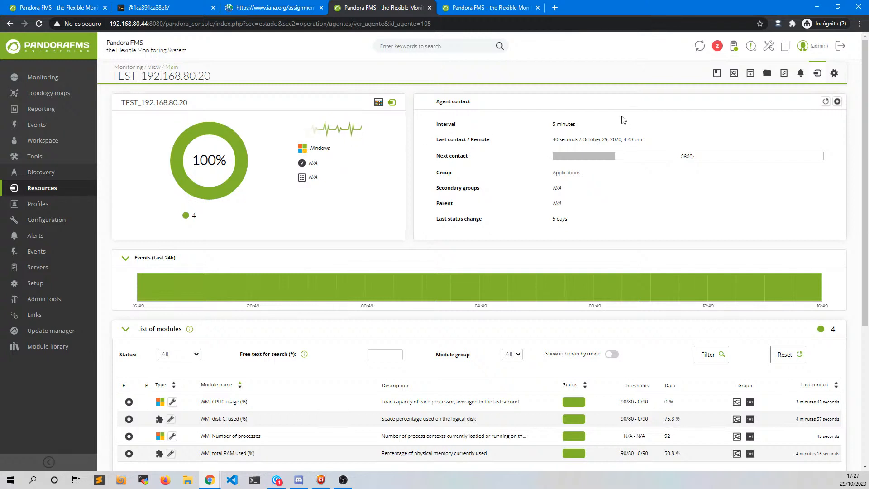
# - Open the Manage configuration page of agent TEST_192.168.80.20
pyautogui.click(833, 75)
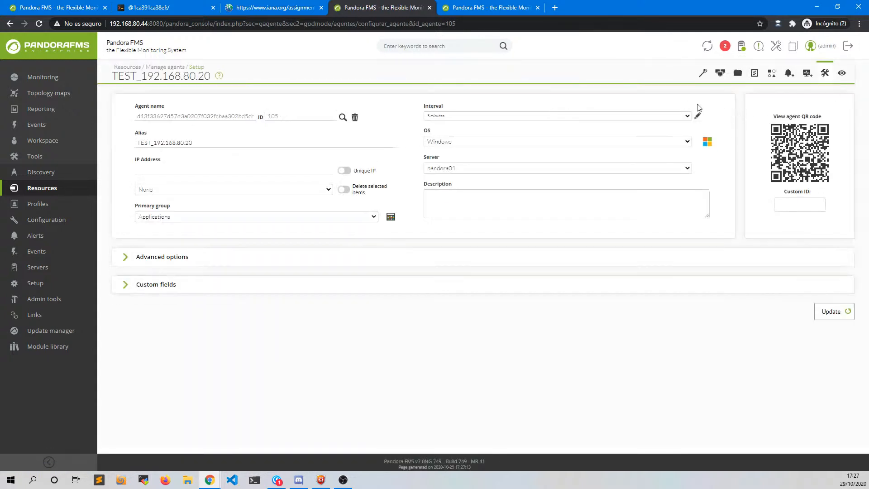
pyautogui.moveTo(705, 78)
# - Run the WMI Wizard against 192.168.80.20 as user 'administrator' with its password, which fails to log in
pyautogui.click(703, 140)
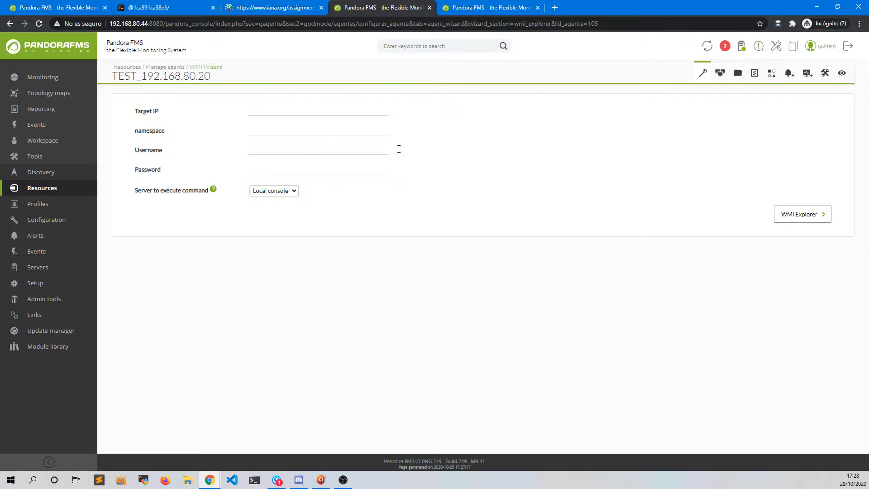
pyautogui.write('192.168')
pyautogui.write('.80.20')
pyautogui.write('administrat')
pyautogui.write('or')
pyautogui.click(257, 168)
pyautogui.click(260, 173)
pyautogui.write('••••')
pyautogui.click(802, 218)
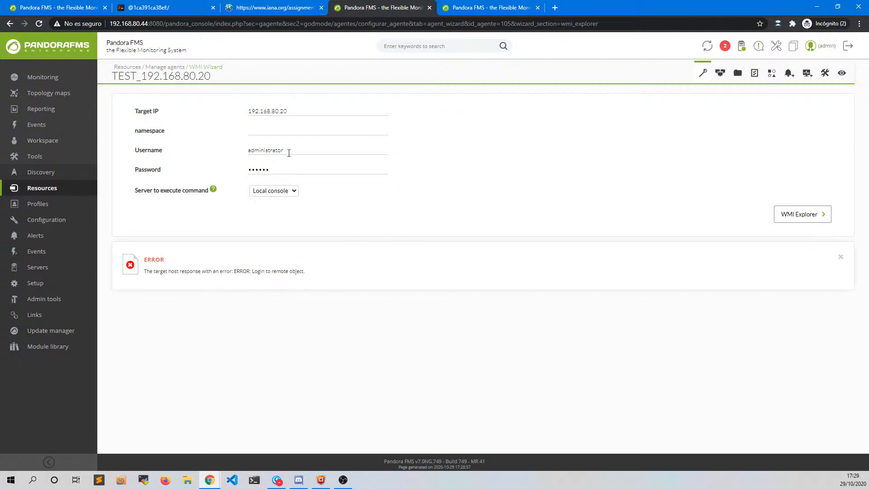
# - Rerun the WMI Wizard on 192.168.80.20 with username 'administrador' and the re-entered password
pyautogui.moveTo(704, 73)
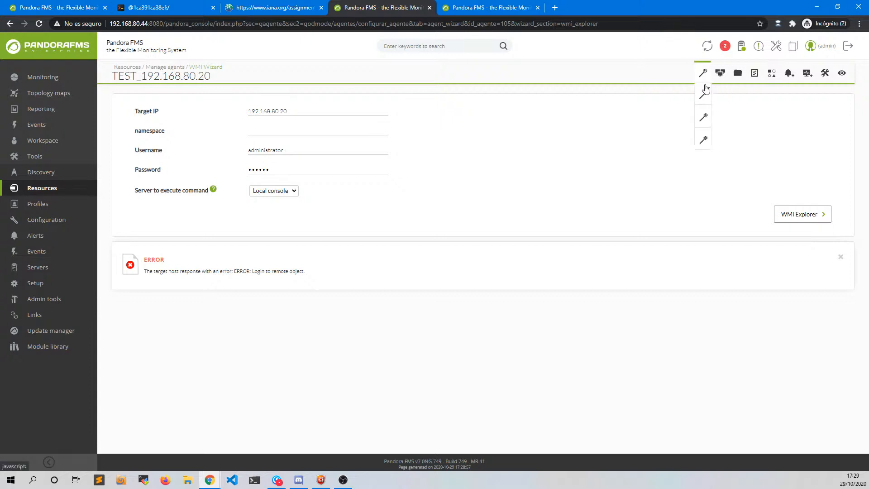
pyautogui.click(704, 140)
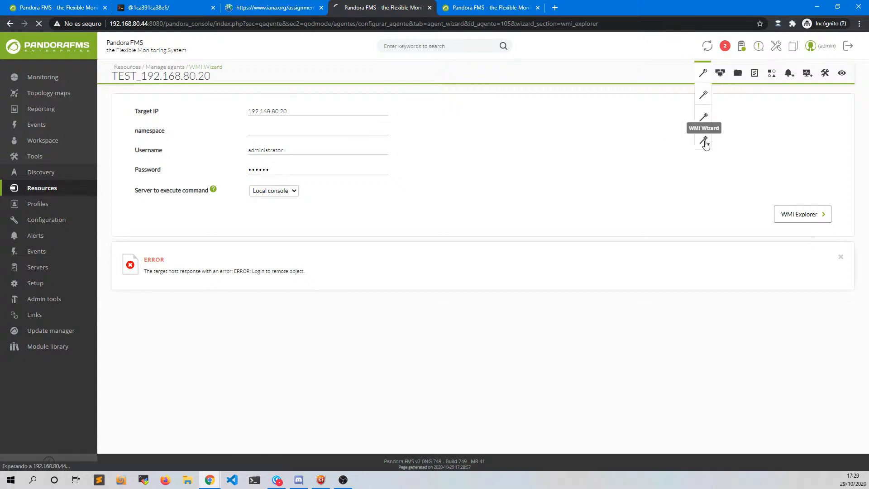
pyautogui.click(269, 112)
pyautogui.write('192.168.80.20')
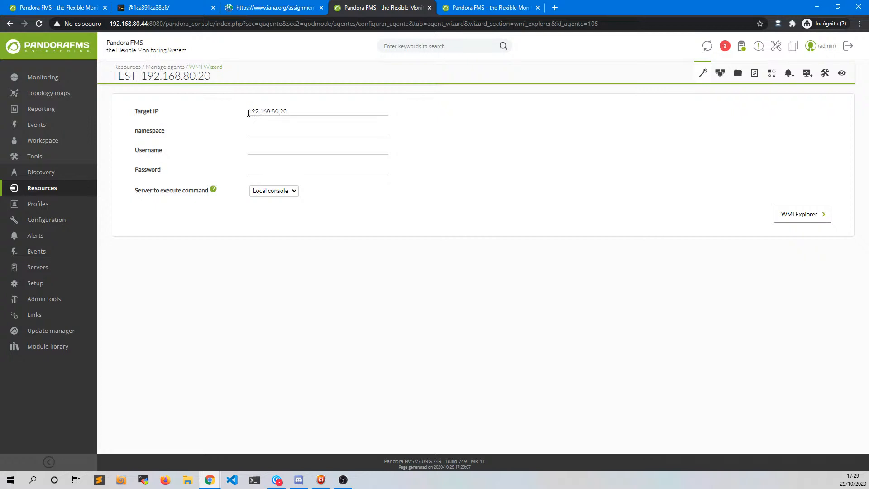
pyautogui.click(262, 148)
pyautogui.write('administrador')
pyautogui.click(265, 169)
pyautogui.write('••••••')
pyautogui.click(800, 217)
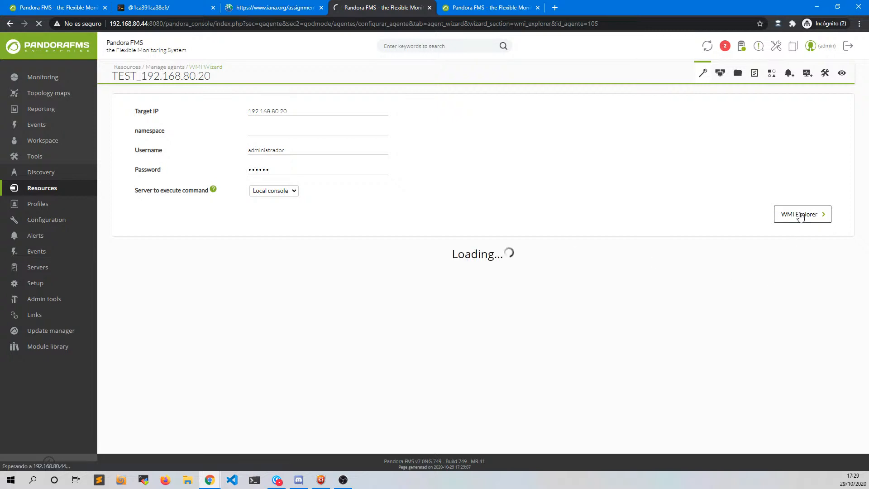
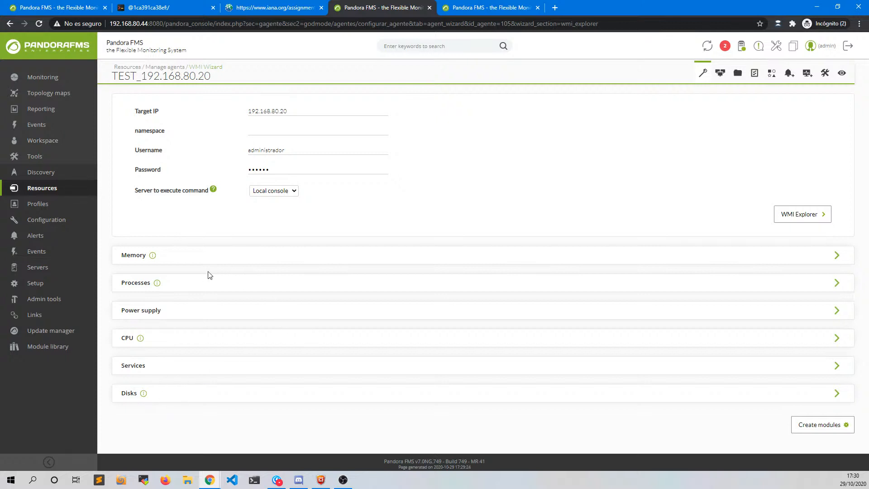
# - Review the WMI process monitoring modules found by the wizard, then hide them
pyautogui.click(203, 290)
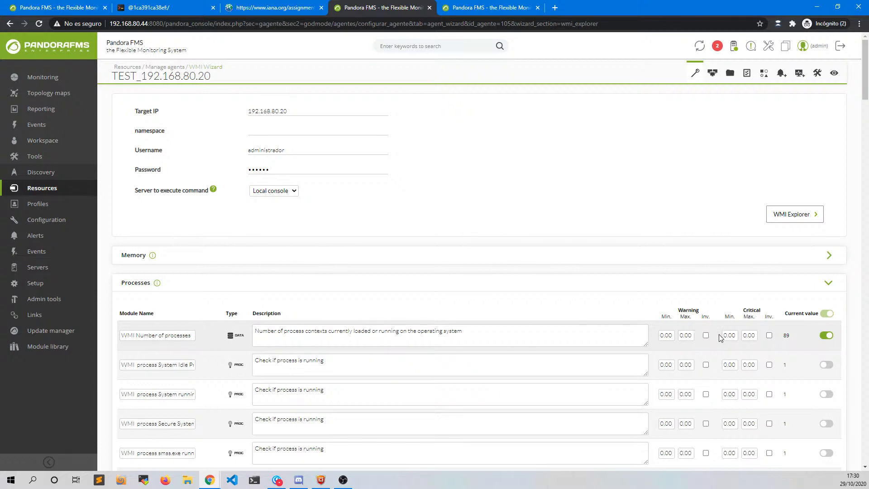
pyautogui.scroll(-3, 721, 342)
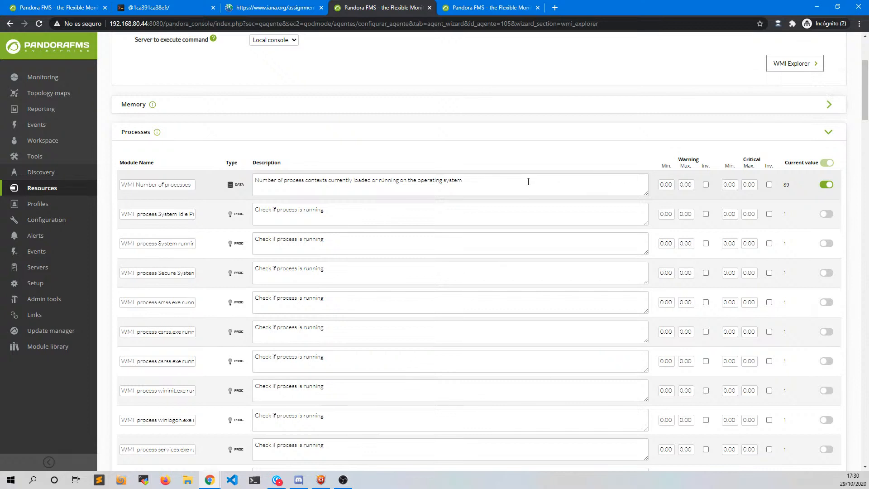
pyautogui.scroll(-7, 520, 188)
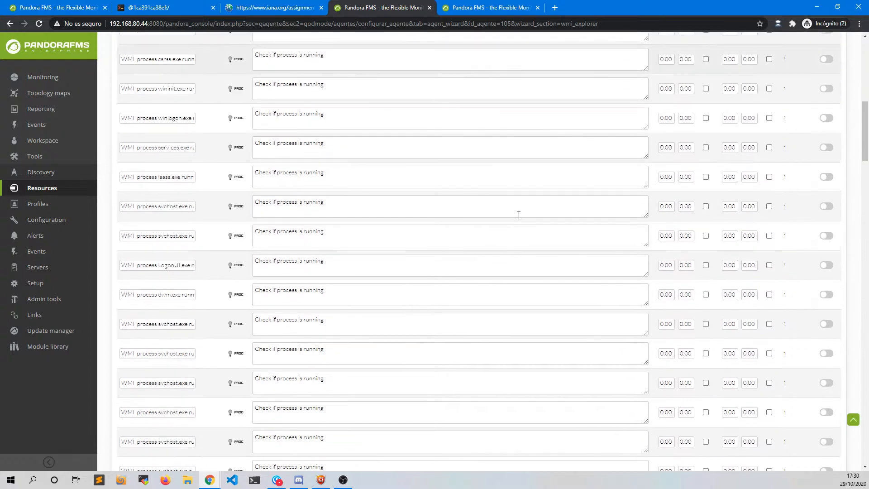
pyautogui.scroll(6, 518, 216)
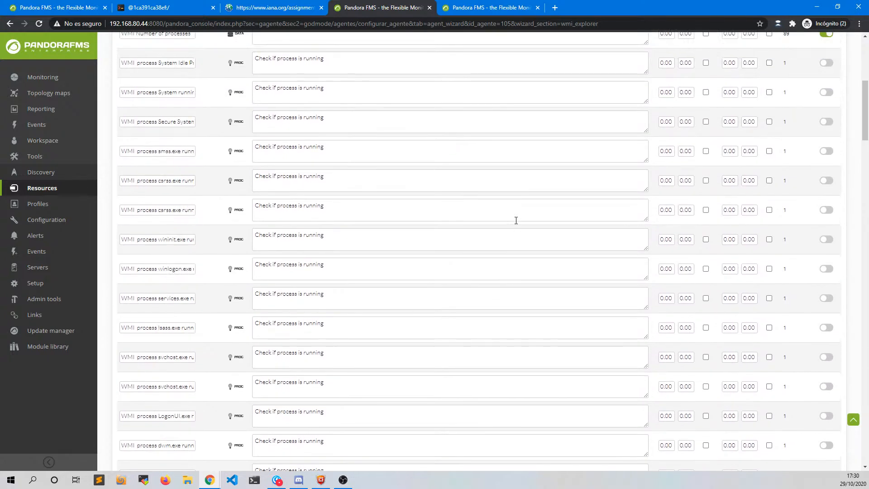
pyautogui.scroll(3, 516, 223)
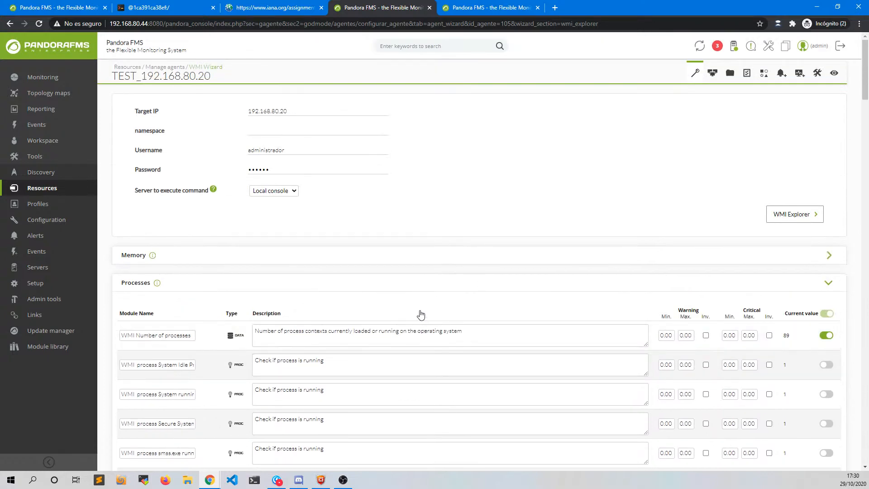
pyautogui.scroll(-3, 500, 310)
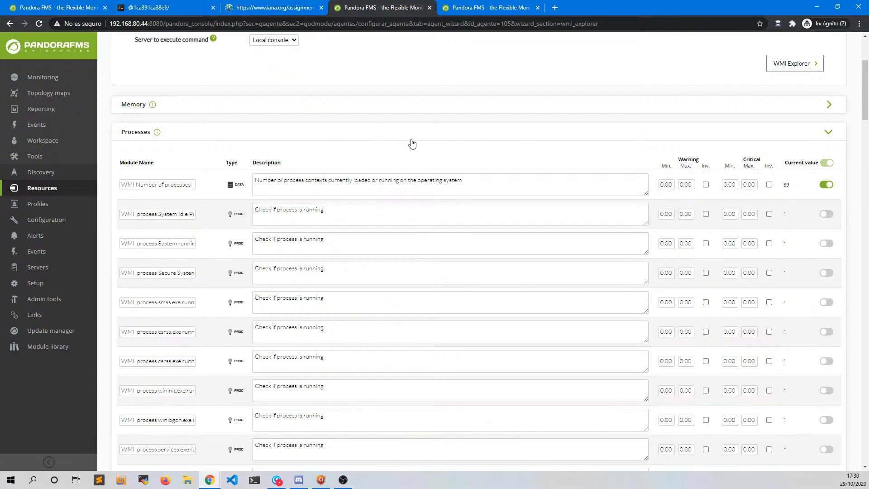
pyautogui.click(360, 135)
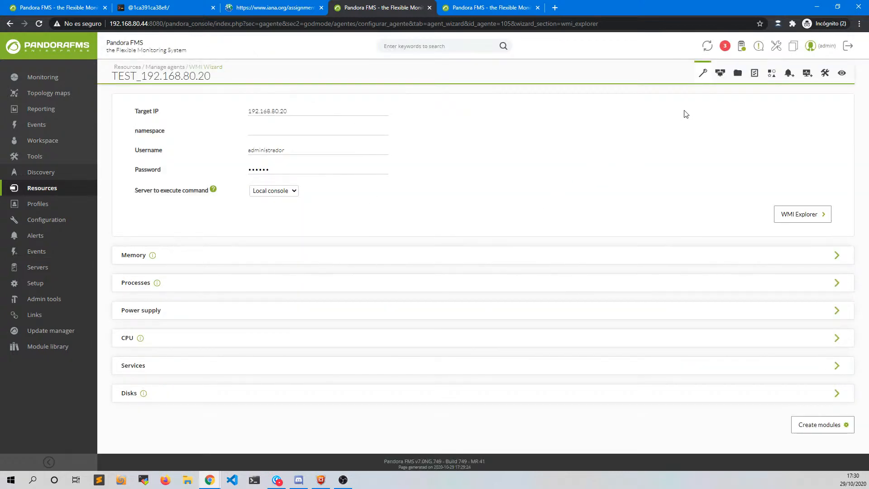
# - Open the Manage configuration page of agent TEST_192.168.70.254 in the other tab
pyautogui.moveTo(703, 73)
pyautogui.click(488, 8)
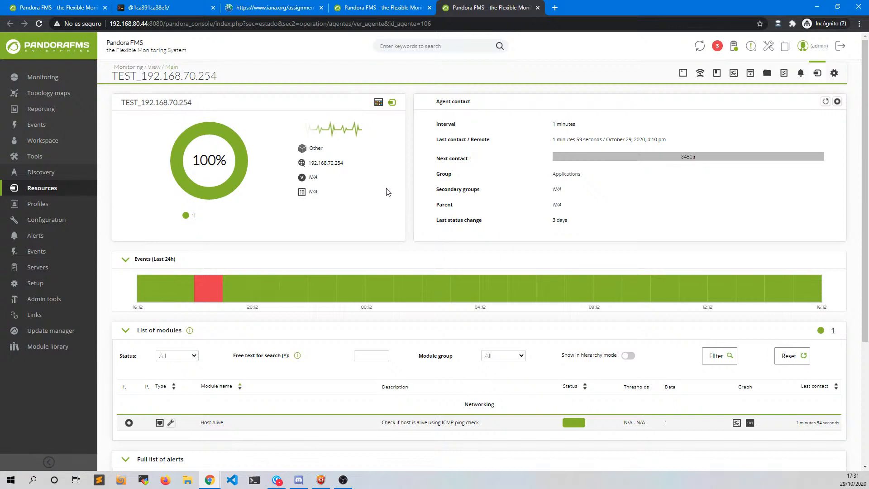
pyautogui.click(833, 74)
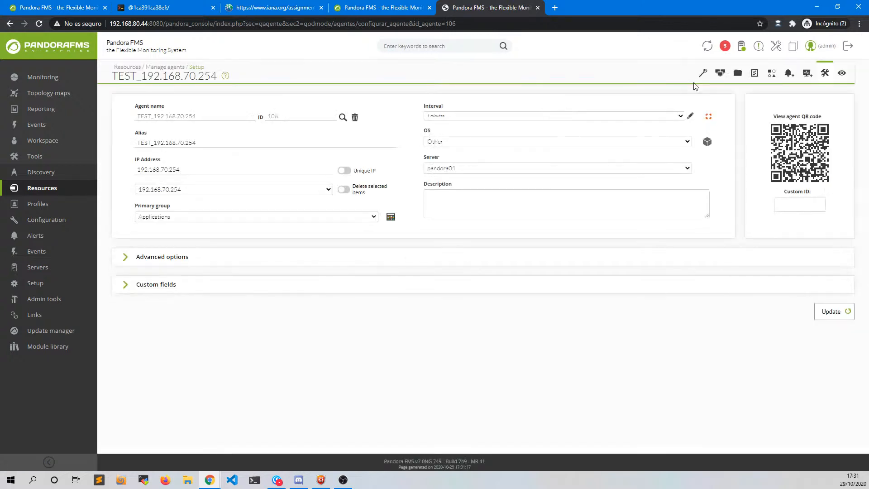
pyautogui.moveTo(702, 77)
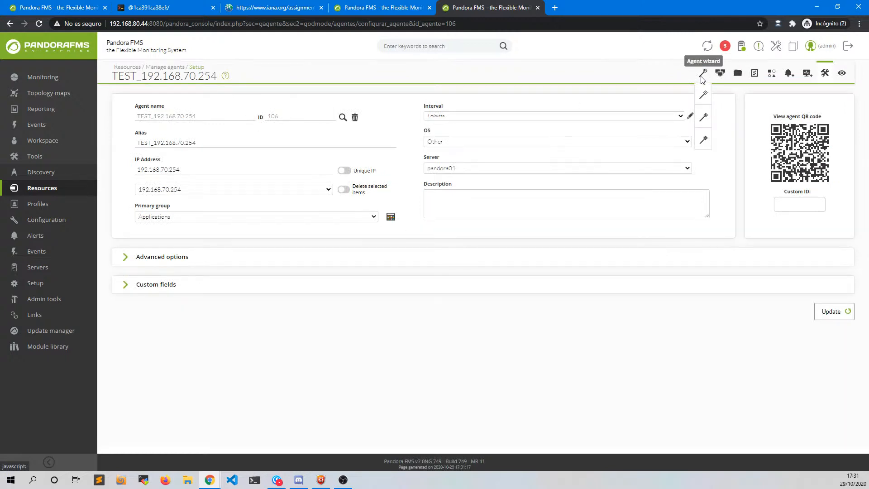
# - Point the SNMP Interface wizard at the agent's IP with the saved community
pyautogui.click(703, 119)
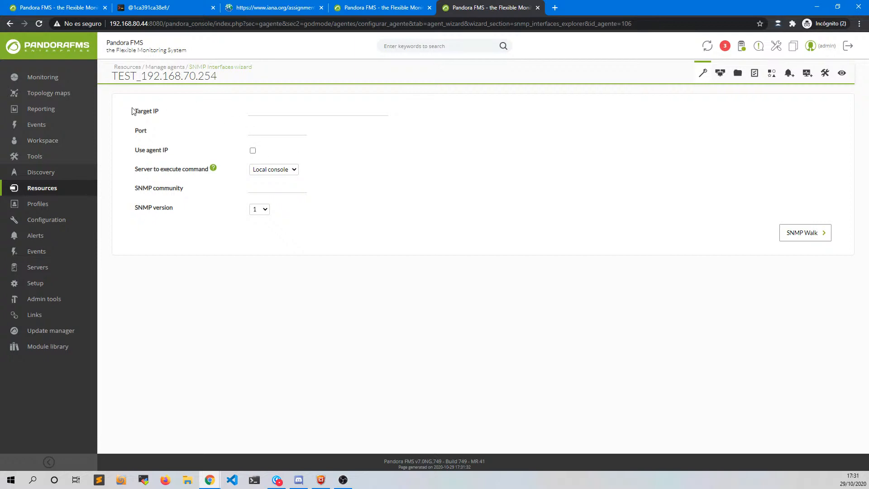
pyautogui.moveTo(127, 108); pyautogui.dragTo(203, 165)
pyautogui.click(343, 175)
pyautogui.click(252, 151)
pyautogui.click(255, 191)
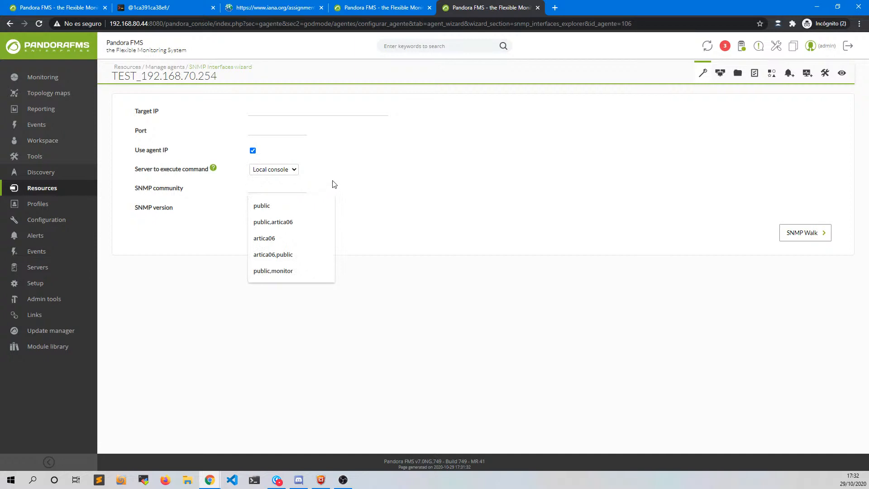
pyautogui.click(286, 239)
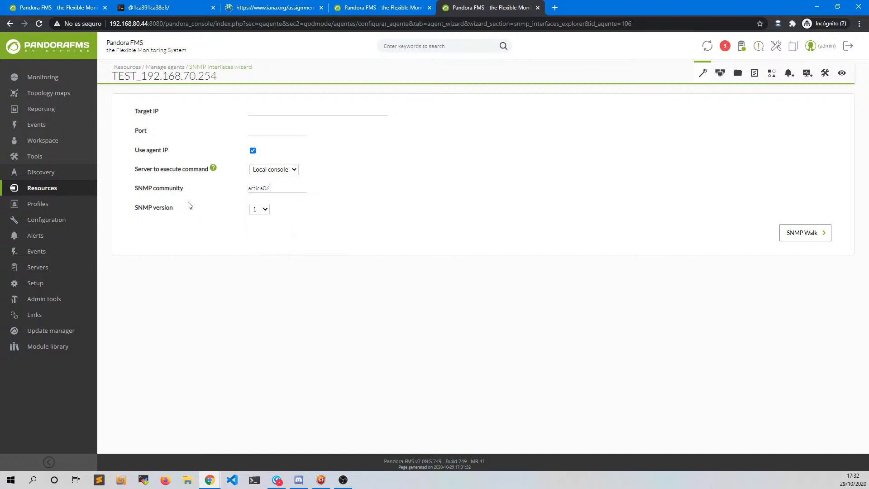
# - Set SNMP version 2c, after a look at the v3 options, and run the SNMP walk
pyautogui.click(264, 211)
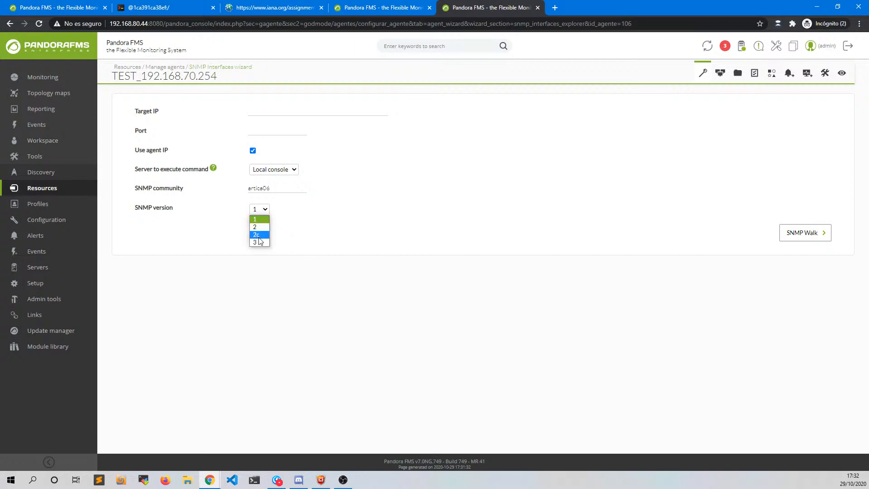
pyautogui.click(257, 235)
pyautogui.click(259, 212)
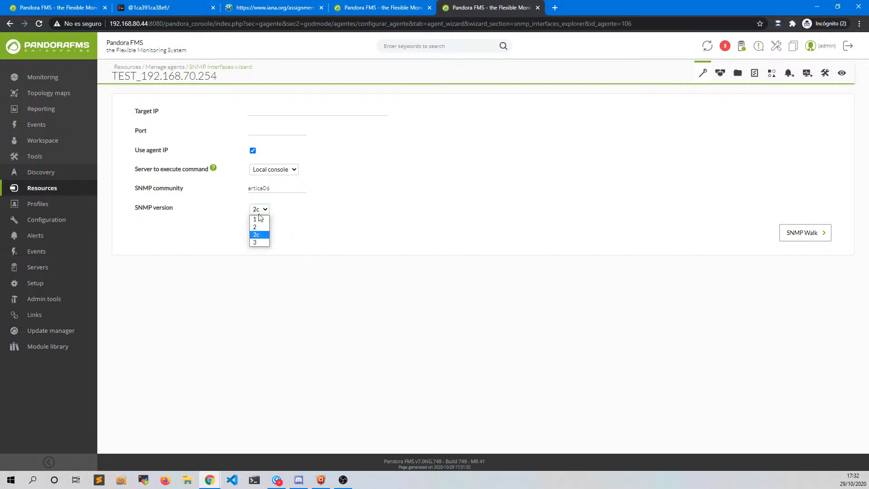
pyautogui.click(257, 243)
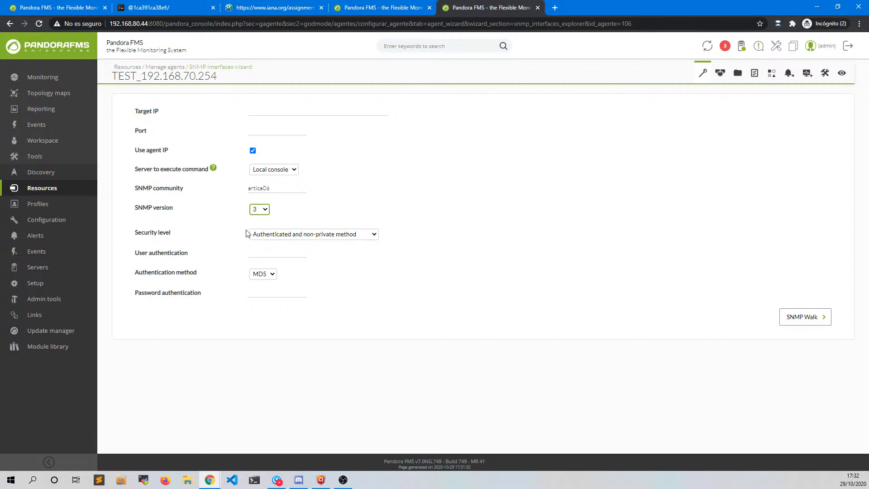
pyautogui.click(259, 212)
pyautogui.click(262, 239)
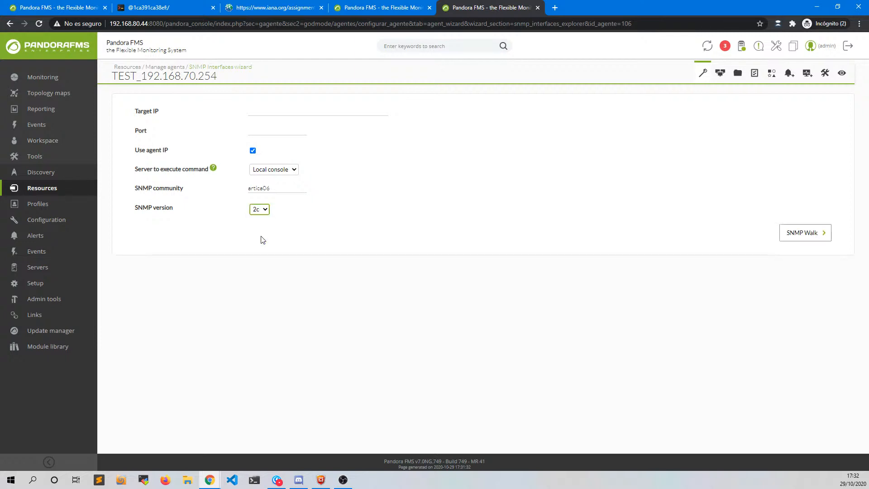
pyautogui.click(799, 234)
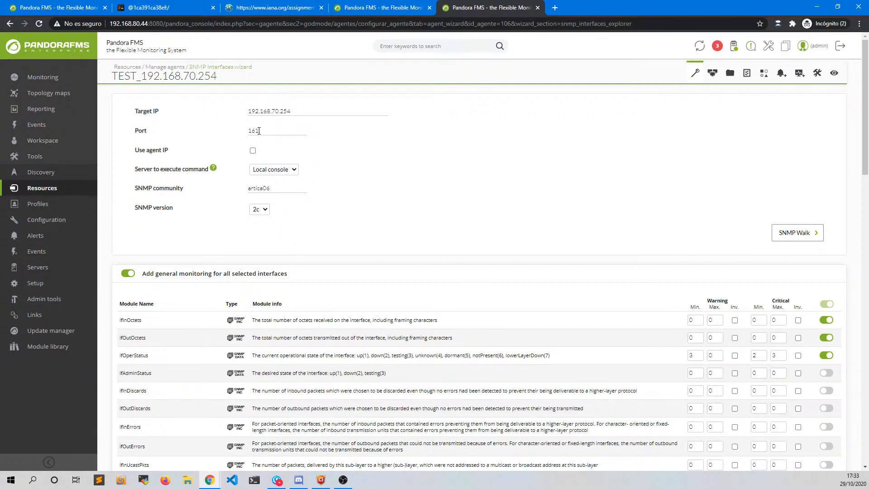
# - Disable 'Add general monitoring for all selected interfaces' and untick 'Select all filtered interfaces'
pyautogui.scroll(-3, 263, 296)
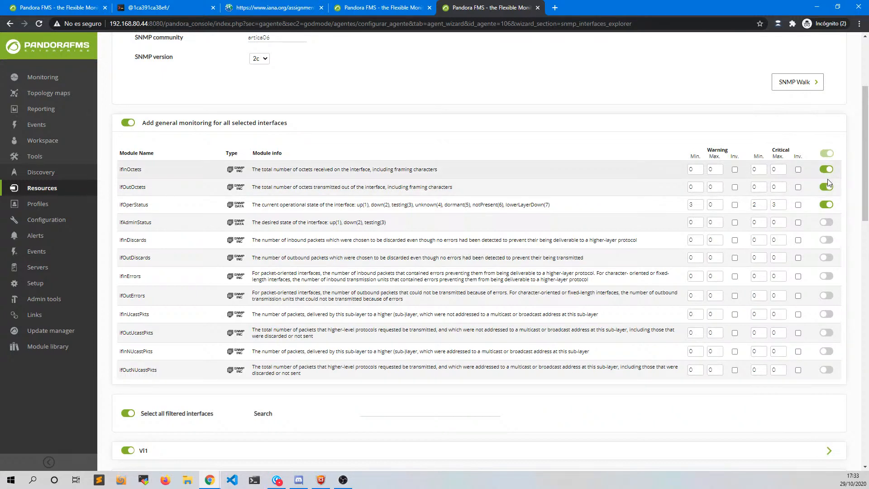
pyautogui.click(130, 123)
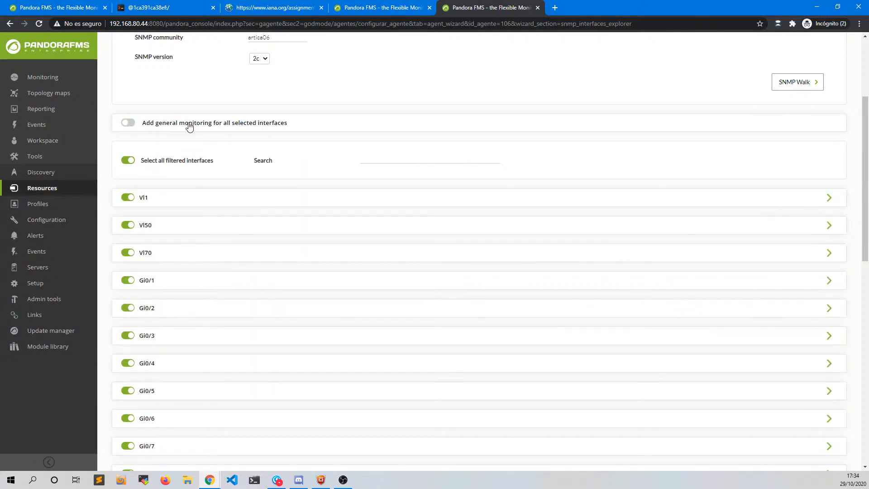
pyautogui.click(269, 126)
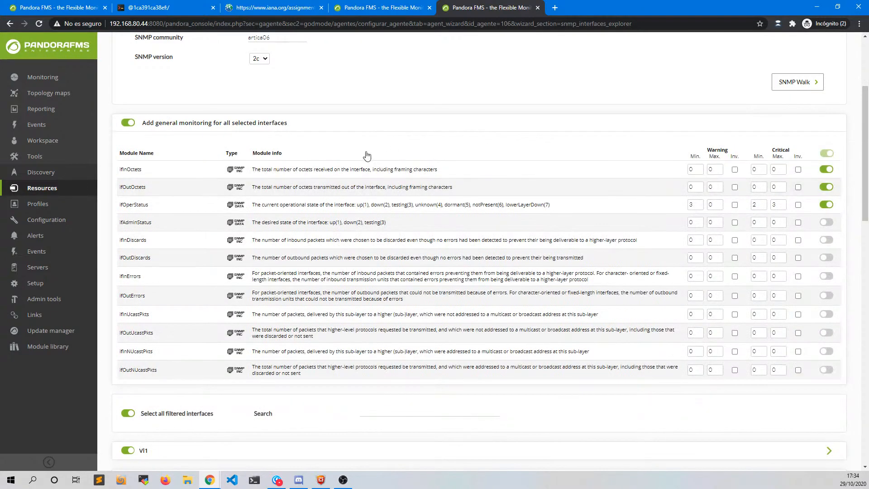
pyautogui.click(160, 127)
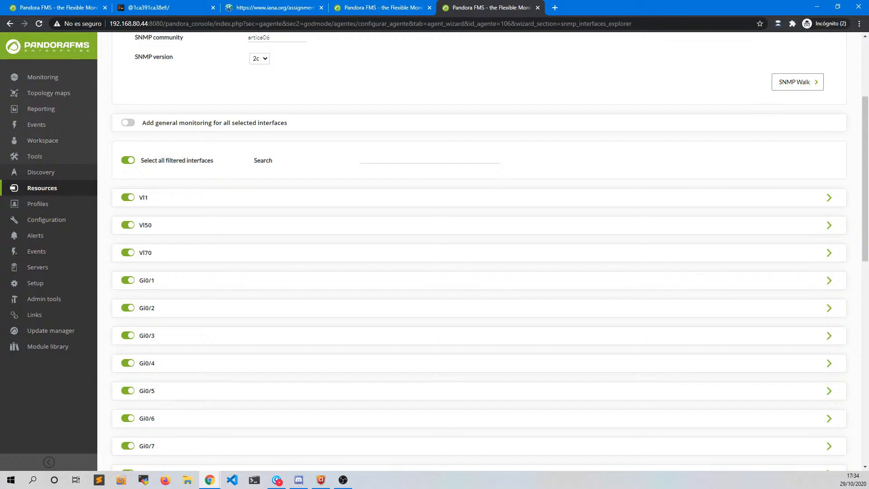
pyautogui.click(129, 162)
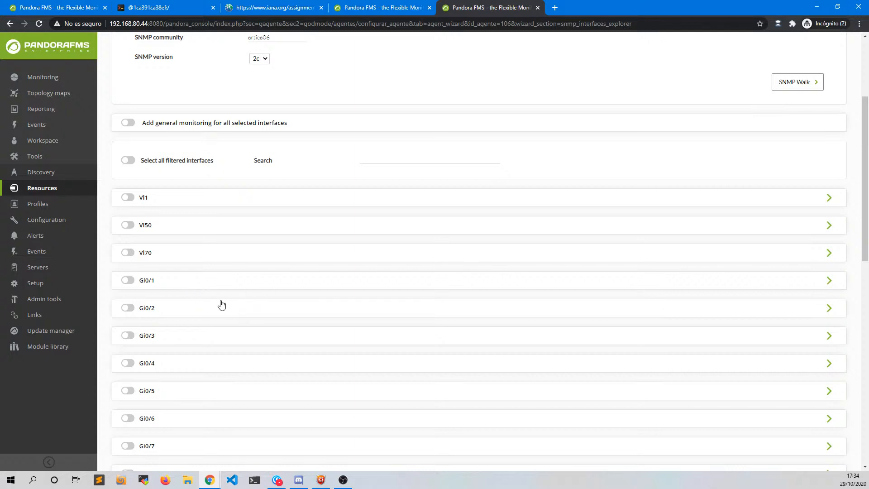
pyautogui.scroll(-3, 189, 344)
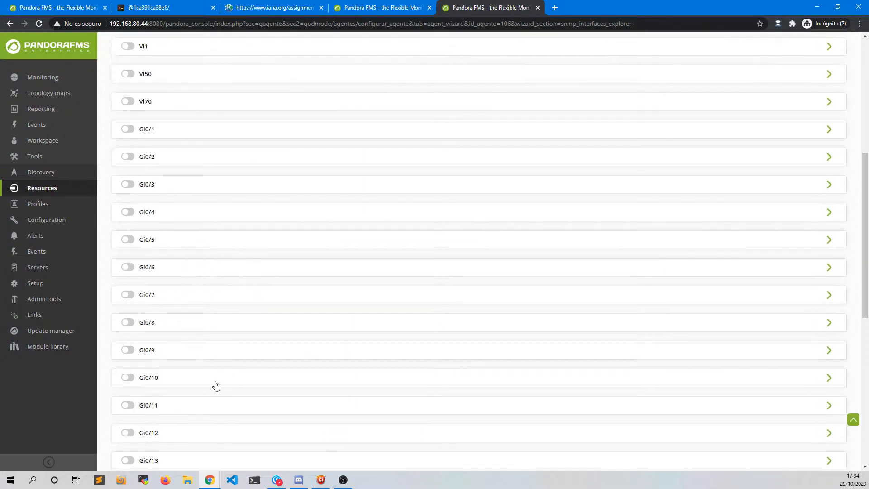
# - Enable interface Gi0/10 with its ifInOctets, ifOutOctets and ifOperStatus modules
pyautogui.click(126, 378)
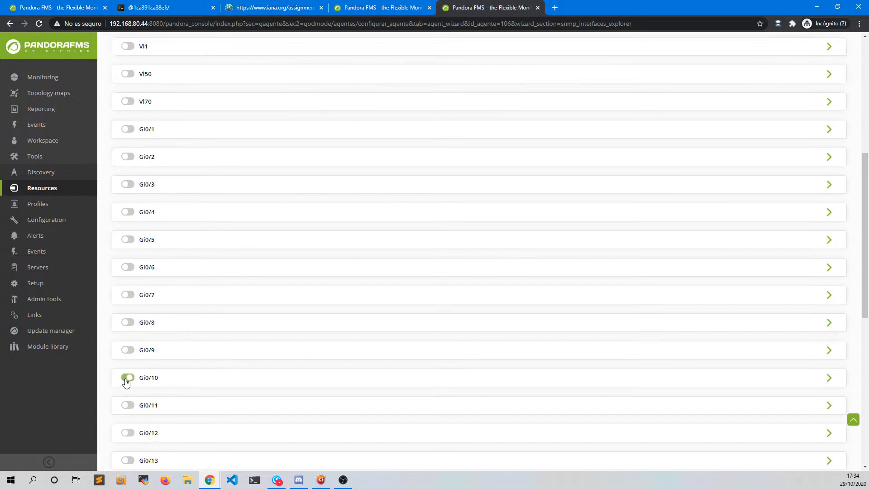
pyautogui.click(197, 382)
pyautogui.scroll(-3, 624, 364)
pyautogui.scroll(-3, 602, 363)
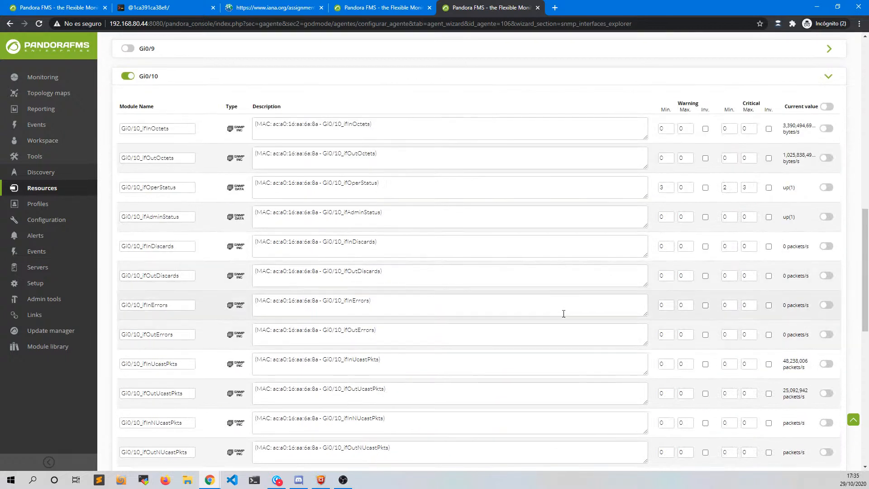
pyautogui.click(826, 128)
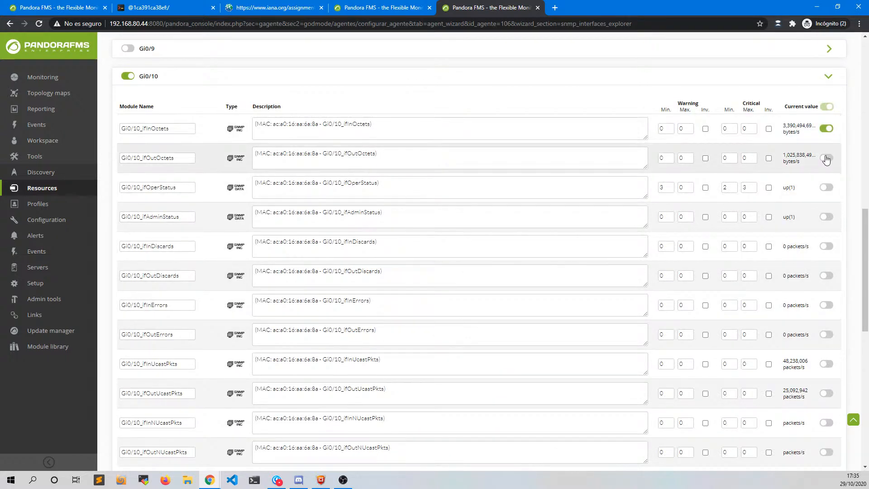
pyautogui.click(826, 158)
pyautogui.click(826, 187)
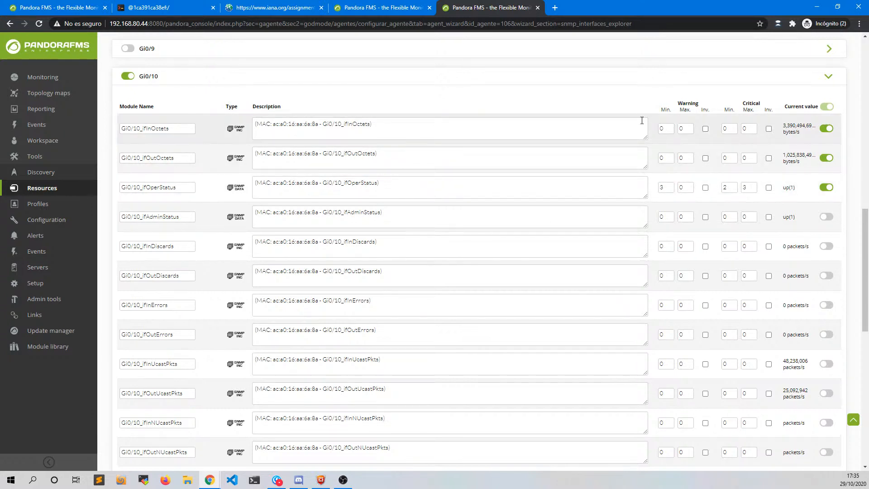
pyautogui.click(661, 82)
pyautogui.scroll(-3, 597, 252)
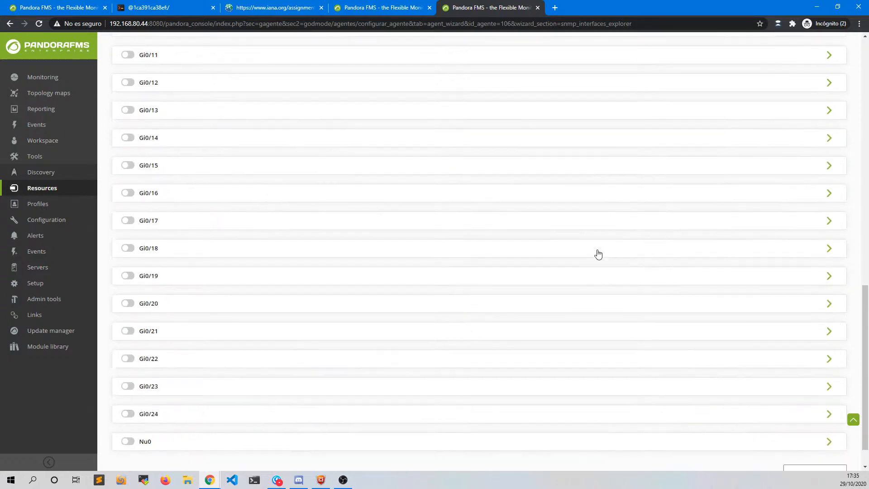
# - Create the three Gi0/10 modules and open the SNMP Wizard for TEST_192.168.70.254
pyautogui.click(796, 438)
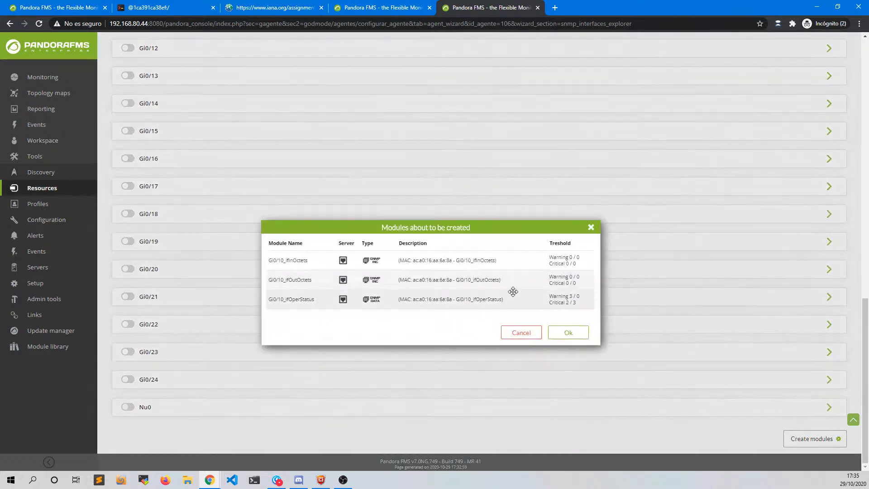
pyautogui.click(569, 333)
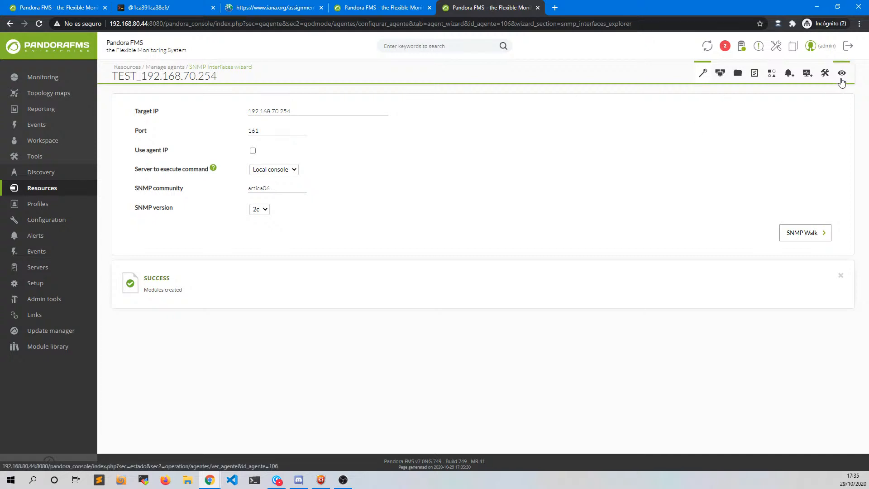
pyautogui.moveTo(702, 73)
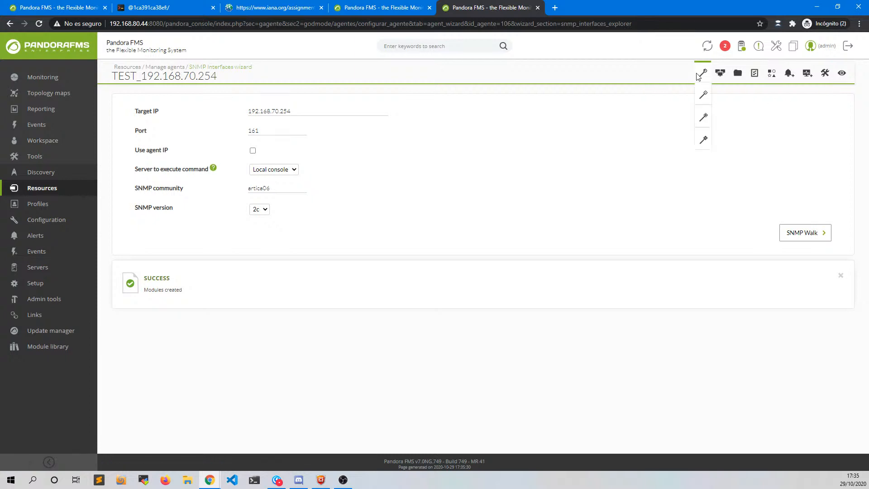
pyautogui.click(704, 97)
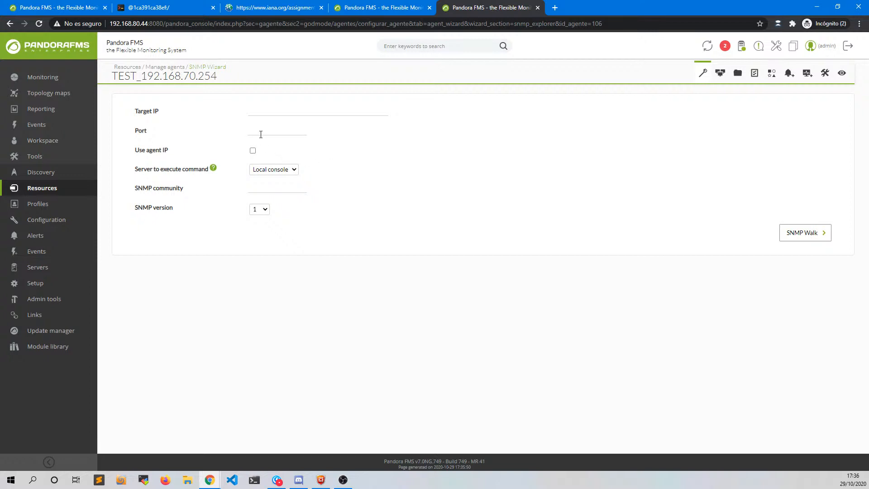
# - Walk 192.168.70.254 through the agent IP with the saved community and SNMP v2c
pyautogui.click(253, 151)
pyautogui.click(260, 189)
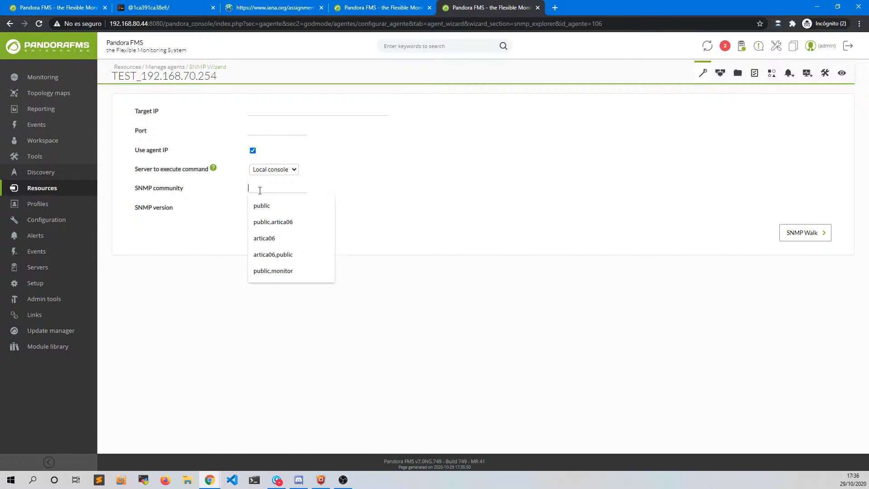
pyautogui.click(264, 238)
pyautogui.click(259, 209)
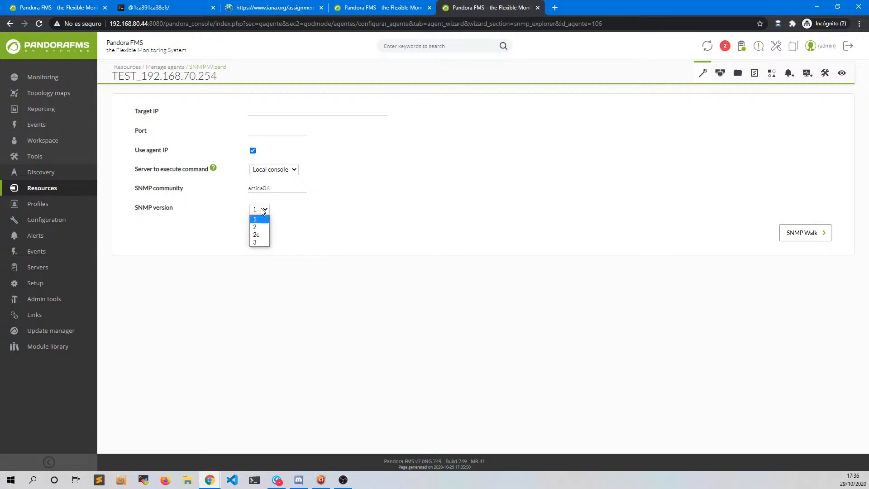
pyautogui.click(257, 235)
pyautogui.click(796, 233)
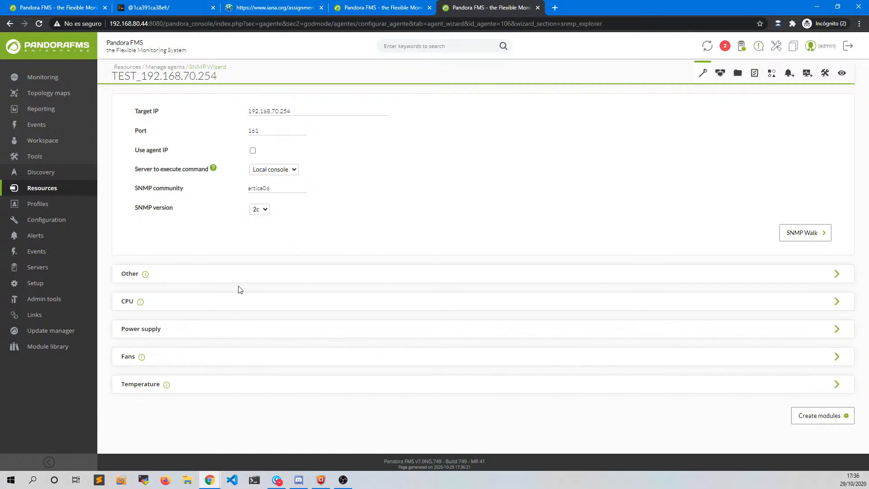
# - Inspect the uptime module under Other and the module found under CPU
pyautogui.click(187, 284)
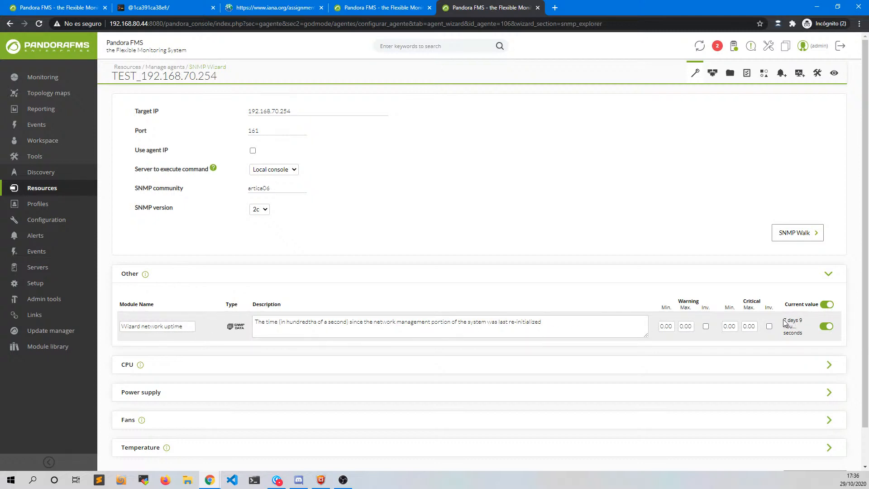
pyautogui.moveTo(780, 320); pyautogui.dragTo(794, 329)
pyautogui.click(803, 337)
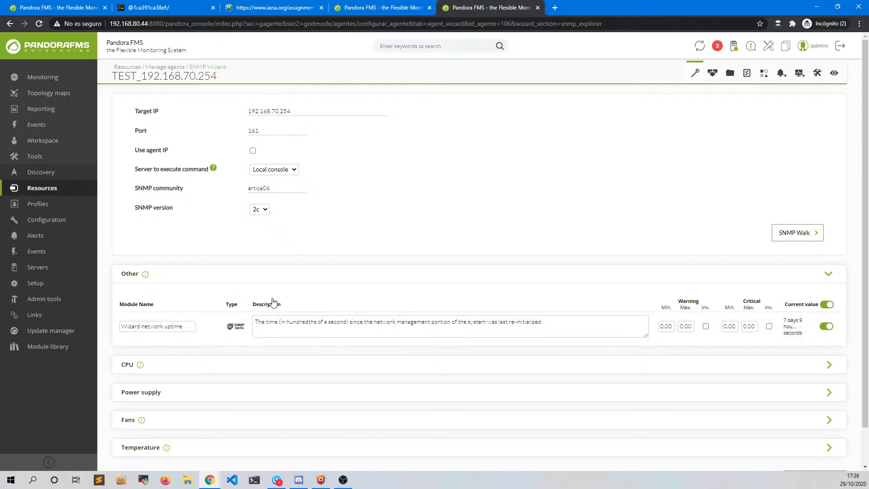
pyautogui.click(247, 278)
pyautogui.click(281, 302)
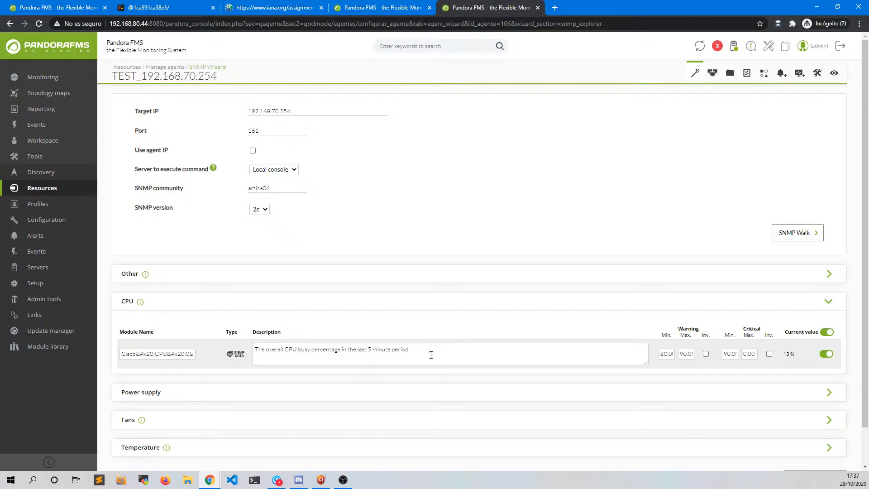
pyautogui.click(309, 302)
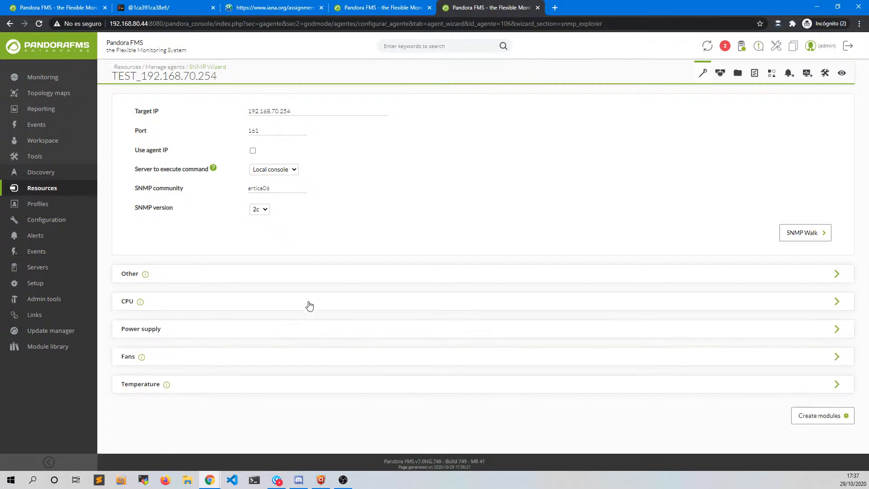
# - Inspect the modules found under Fans, Temperature and Power supply
pyautogui.click(286, 361)
pyautogui.scroll(-2, 289, 326)
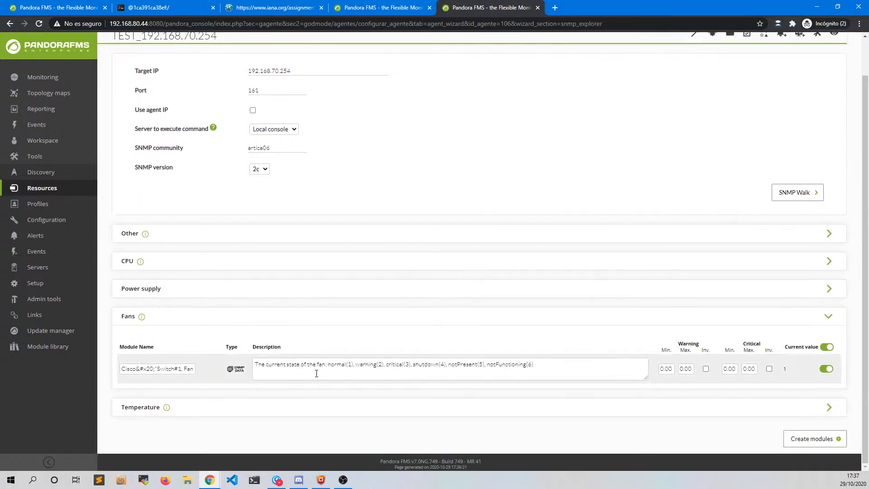
pyautogui.click(379, 320)
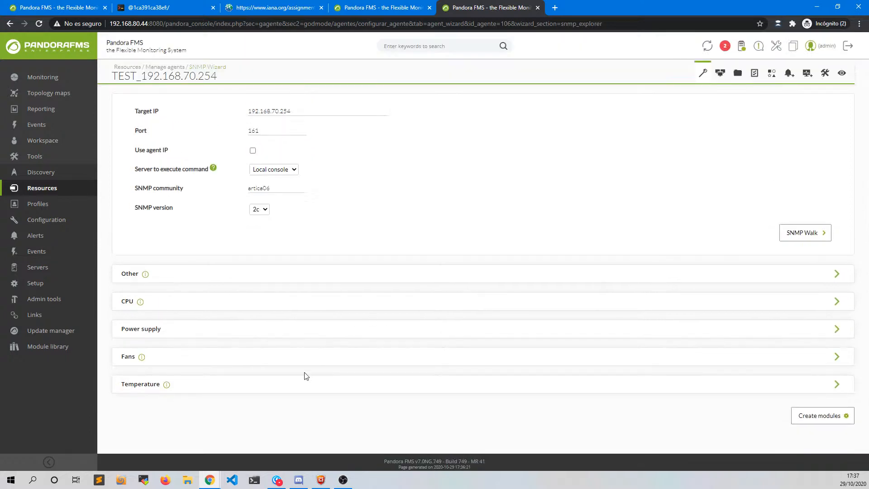
pyautogui.click(297, 383)
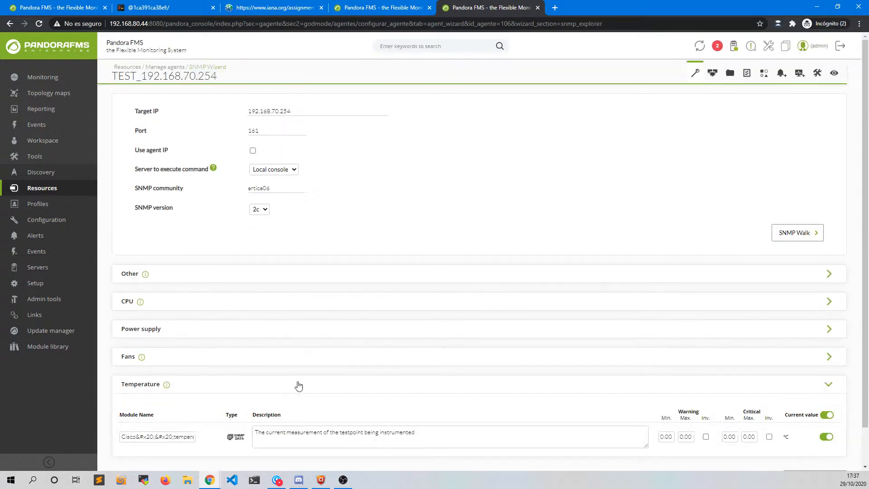
pyautogui.click(321, 385)
pyautogui.click(309, 336)
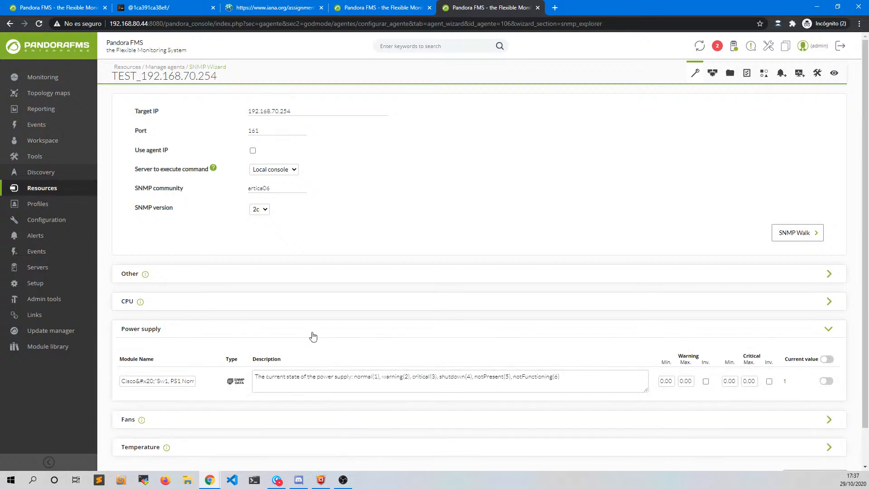
pyautogui.click(312, 335)
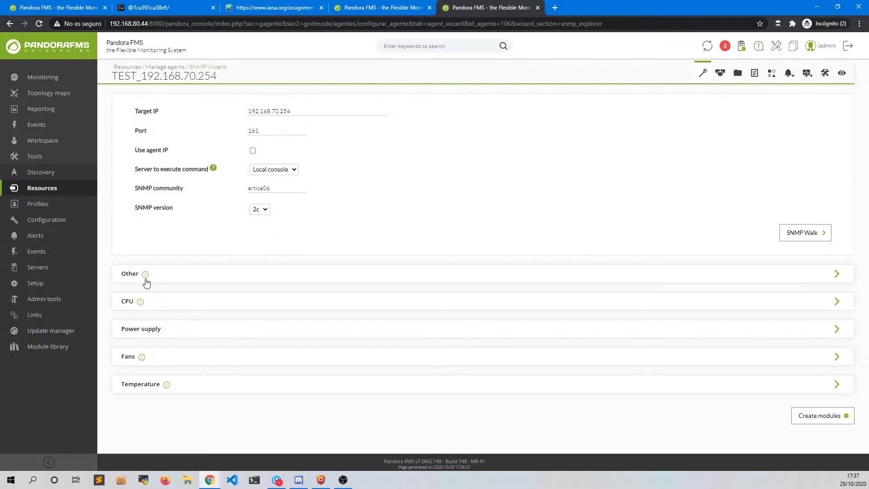
pyautogui.moveTo(145, 277)
# - Open Configuration > Templates > Remote components in a new tab and search for 'cisco'
pyautogui.moveTo(52, 192)
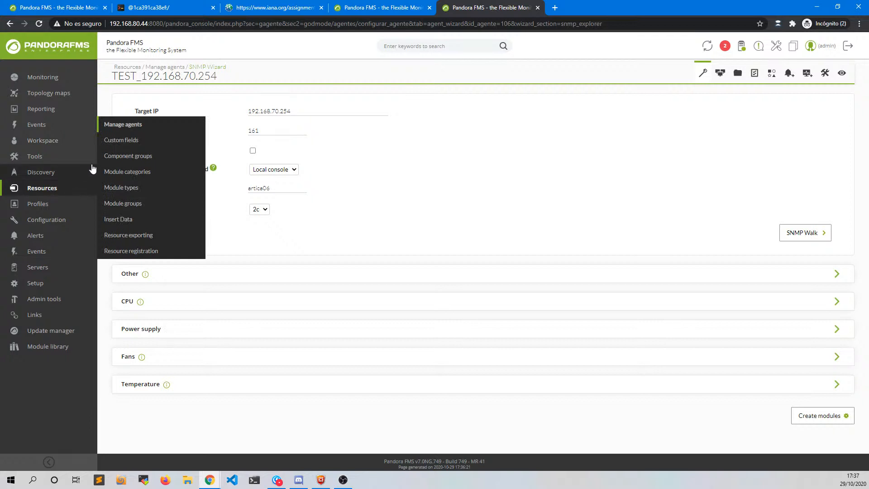
pyautogui.moveTo(54, 219)
pyautogui.moveTo(132, 175)
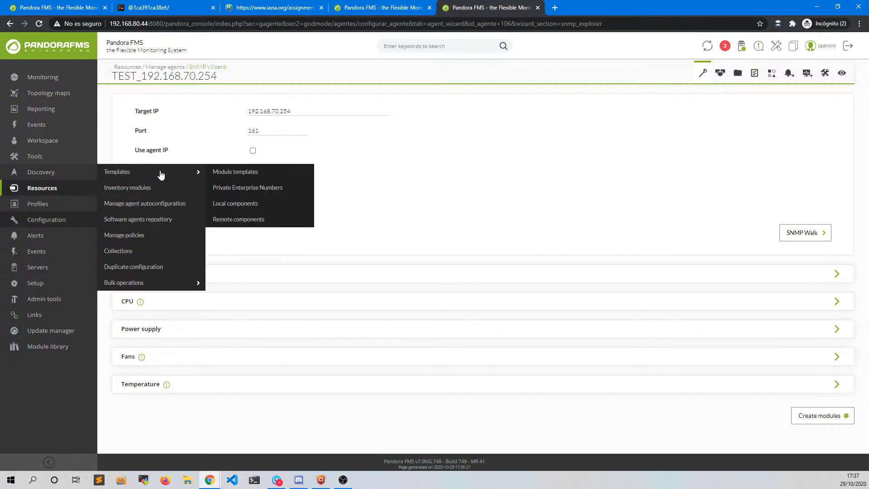
pyautogui.middleClick(234, 225)
pyautogui.click(598, 11)
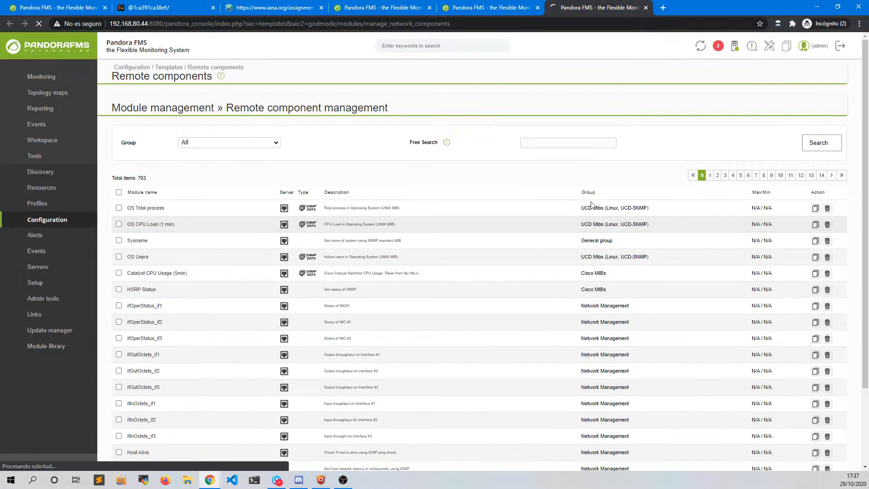
pyautogui.click(554, 142)
pyautogui.write('cisco')
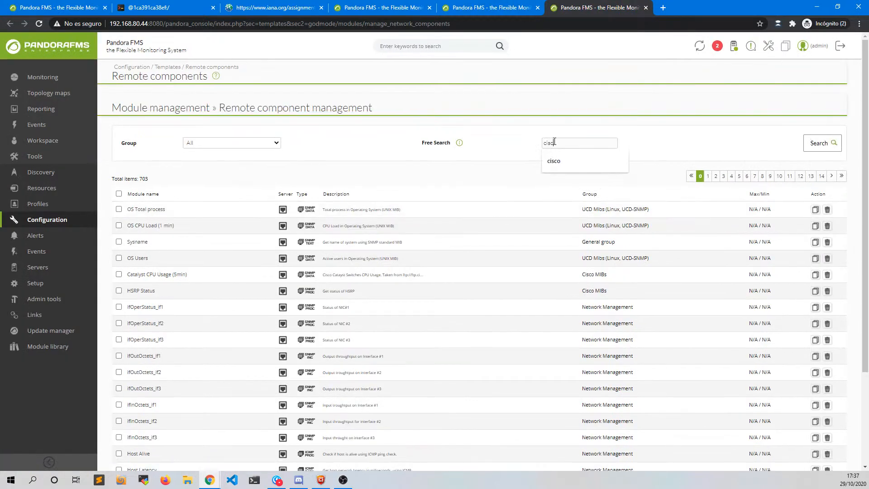
pyautogui.press('Return')
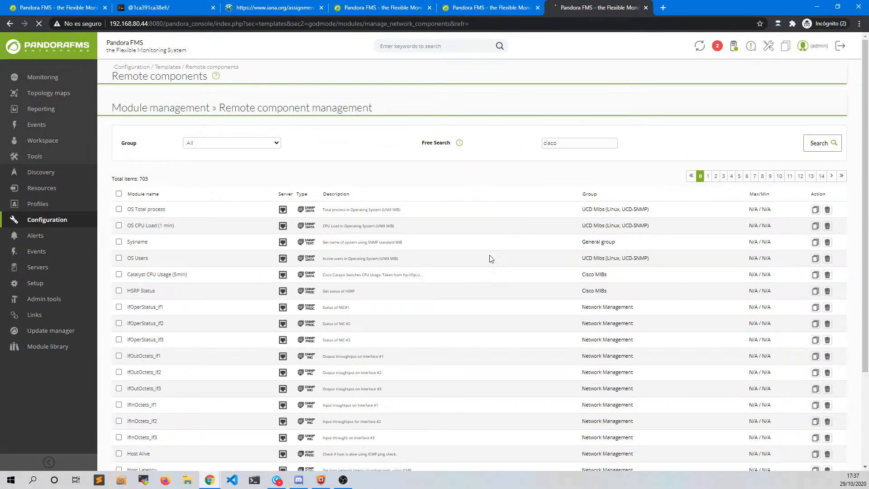
# - Open the Cisco memory pool component in a new tab and review it, then return to the wizard
pyautogui.middleClick(193, 304)
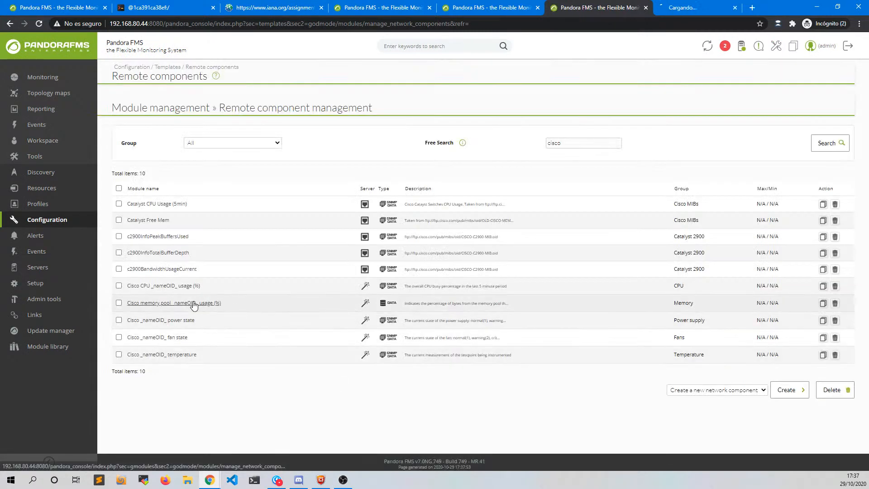
pyautogui.click(685, 6)
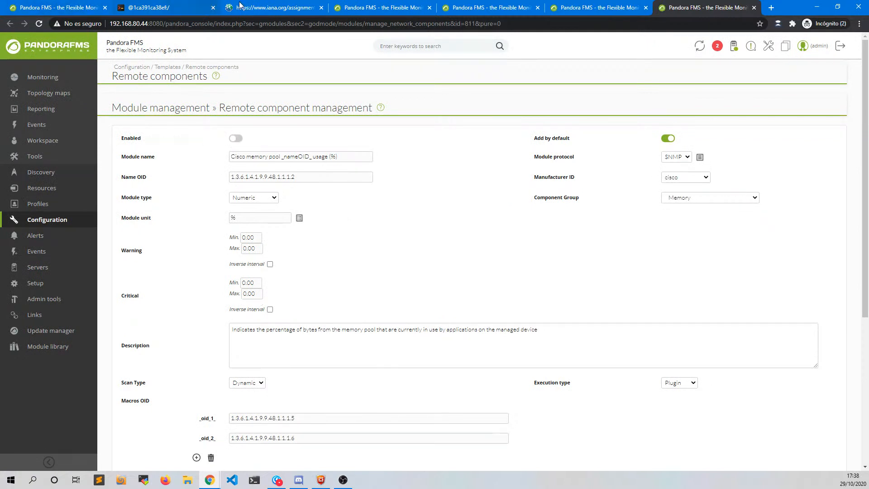
pyautogui.click(556, 8)
pyautogui.click(504, 8)
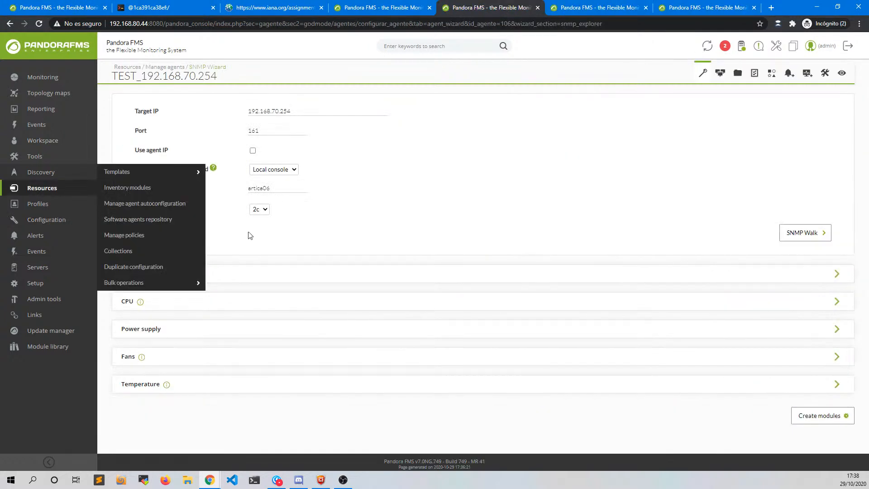
# - Check the Power supply module but leave it unselected for creation
pyautogui.click(172, 335)
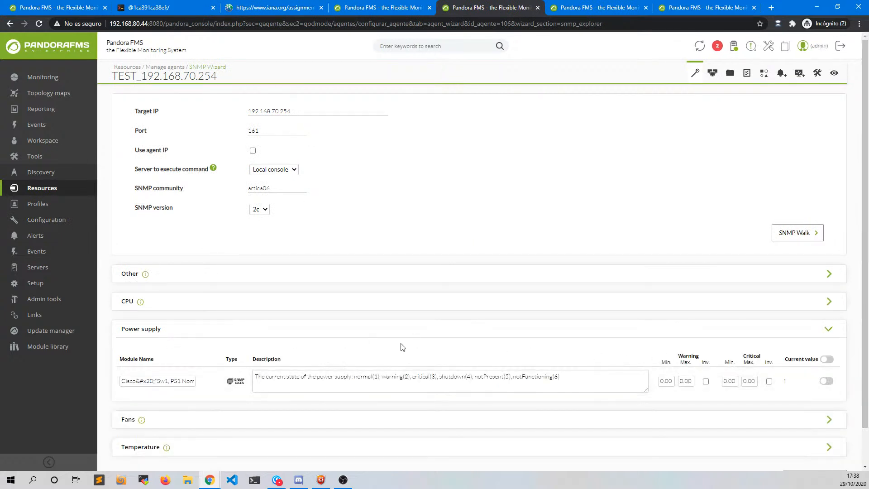
pyautogui.click(826, 381)
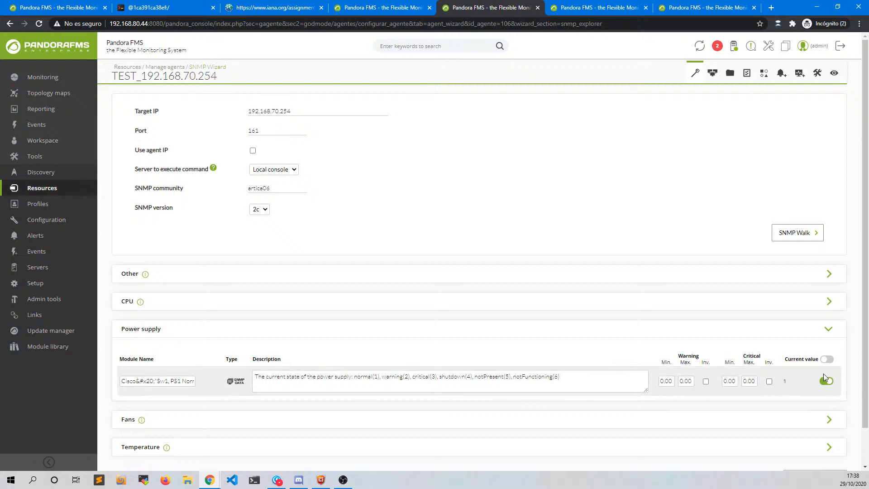
pyautogui.click(826, 381)
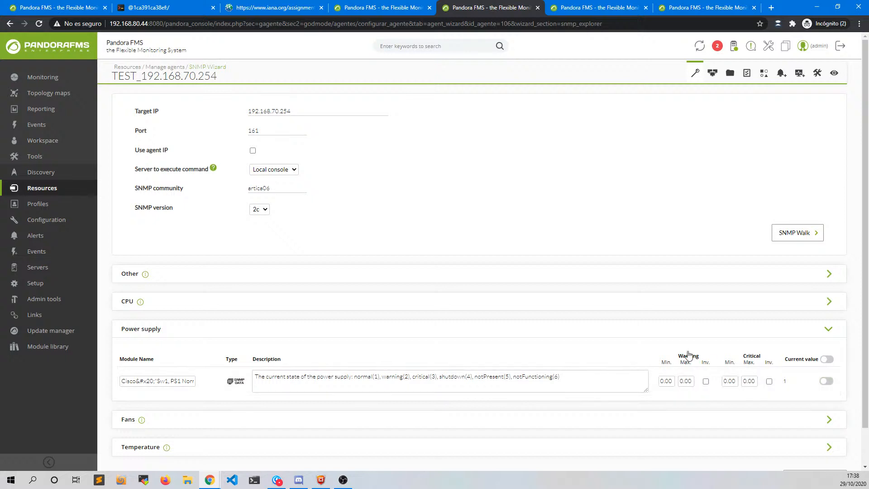
pyautogui.click(689, 330)
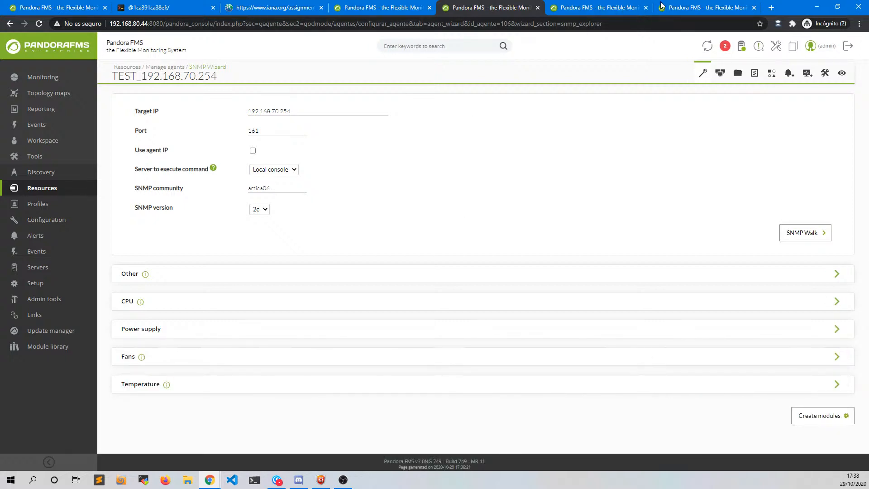
# - Close the remote component edit tab and the remote components list tab
pyautogui.click(687, 6)
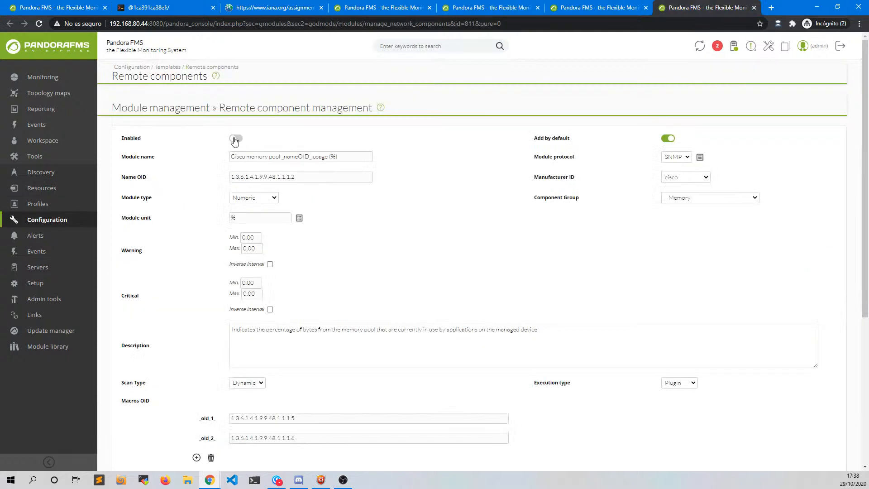
pyautogui.middleClick(682, 12)
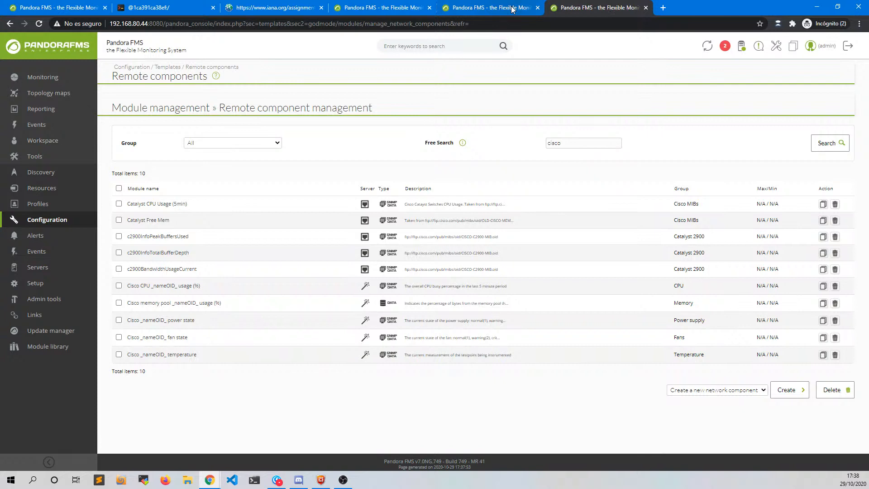
pyautogui.middleClick(592, 9)
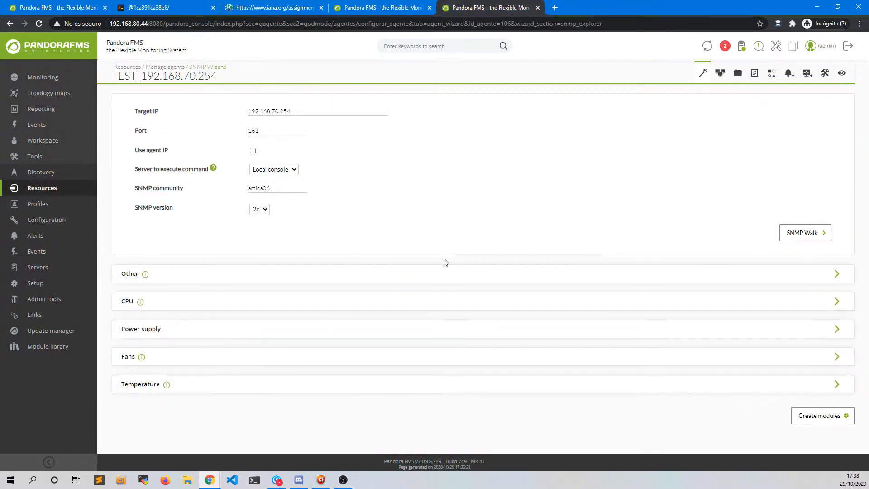
# - Expand the Other group to review its module, then collapse it
pyautogui.moveTo(148, 280)
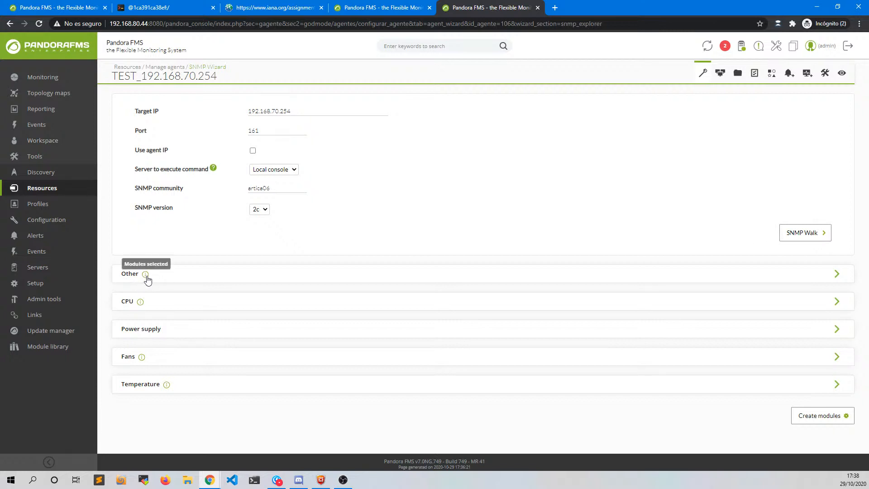
pyautogui.click(145, 278)
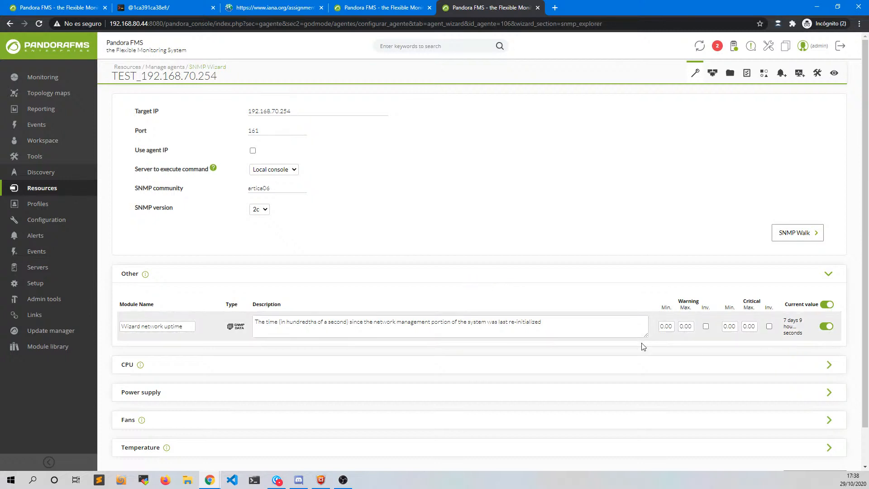
pyautogui.scroll(-1, 558, 389)
pyautogui.click(455, 239)
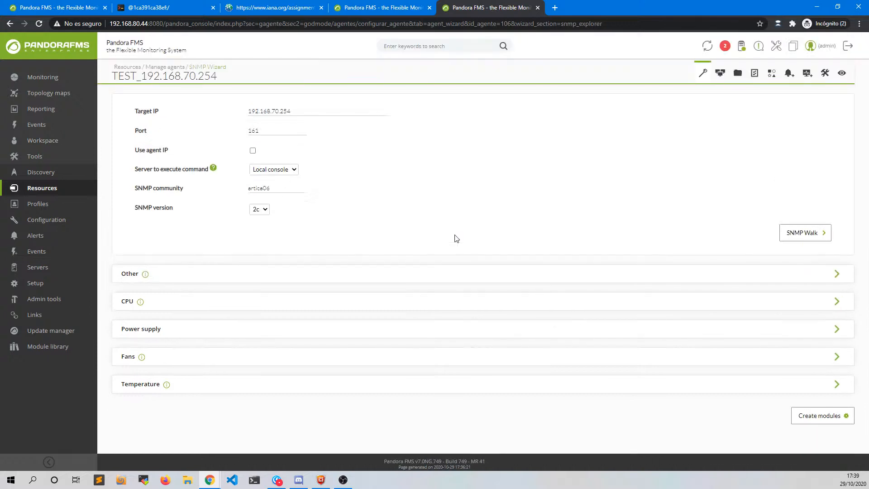
# - Create the uptime, CPU 0 usage, fan state and temperature modules, then open the agent view
pyautogui.click(817, 416)
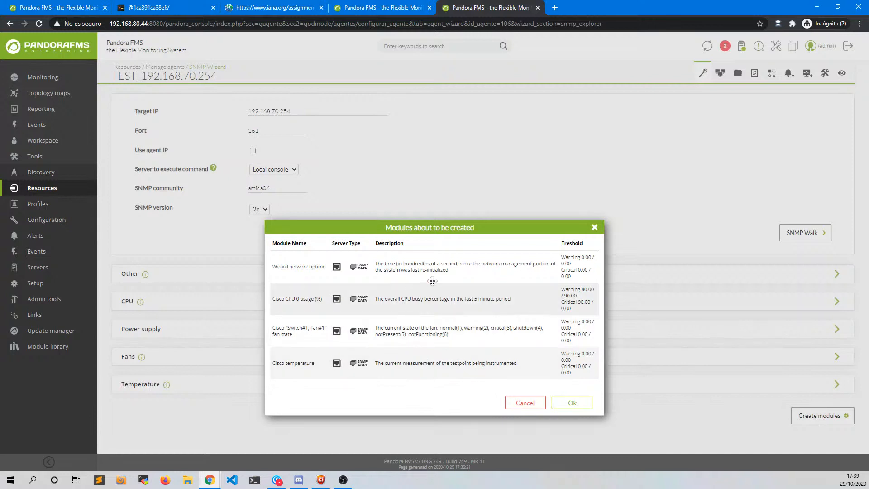
pyautogui.moveTo(421, 227); pyautogui.dragTo(441, 85)
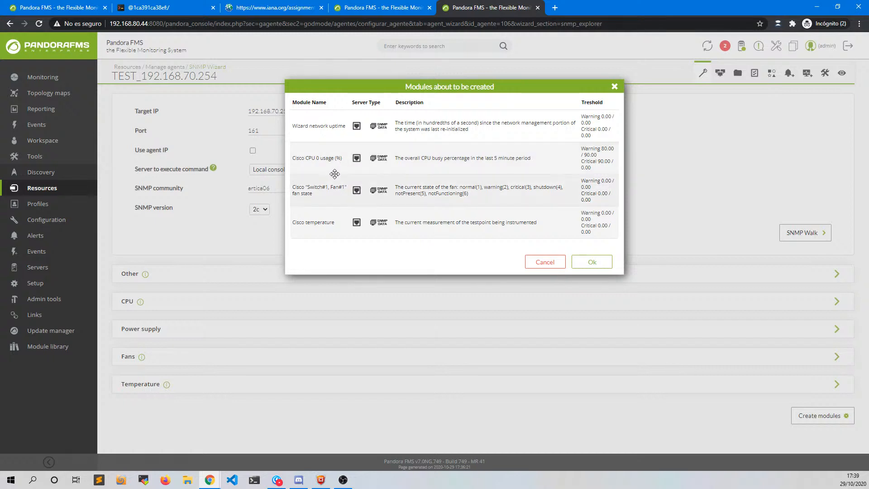
pyautogui.click(592, 264)
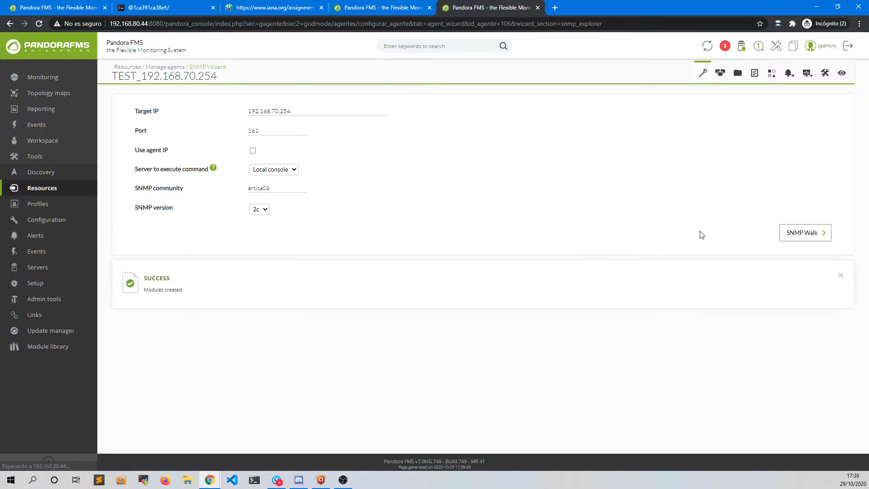
pyautogui.click(841, 73)
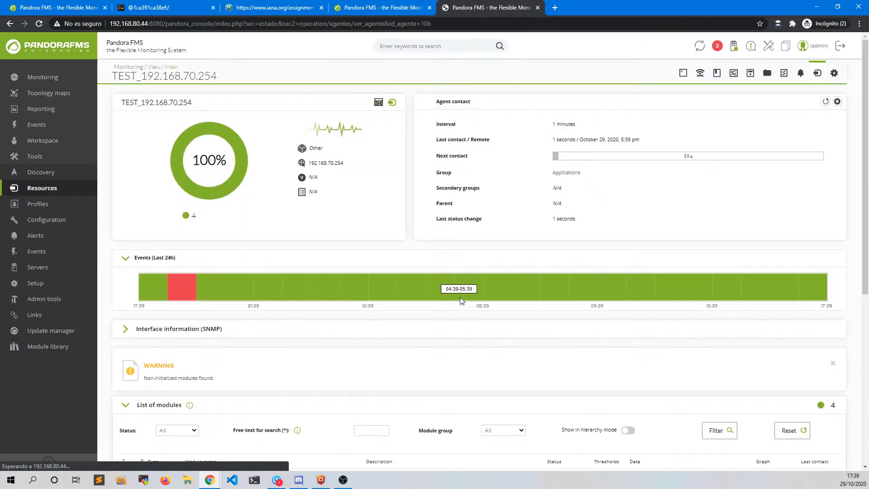
# - Highlight the new SNMP modules (Gi0/10 In/Out octets, network uptime, fan state, CPU 0 usage), then return to the WMI wizard
pyautogui.scroll(-3, 459, 312)
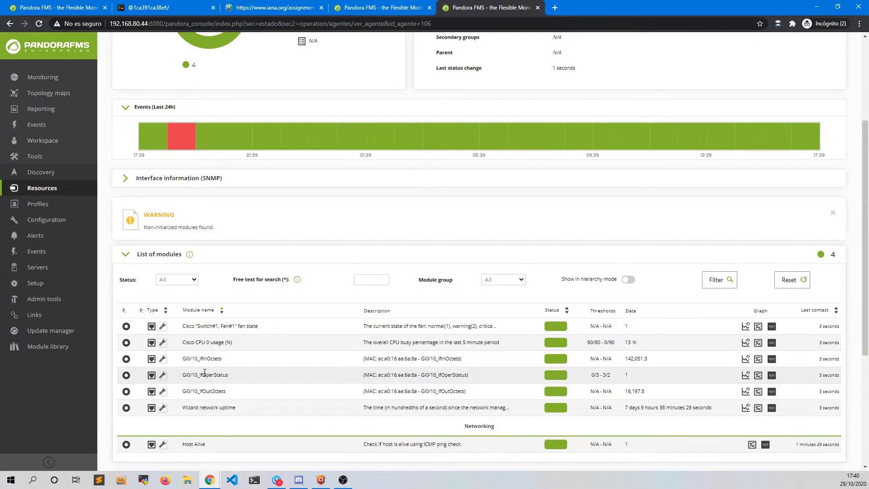
pyautogui.moveTo(203, 374)
pyautogui.mouseDown()
pyautogui.moveTo(228, 375)
pyautogui.moveTo(207, 358)
pyautogui.mouseUp()
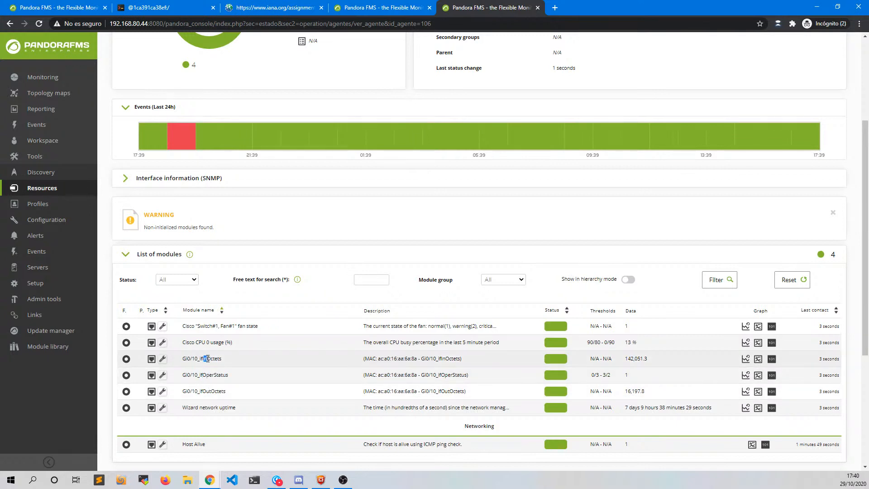
pyautogui.moveTo(202, 391); pyautogui.dragTo(211, 390)
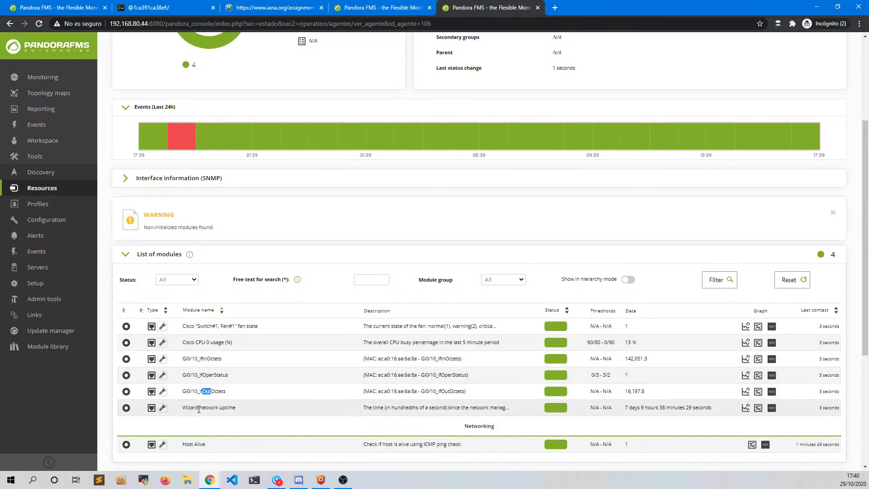
pyautogui.moveTo(183, 408); pyautogui.dragTo(234, 409)
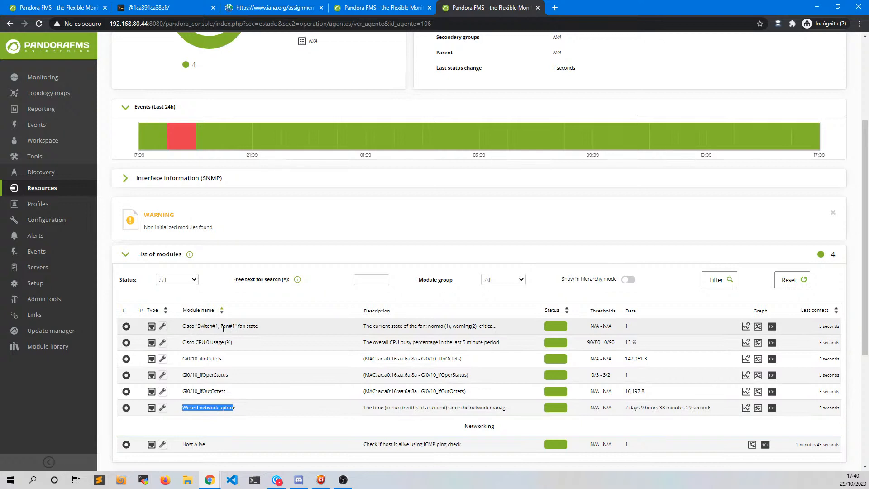
pyautogui.moveTo(221, 326); pyautogui.dragTo(245, 326)
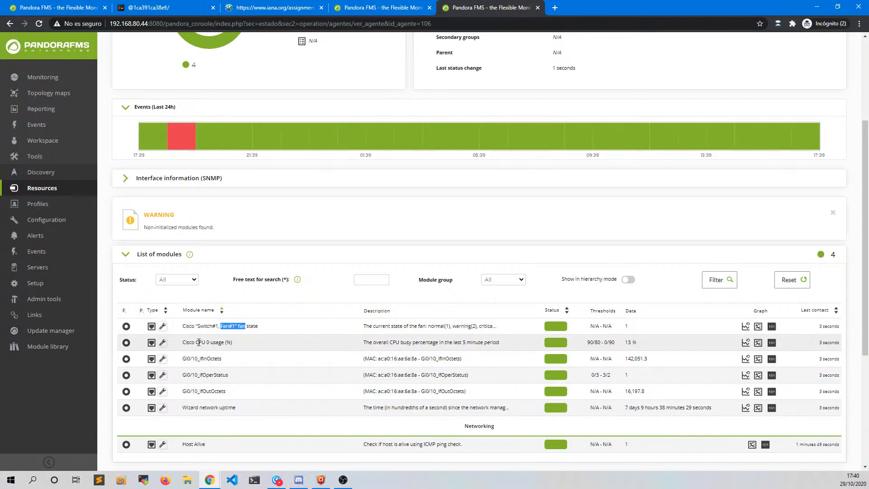
pyautogui.moveTo(198, 342); pyautogui.dragTo(232, 342)
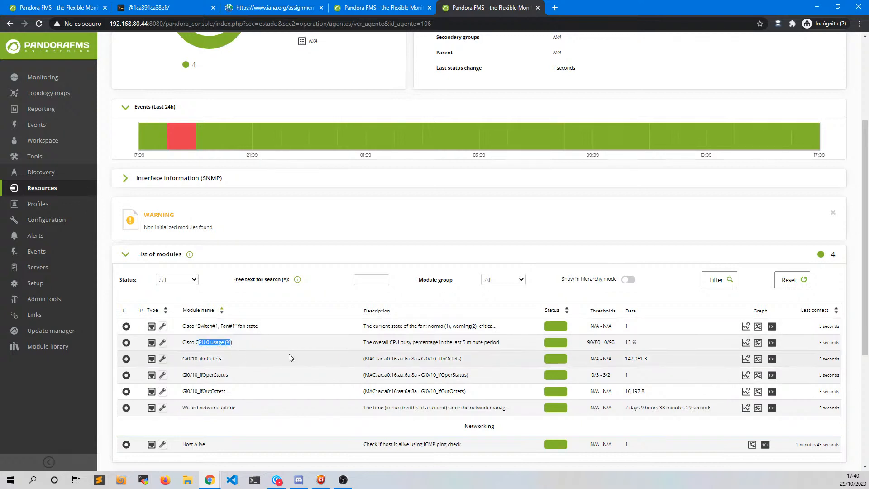
pyautogui.scroll(3, 288, 354)
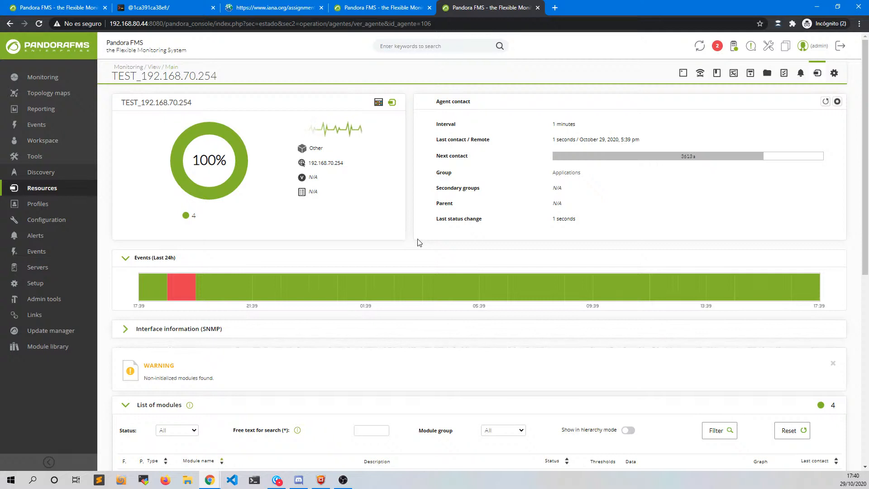
pyautogui.click(357, 10)
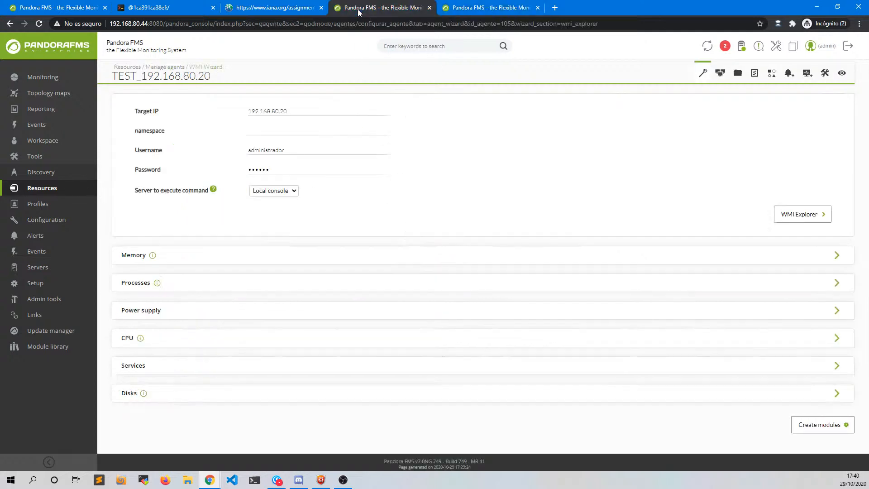
# - Open the TEST_192.168.80.20 agent view showing its WMI modules: CPU0, disk C:, processes and RAM
pyautogui.click(842, 73)
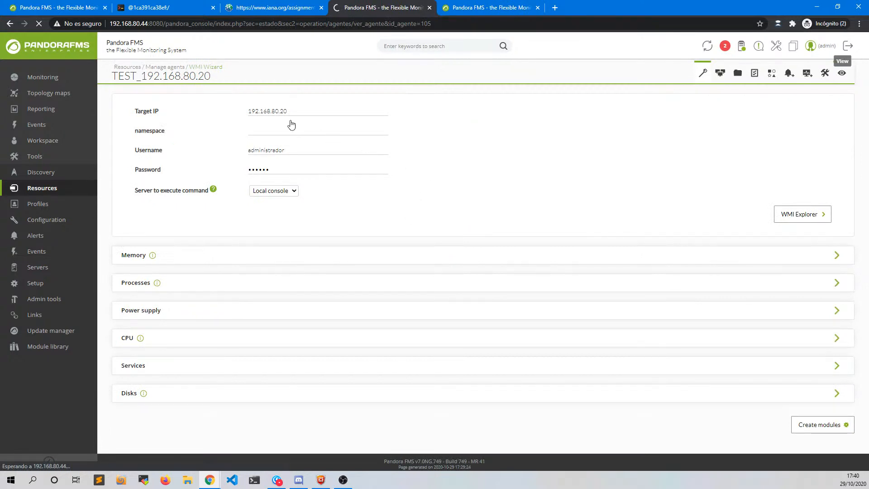
pyautogui.scroll(-3, 341, 289)
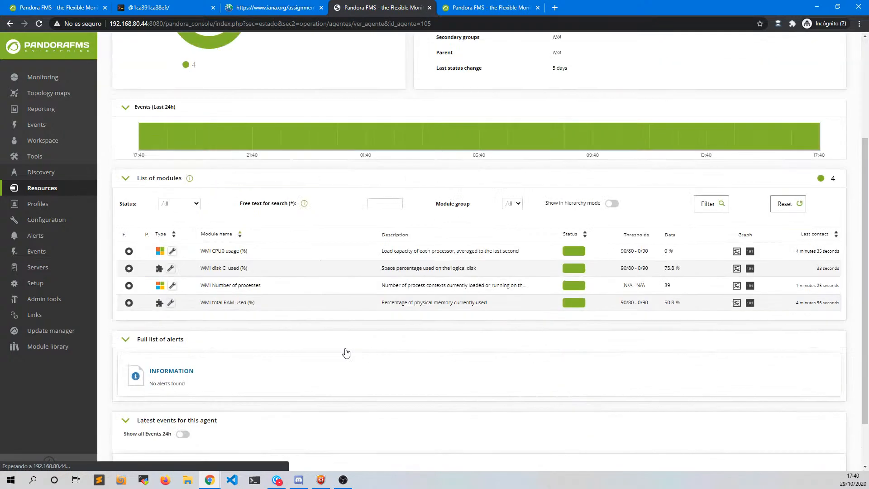
pyautogui.scroll(3, 325, 182)
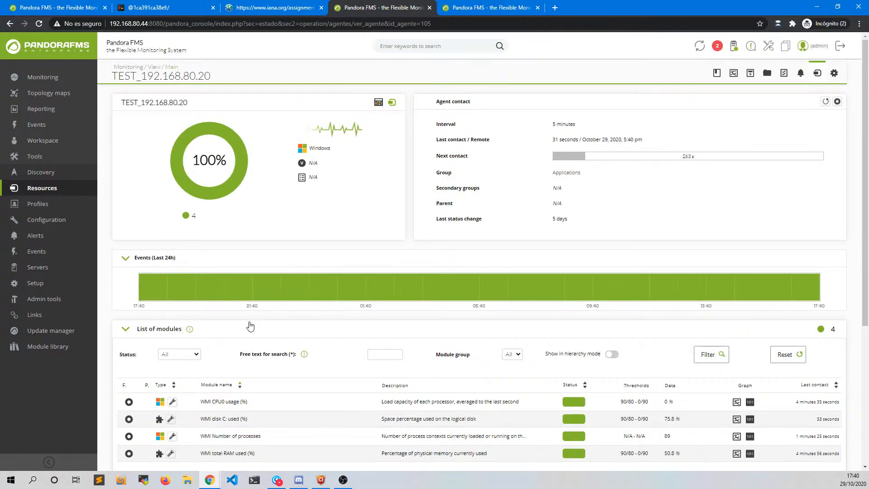
pyautogui.scroll(-3, 247, 316)
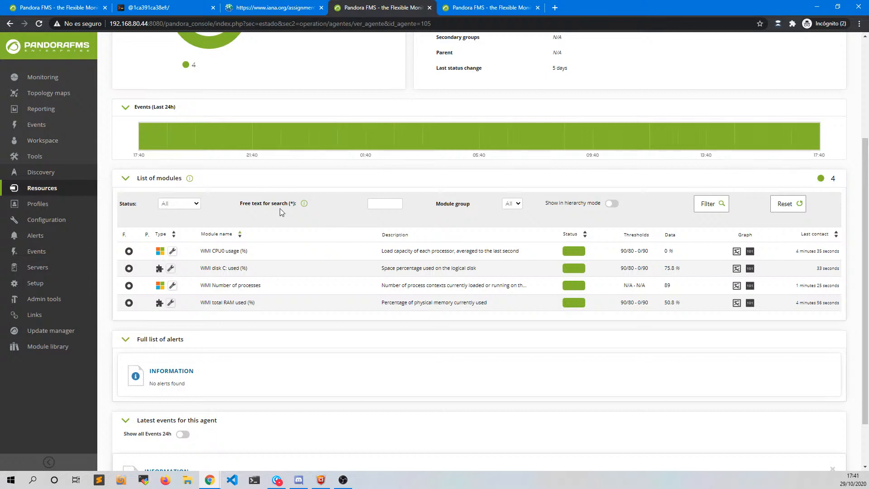
# - Start a new task from Discovery > Host & devices > Network scan
pyautogui.moveTo(46, 219)
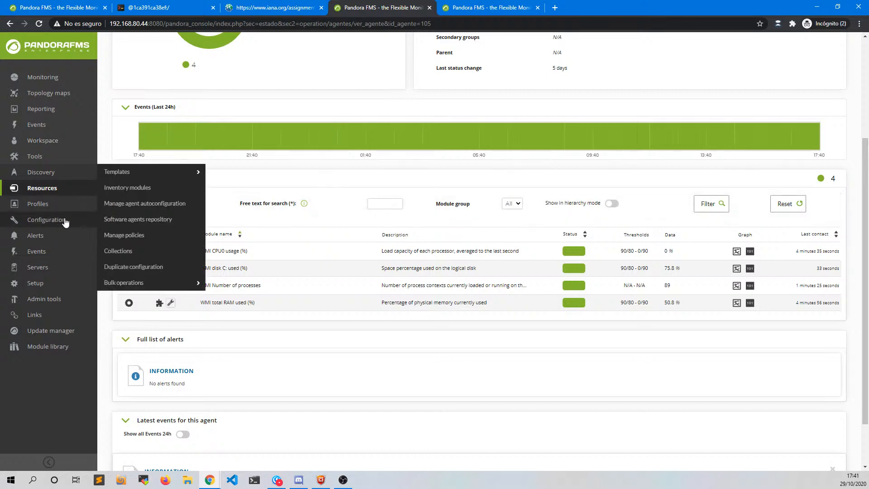
pyautogui.moveTo(134, 176)
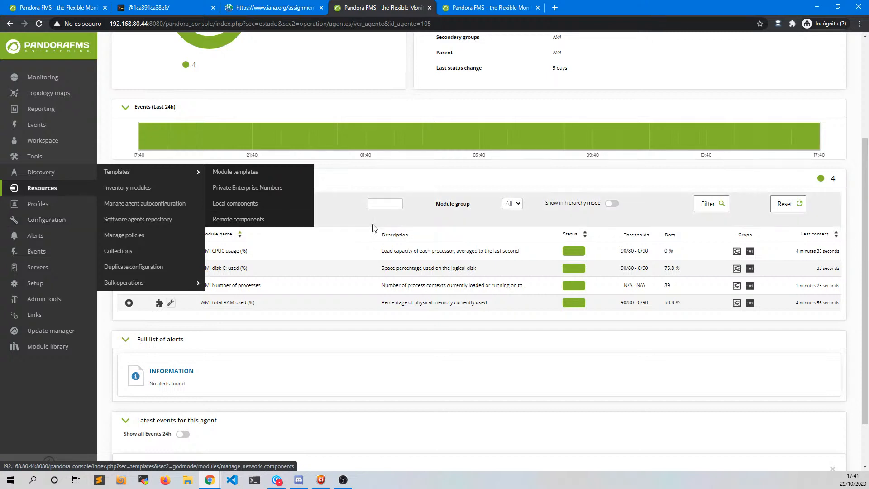
pyautogui.scroll(3, 745, 153)
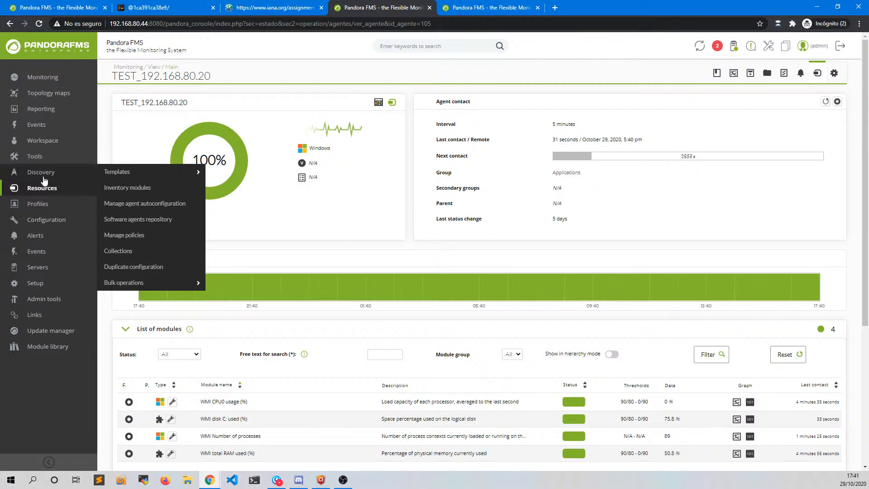
pyautogui.moveTo(44, 174)
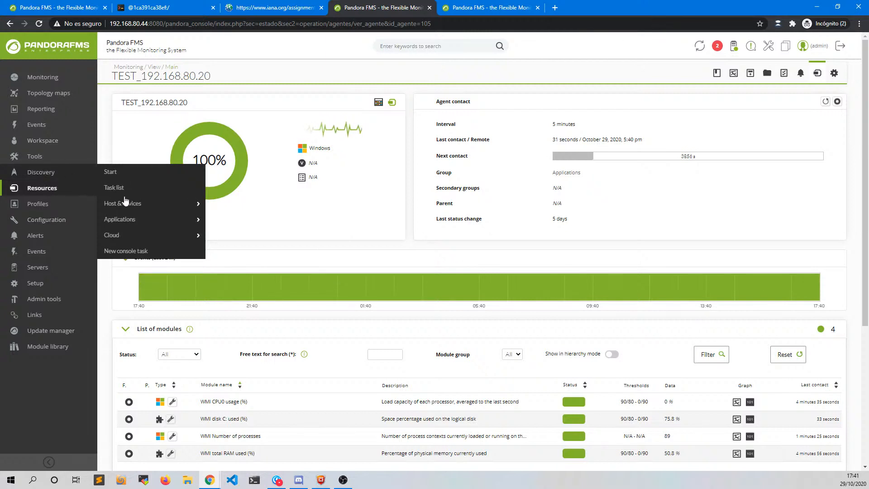
pyautogui.moveTo(131, 207)
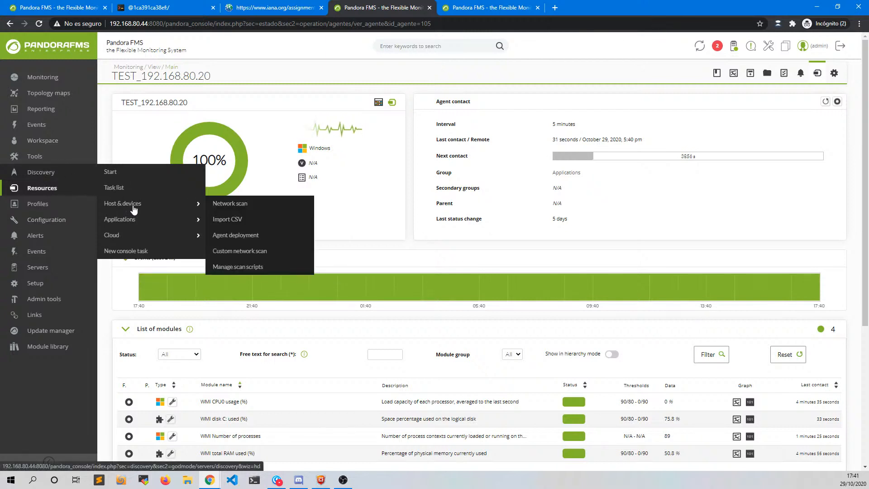
pyautogui.click(230, 208)
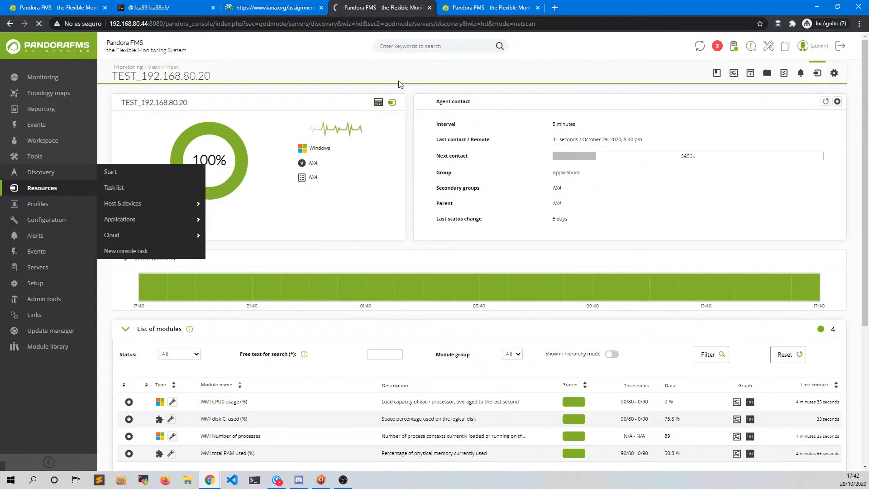
# - Close the TEST_192.168.70.254 agent tab and show Configuration > Module templates in a new tab
pyautogui.middleClick(463, 13)
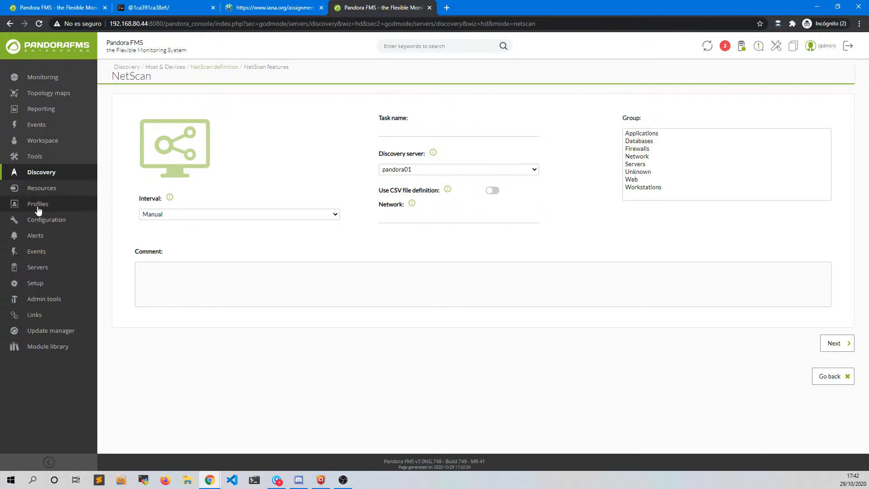
pyautogui.moveTo(49, 220)
pyautogui.moveTo(116, 177)
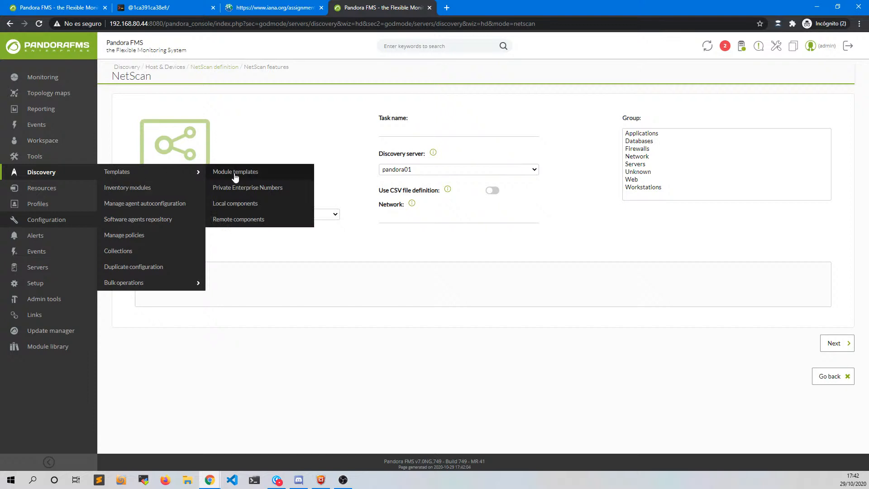
pyautogui.middleClick(238, 174)
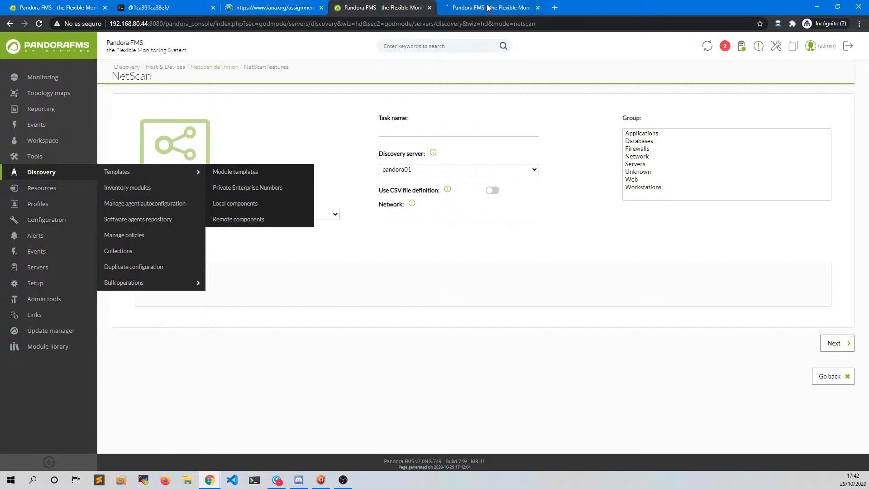
pyautogui.click(488, 8)
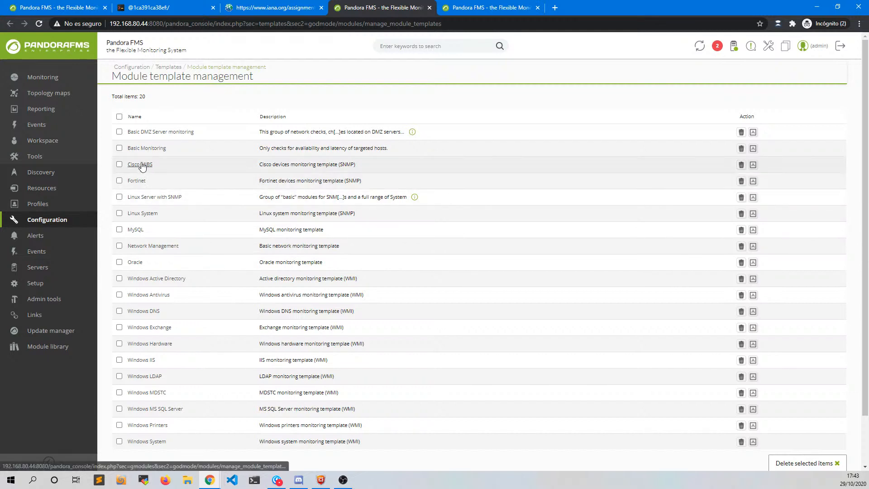
# - Show the Cisco MIBS module template in its own tab
pyautogui.middleClick(142, 164)
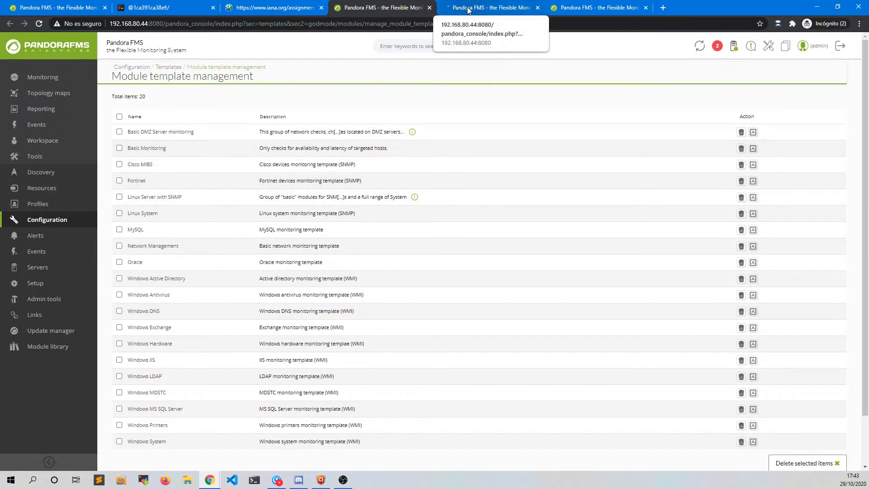
pyautogui.click(468, 9)
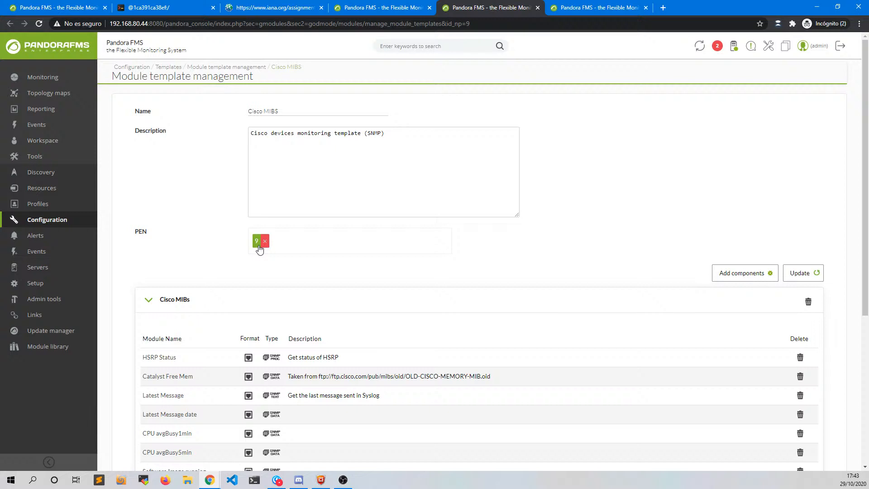
# - Review the Cisco MIBs and Catalyst 2900 modules, then bring up the Add components list
pyautogui.scroll(-3, 337, 304)
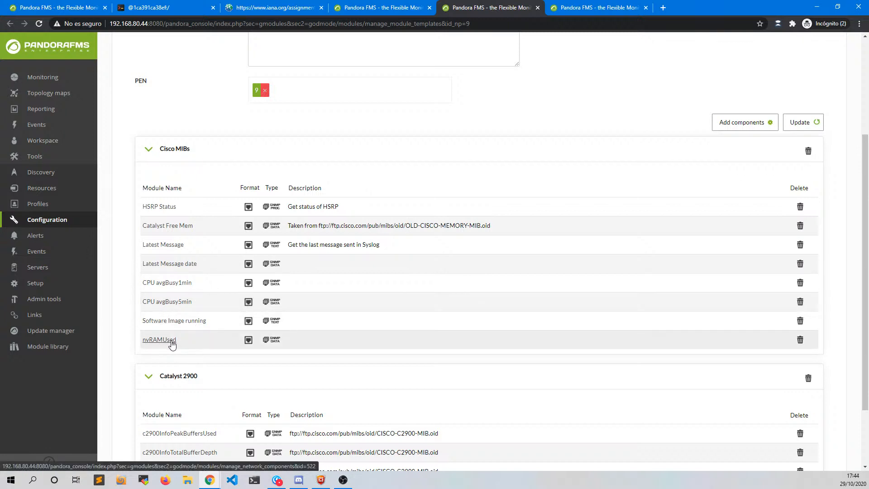
pyautogui.scroll(-2, 172, 345)
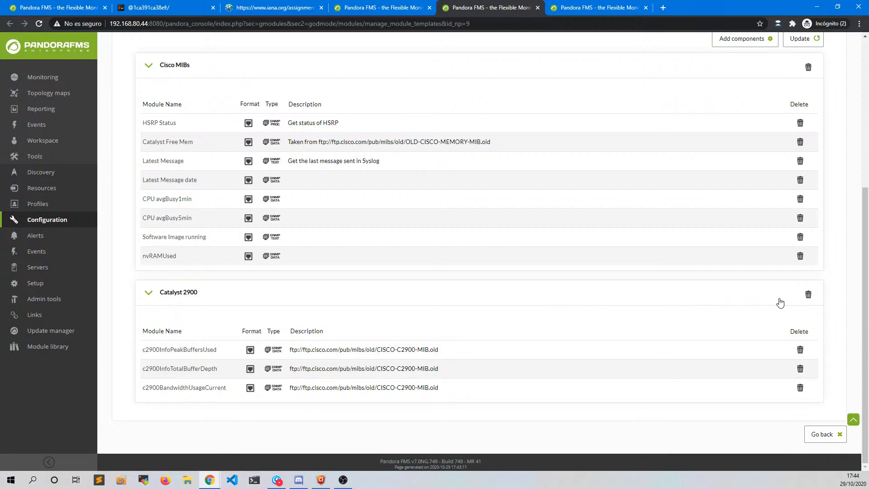
pyautogui.scroll(3, 823, 293)
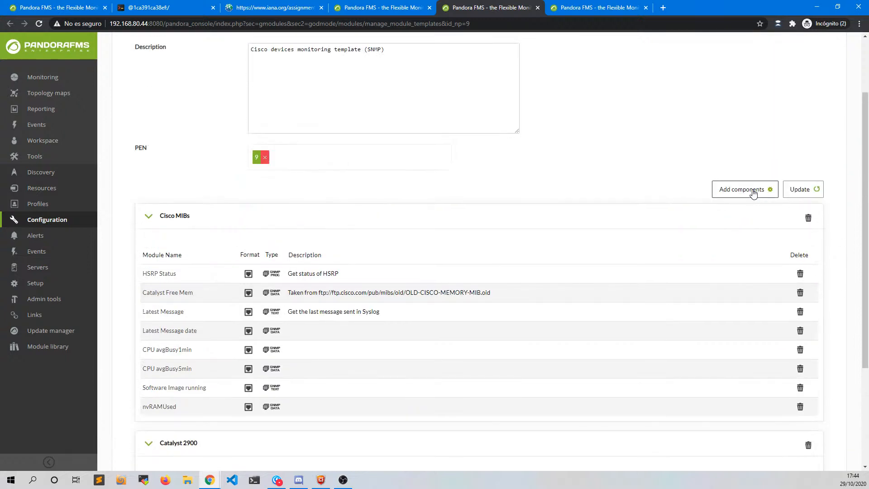
pyautogui.click(753, 191)
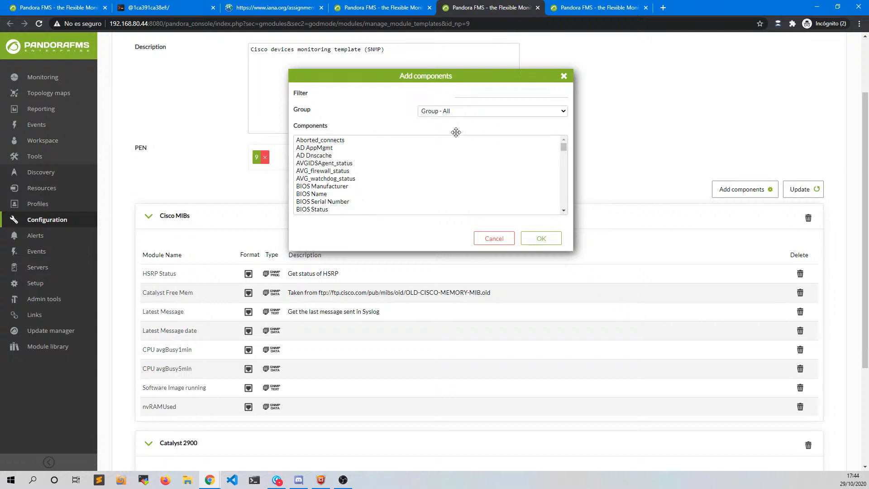
# - Try filtering components by 'cisco' and by the Cisco MIBs / Catalyst 2900 group, then reset to all groups
pyautogui.click(464, 96)
pyautogui.write('cisco')
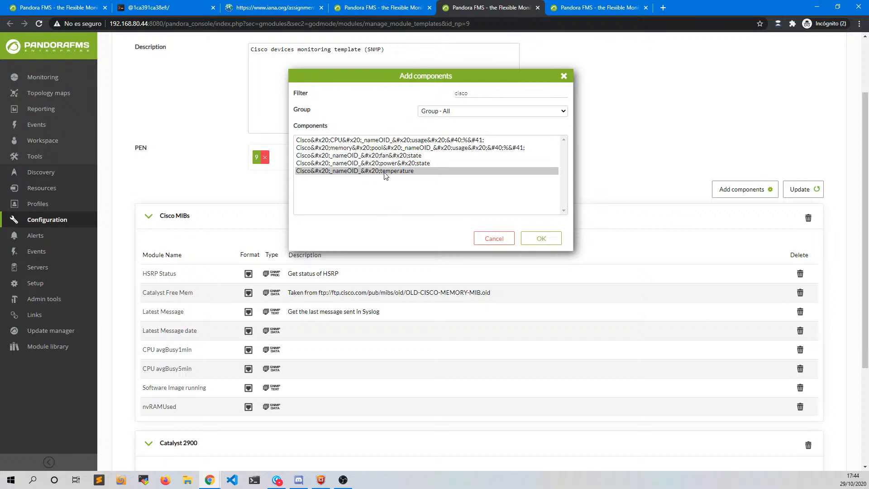
pyautogui.doubleClick(485, 93)
pyautogui.press('BackSpace')
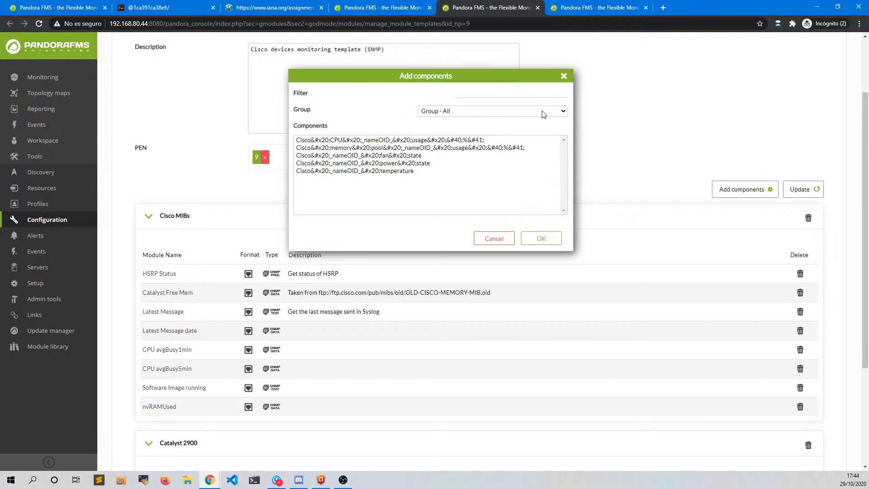
pyautogui.click(563, 112)
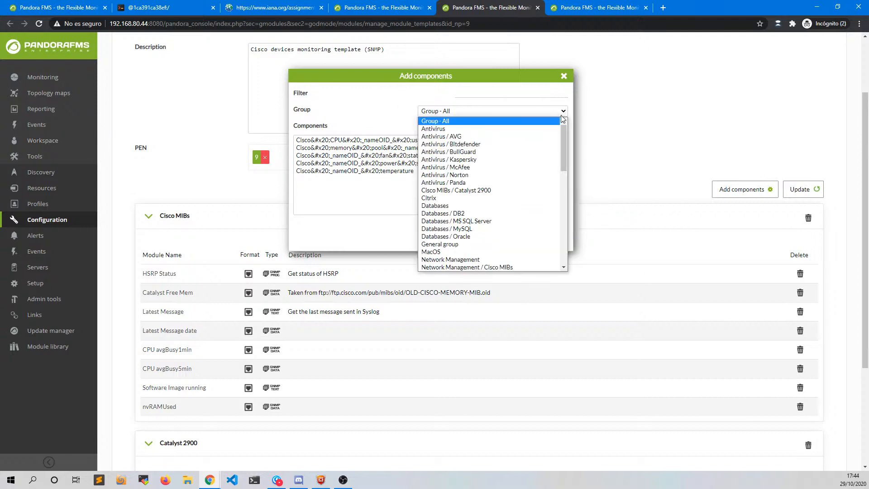
pyautogui.click(461, 190)
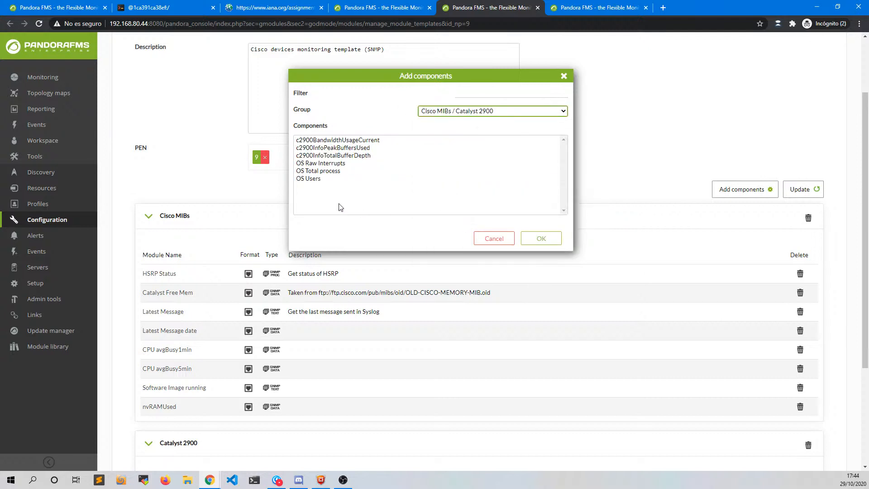
pyautogui.moveTo(318, 180); pyautogui.dragTo(409, 166)
pyautogui.click(563, 116)
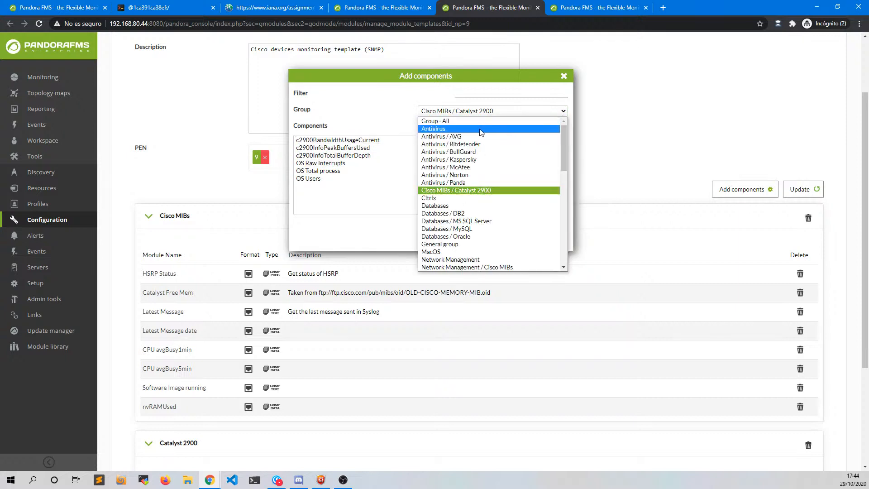
pyautogui.click(466, 119)
# - Filter by 'cisco' and add the fan state, power state and temperature components to the template
pyautogui.click(485, 96)
pyautogui.write('cisco')
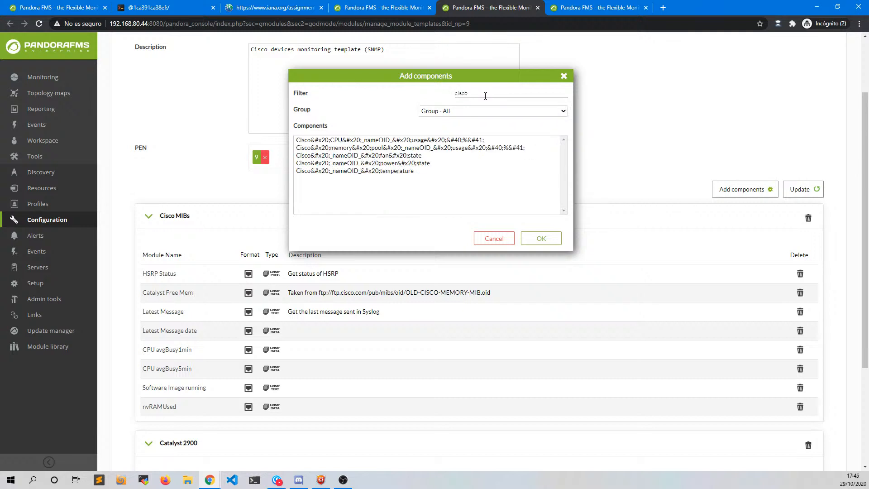
pyautogui.click(389, 172)
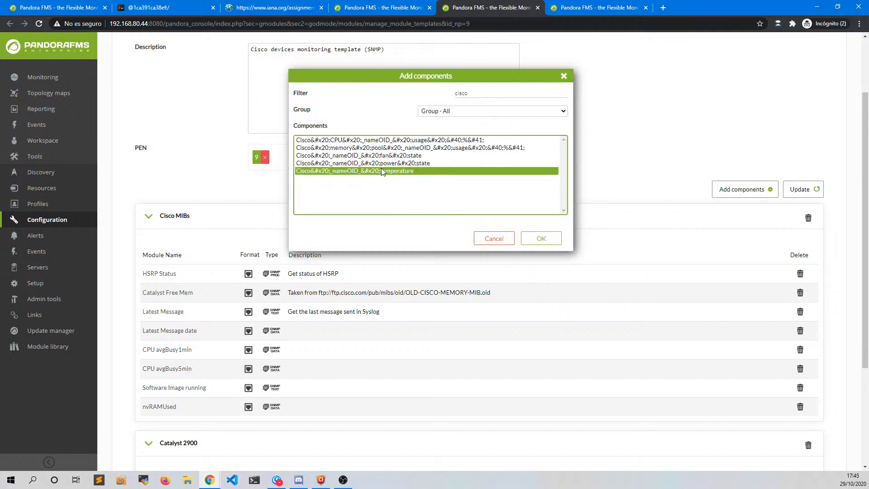
pyautogui.keyDown('shift'); pyautogui.click(376, 155); pyautogui.keyUp('shift')
pyautogui.click(539, 239)
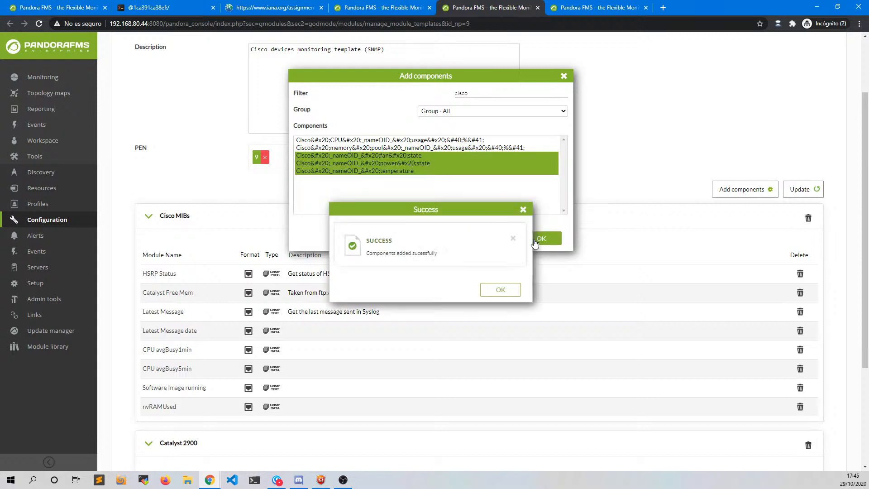
pyautogui.click(501, 290)
# - Scroll through the template to check the new Fans, Power supply and Temperature sections
pyautogui.scroll(-3, 496, 343)
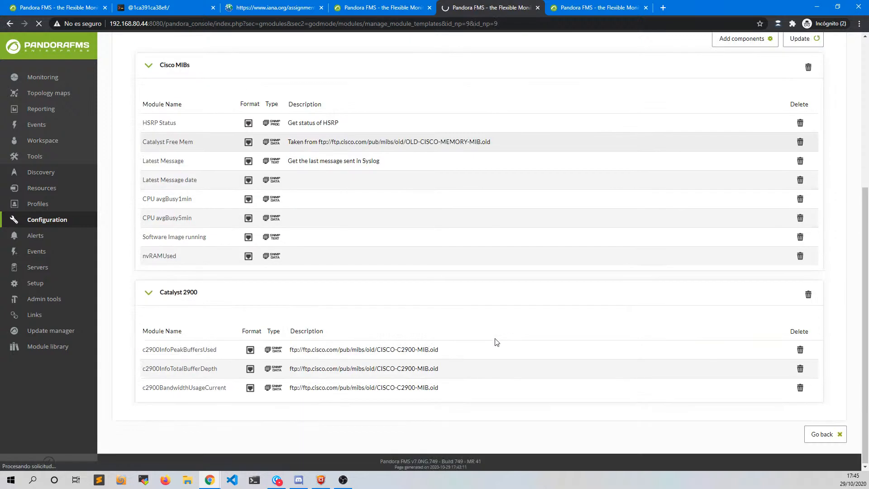
pyautogui.scroll(-10, 507, 322)
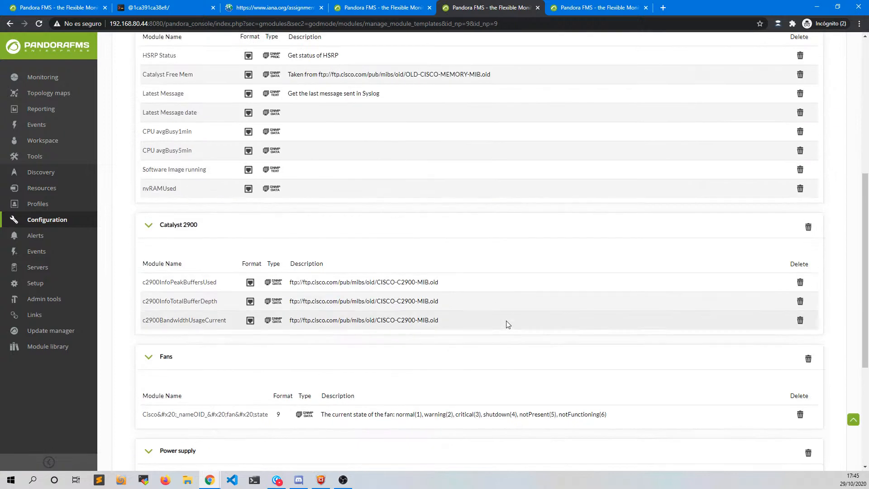
pyautogui.scroll(-2, 508, 324)
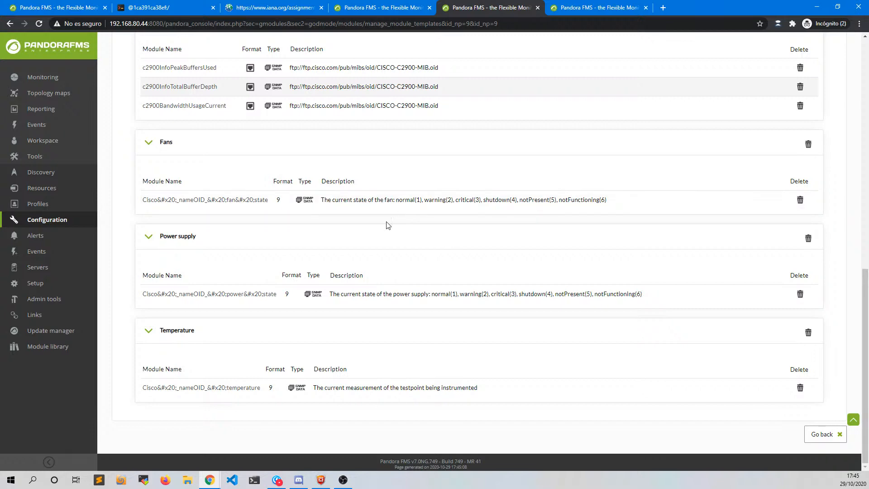
pyautogui.scroll(15, 355, 277)
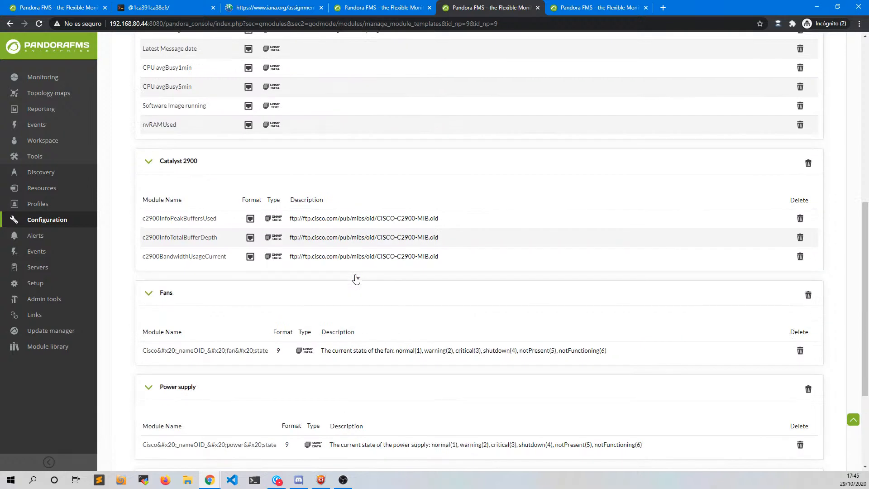
pyautogui.scroll(2, 355, 278)
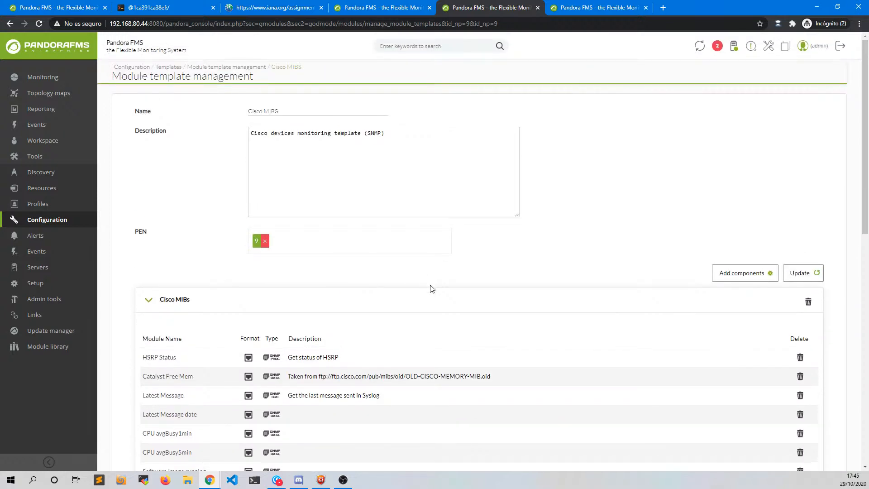
# - Collapse all five module sections and close the Cisco MIBS and module template list tabs
pyautogui.click(481, 306)
pyautogui.click(394, 335)
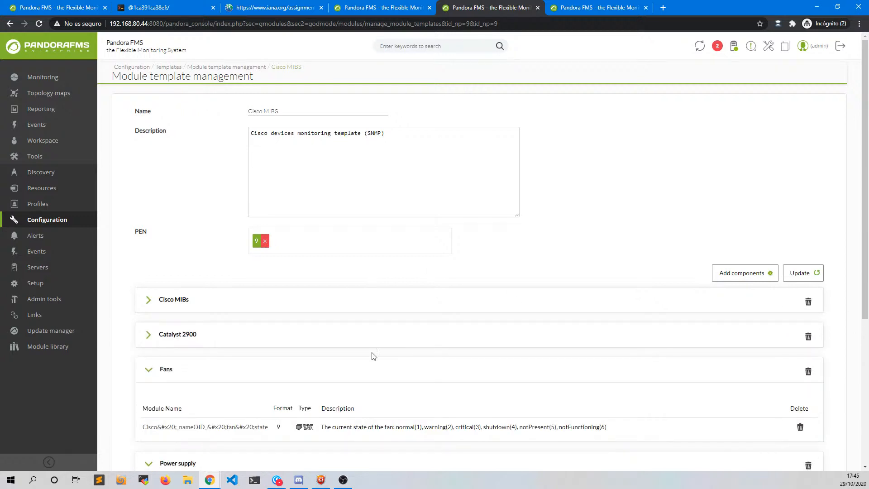
pyautogui.click(362, 370)
pyautogui.click(341, 405)
pyautogui.click(321, 438)
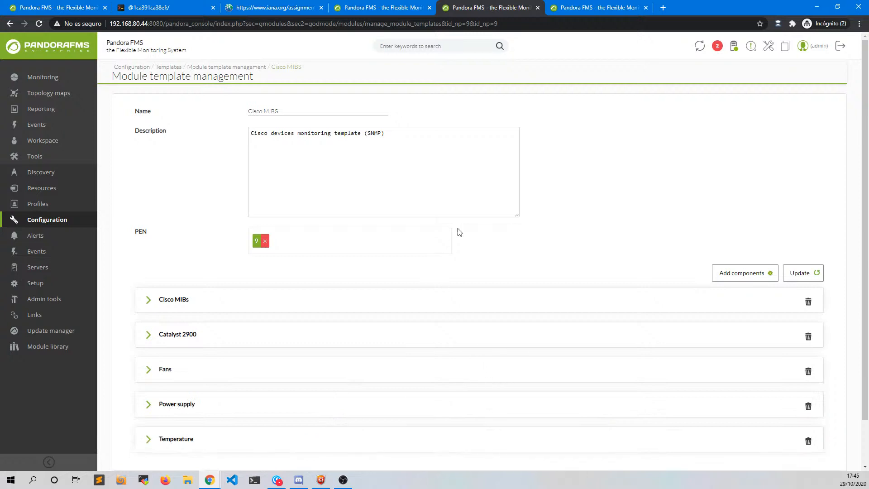
pyautogui.middleClick(461, 4)
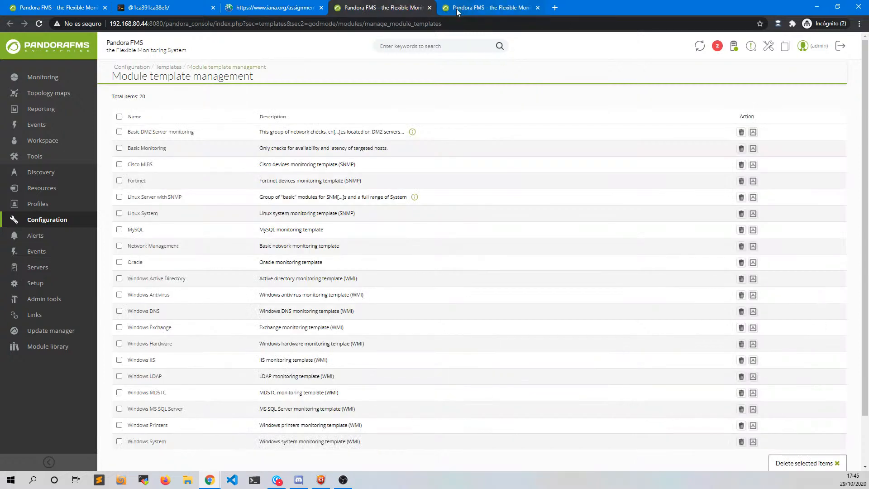
pyautogui.middleClick(389, 10)
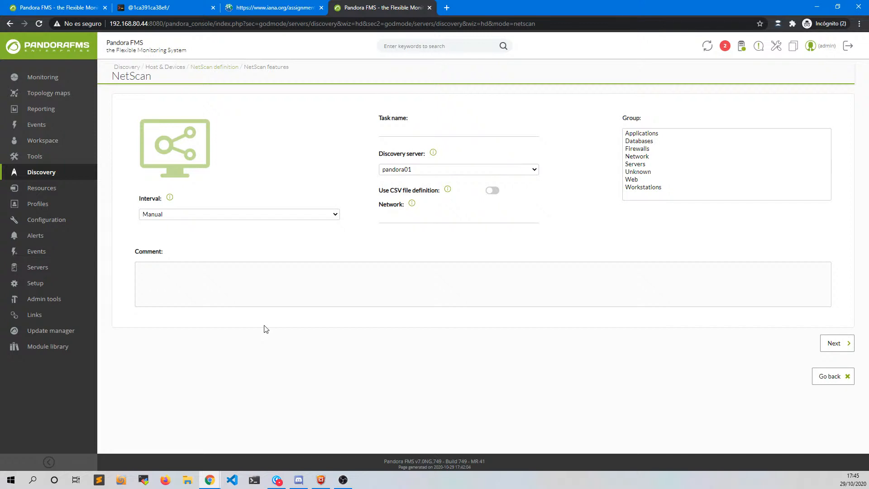
# - Name the NetScan task 'workshop-scan' and keep pandora01 as its discovery server
pyautogui.click(386, 130)
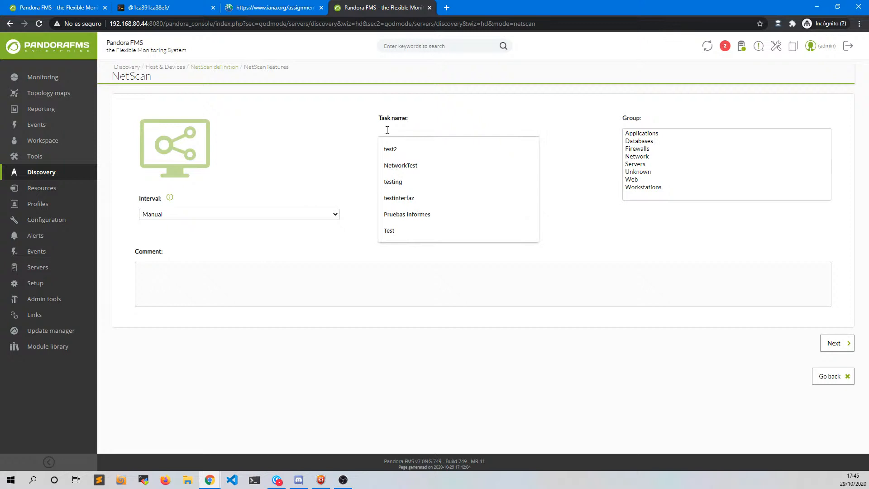
pyautogui.write('SNA')
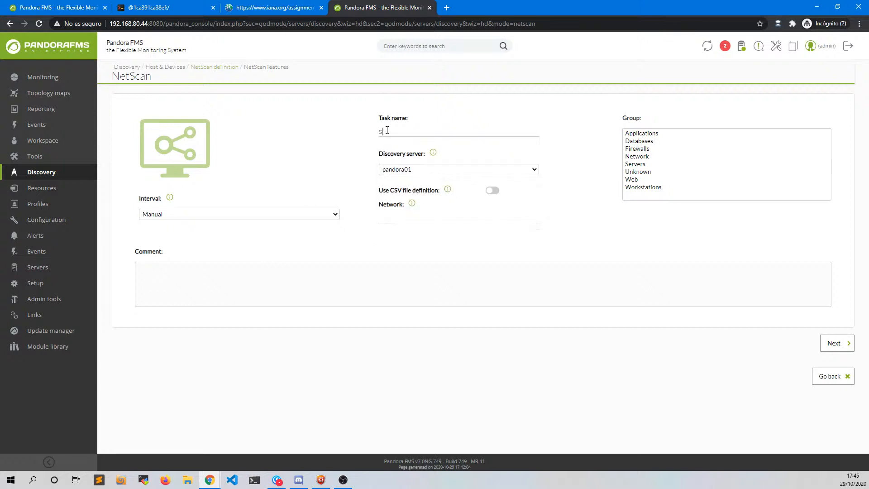
pyautogui.press('BackSpace')
pyautogui.write('workshop')
pyautogui.write('-sa')
pyautogui.write('can')
pyautogui.click(355, 186)
pyautogui.click(430, 172)
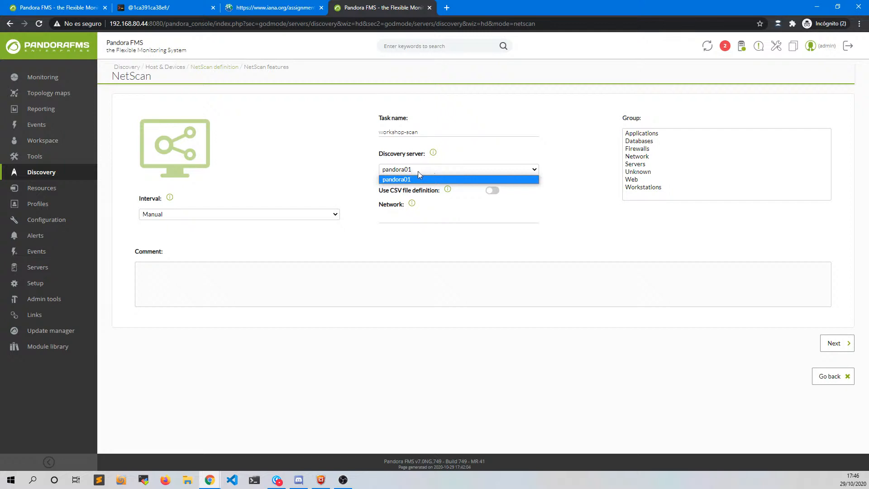
pyautogui.click(419, 171)
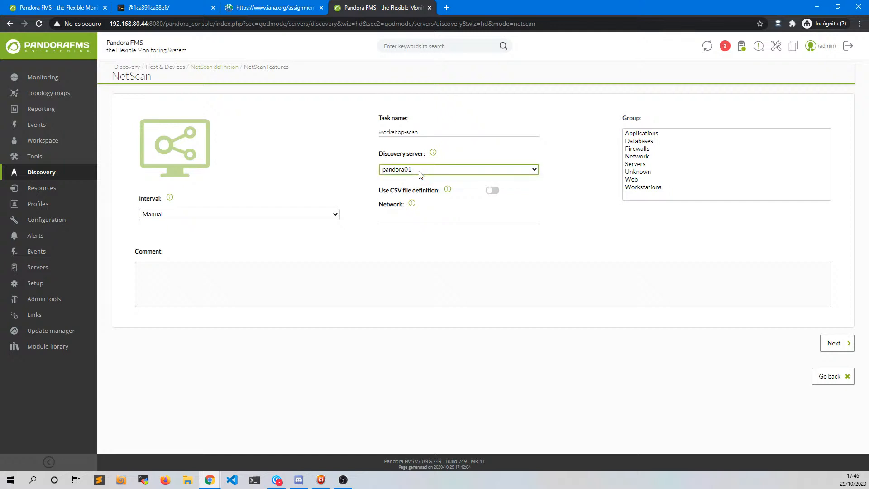
pyautogui.click(280, 220)
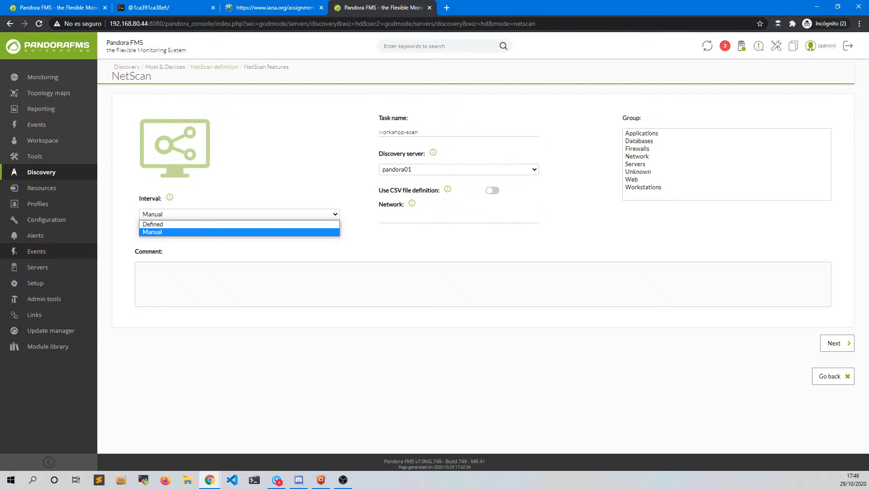
pyautogui.click(167, 223)
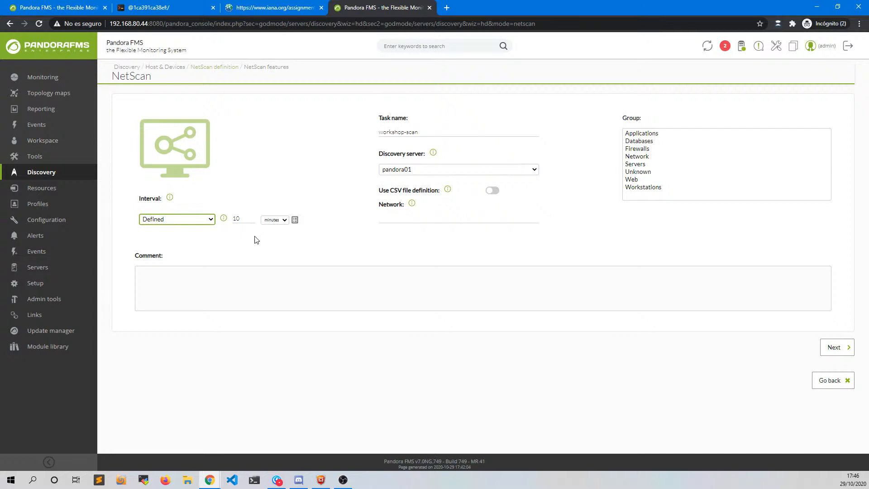
pyautogui.click(275, 220)
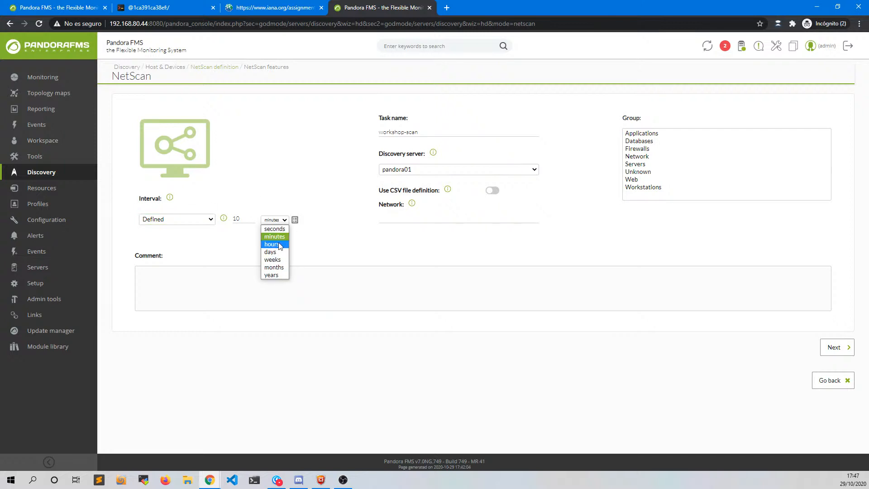
pyautogui.doubleClick(243, 218)
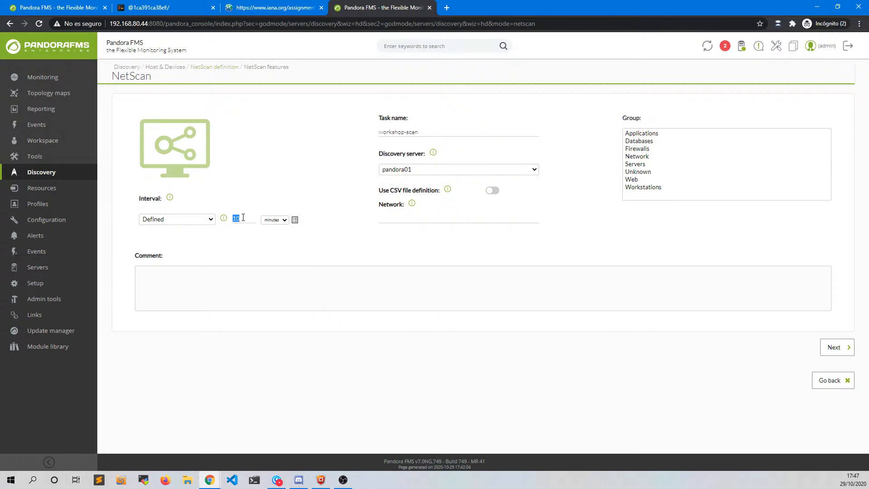
pyautogui.write('210')
pyautogui.press('BackSpace')
pyautogui.press('BackSpace')
pyautogui.press('BackSpace')
pyautogui.click(179, 219)
pyautogui.click(174, 235)
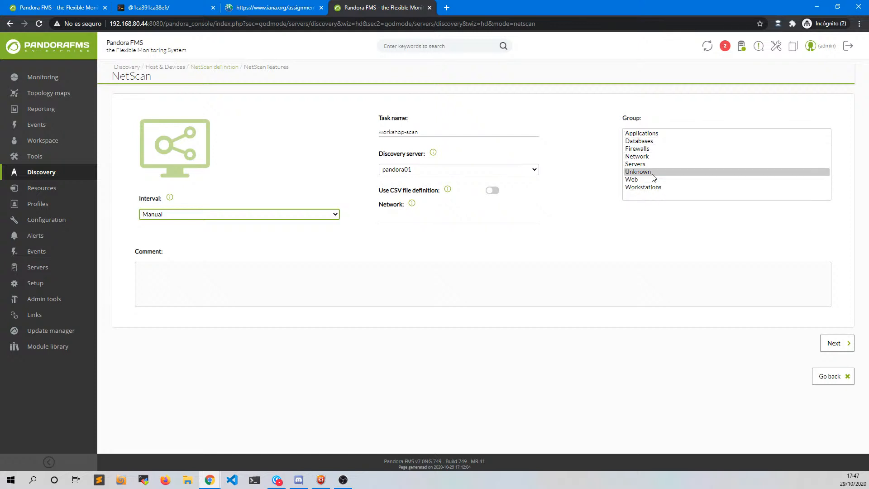
# - Set the task group to Unknown and leave Use CSV file definition switched off
pyautogui.click(652, 176)
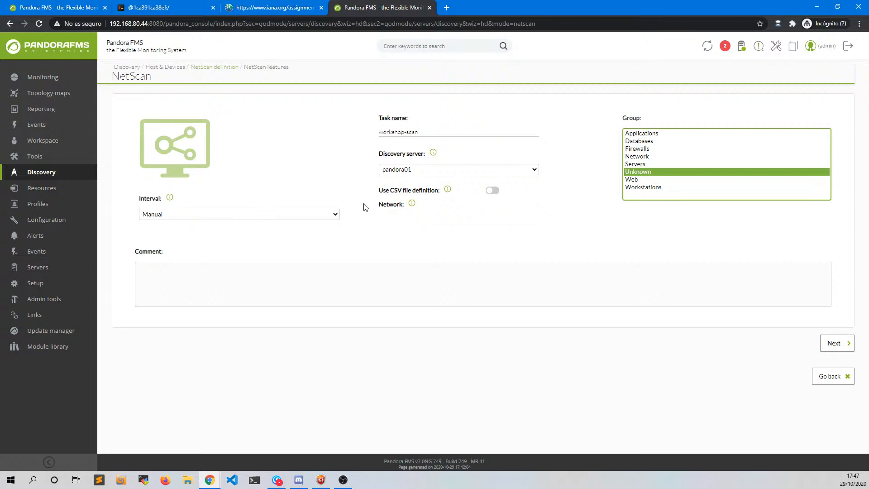
pyautogui.click(492, 191)
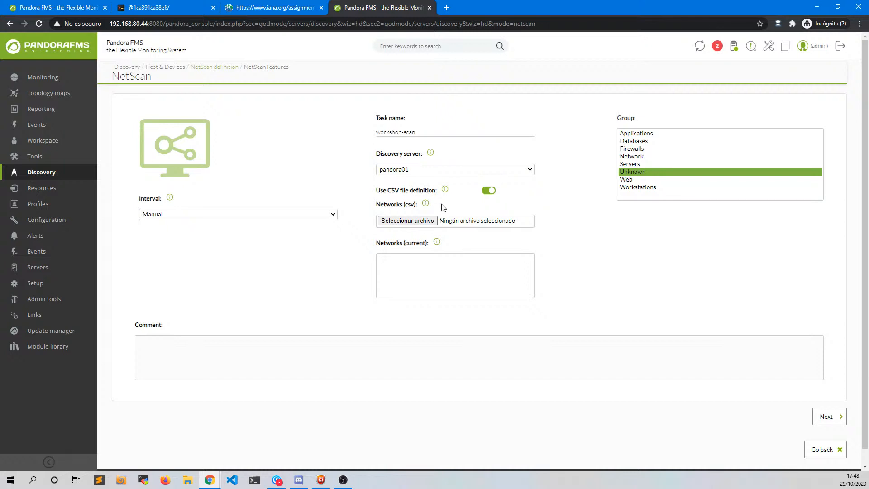
pyautogui.moveTo(445, 189)
pyautogui.moveTo(426, 204)
pyautogui.click(489, 193)
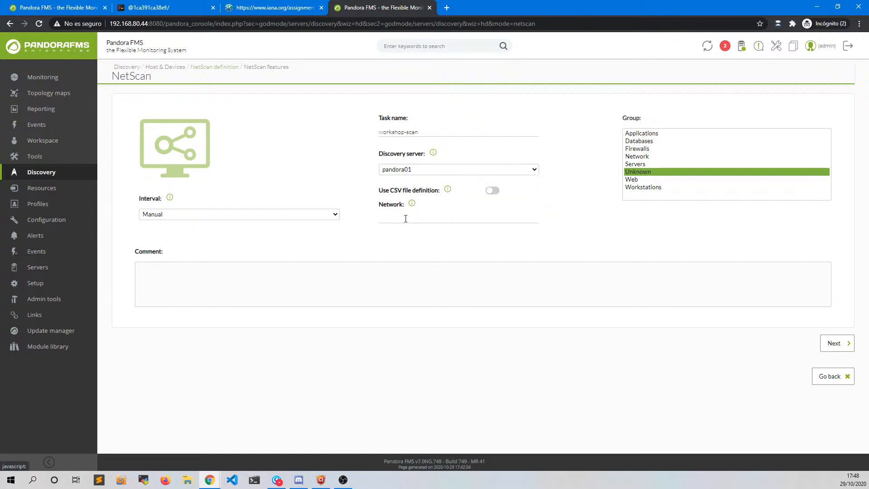
# - Enter 192.168.80.0/24 as the network to scan and advance to the features page
pyautogui.click(404, 219)
pyautogui.write('192.168')
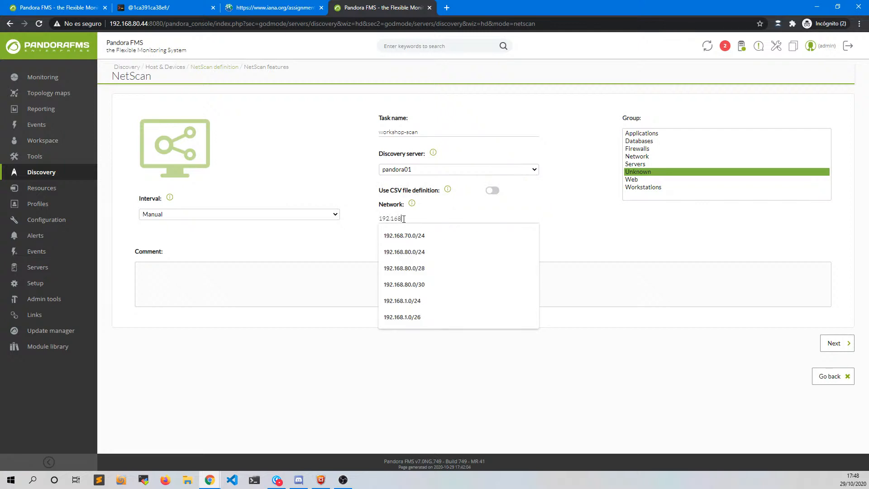
pyautogui.write('.80.')
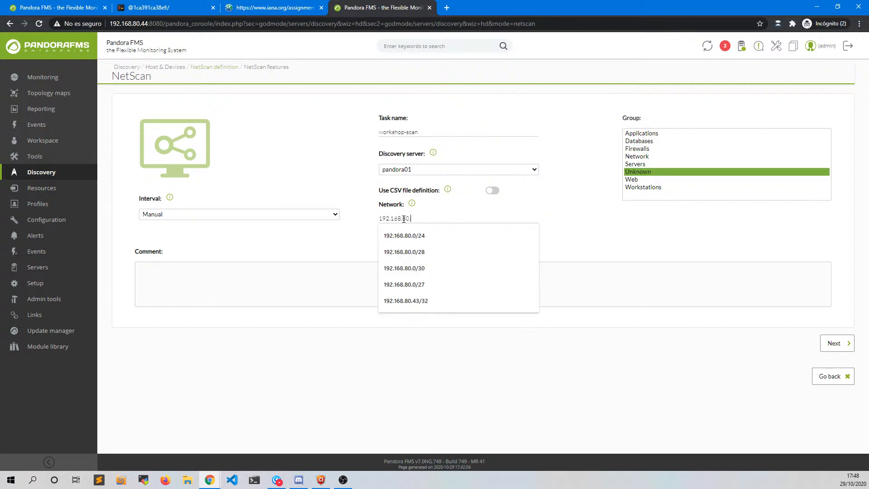
pyautogui.write('0/24')
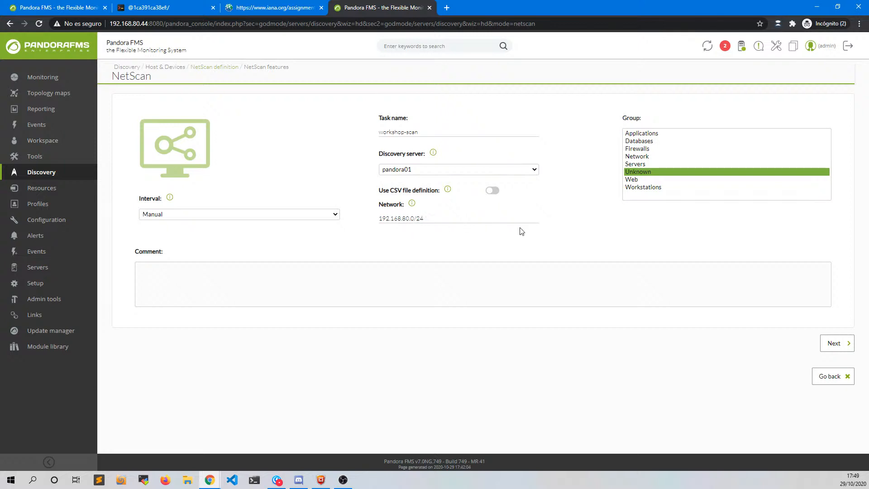
pyautogui.click(829, 346)
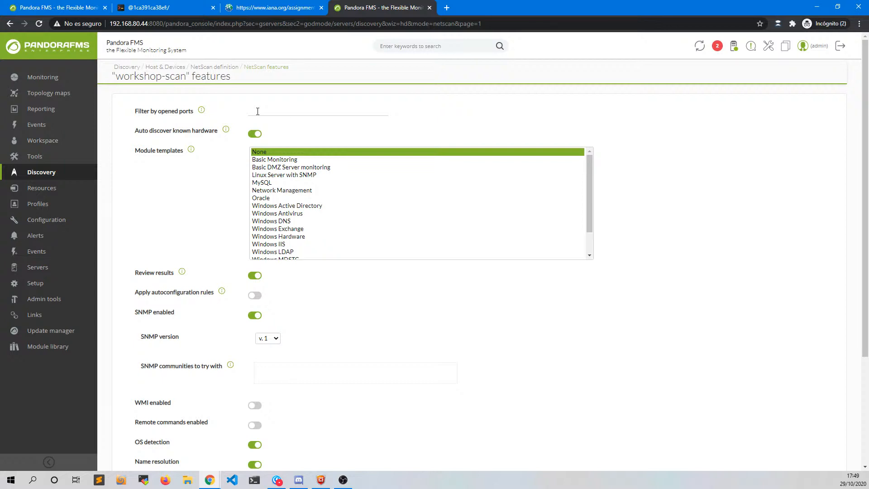
# - Select Basic Monitoring in the Module templates list for workshop-scan
pyautogui.click(286, 113)
pyautogui.moveTo(228, 133)
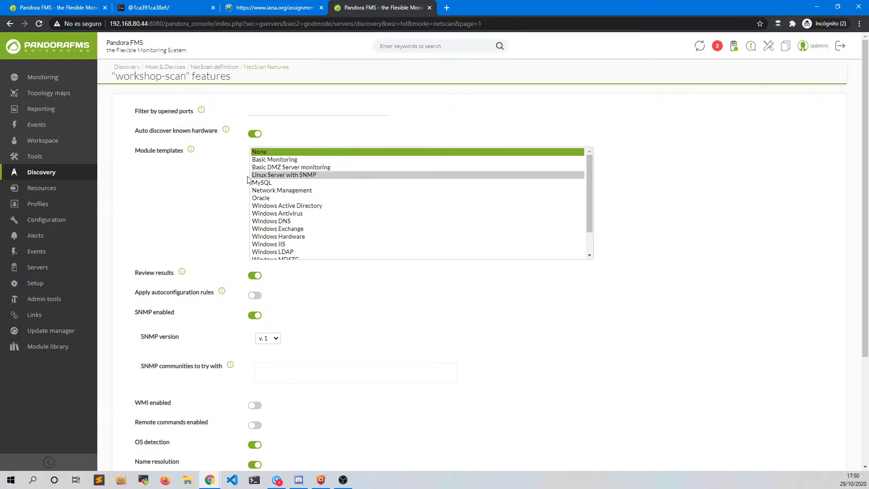
pyautogui.moveTo(59, 219); pyautogui.dragTo(77, 204)
pyautogui.click(48, 220)
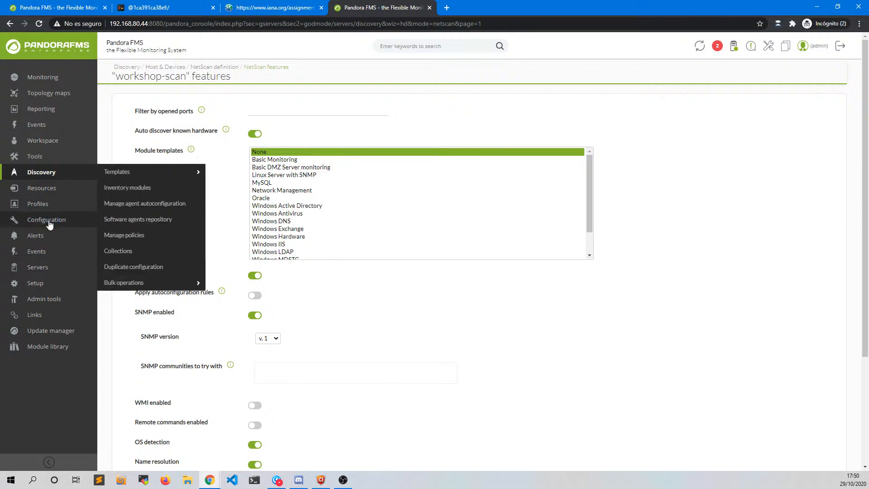
pyautogui.moveTo(133, 177)
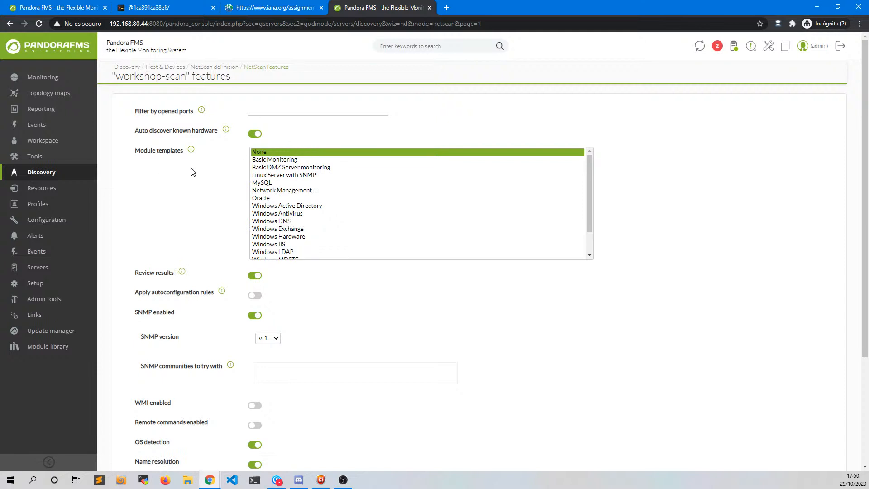
pyautogui.click(258, 162)
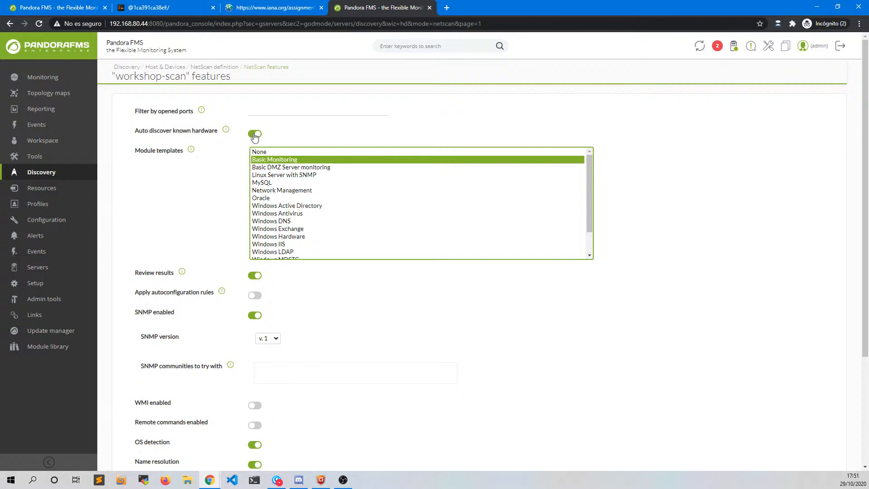
pyautogui.moveTo(228, 132)
# - Set the NetScan SNMP version to v. 2c
pyautogui.scroll(-3, 272, 337)
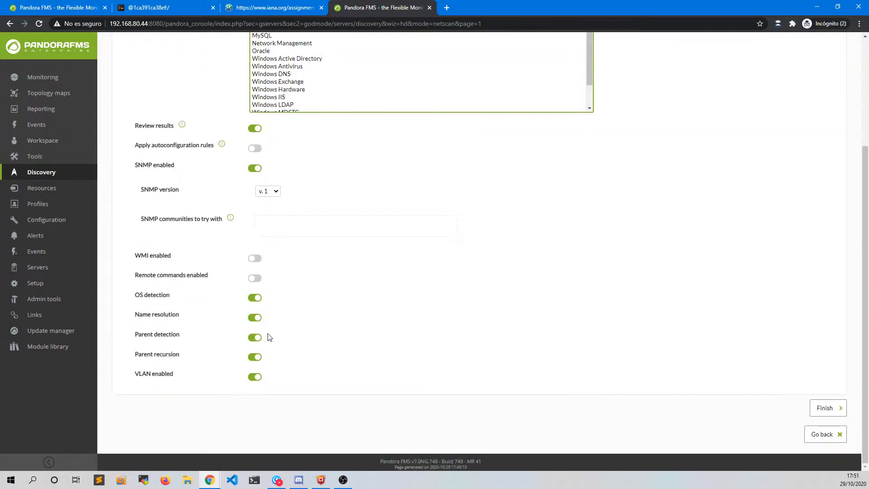
pyautogui.click(275, 192)
pyautogui.click(268, 210)
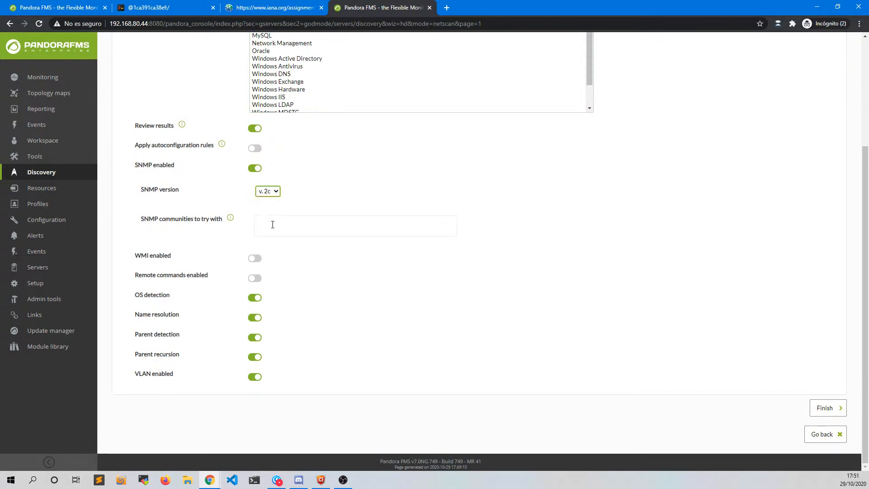
# - Add the saved SNMP community string and remove the extra 'public' community
pyautogui.click(273, 229)
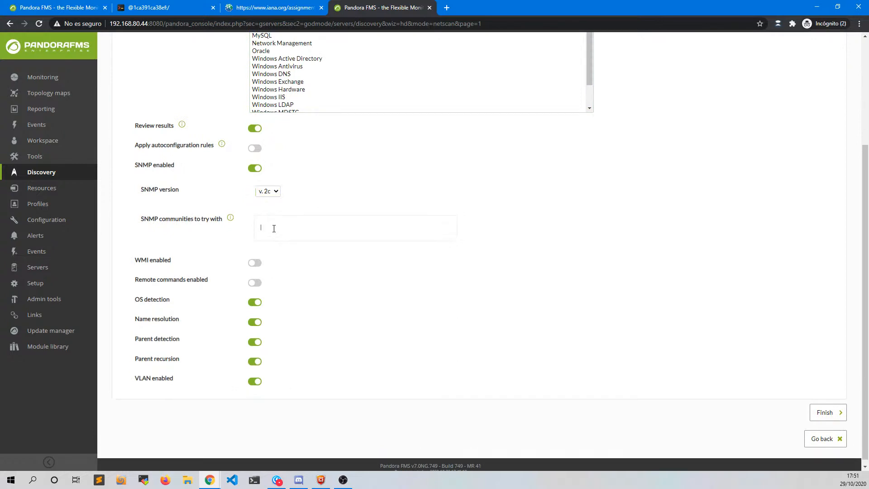
pyautogui.press('Return')
pyautogui.write('public')
pyautogui.press('Return')
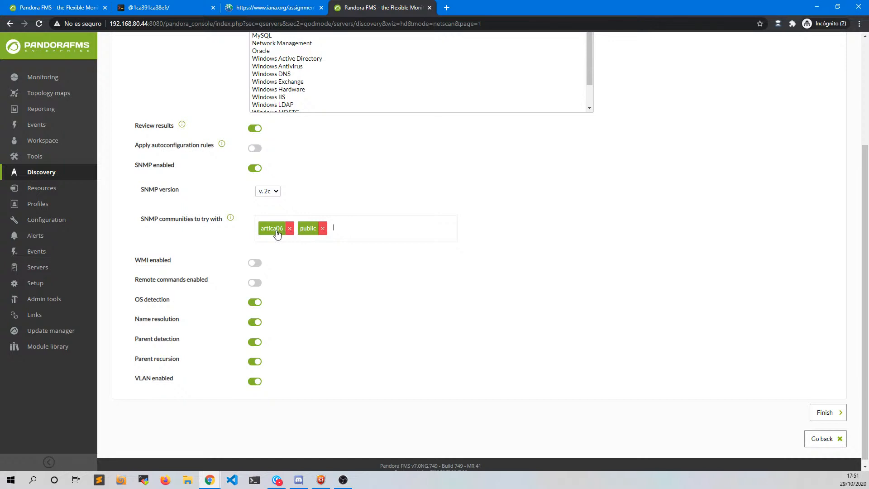
pyautogui.click(323, 228)
# - Leave autoconfiguration rules off and disable OS detection, name resolution, parent detection, parent recursion and VLAN
pyautogui.click(252, 151)
pyautogui.click(254, 152)
pyautogui.click(256, 307)
pyautogui.click(255, 323)
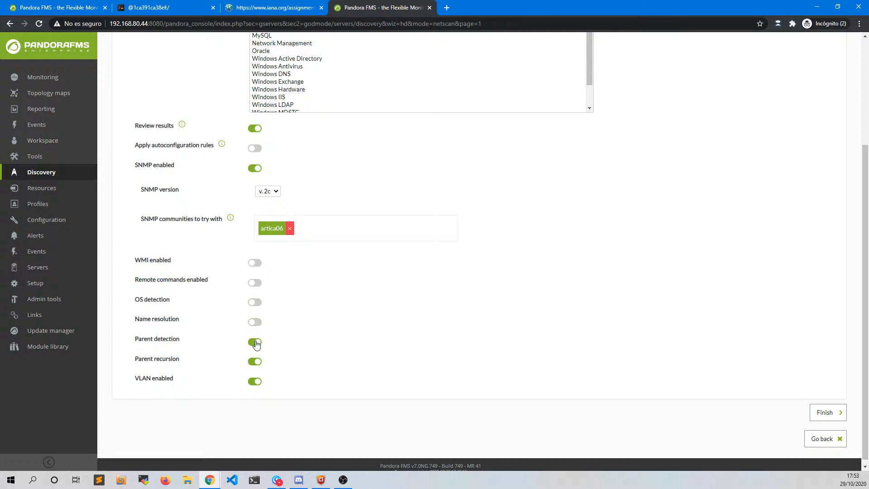
pyautogui.click(256, 343)
pyautogui.click(256, 362)
pyautogui.click(256, 384)
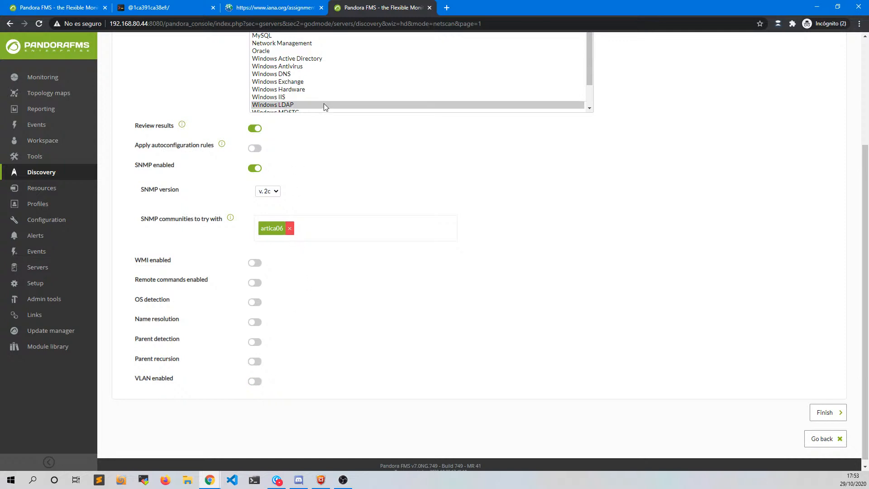
# - Submit the workshop-scan NetScan task with Finish at the bottom of the features page
pyautogui.scroll(5, 324, 107)
pyautogui.scroll(-3, 423, 249)
pyautogui.scroll(-1, 355, 278)
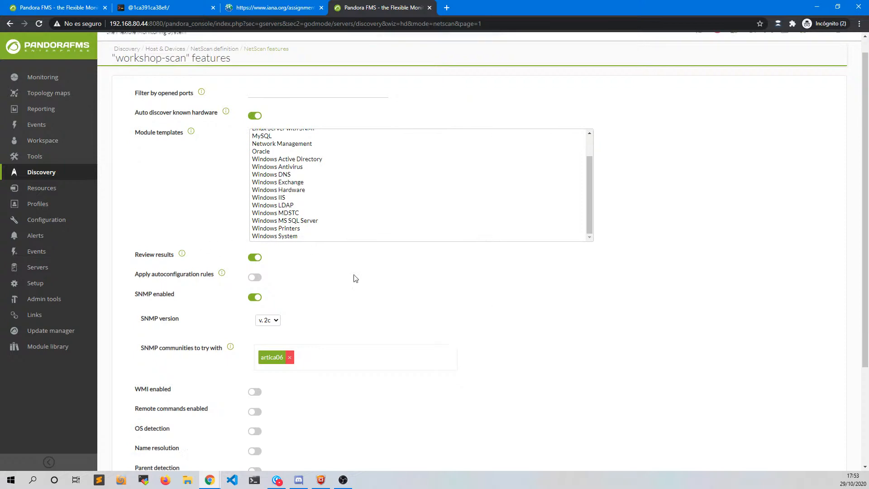
pyautogui.scroll(-3, 356, 278)
pyautogui.click(821, 408)
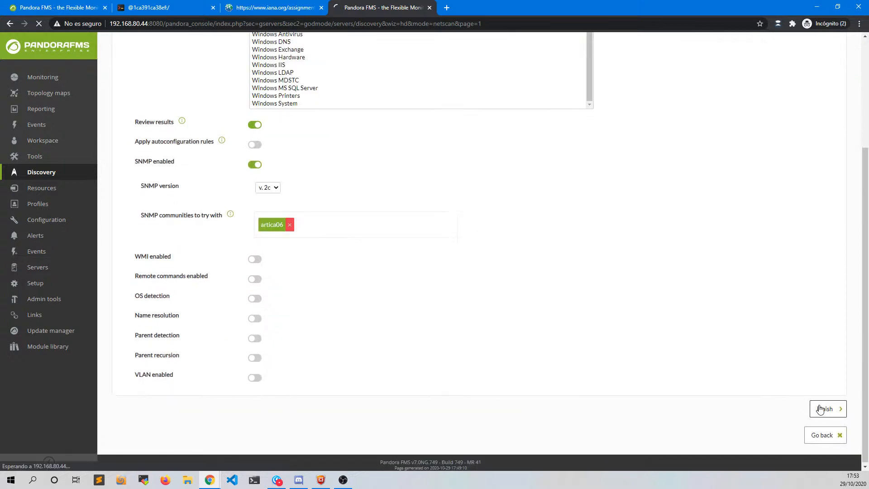
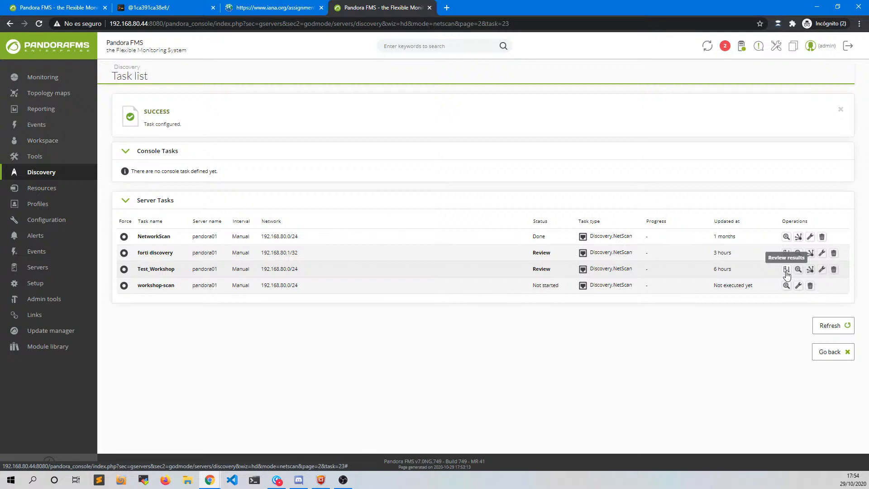
# - Open the Test_Workshop review: 60 alive, 194 not alive, 6 SNMP-responding hosts
pyautogui.click(786, 270)
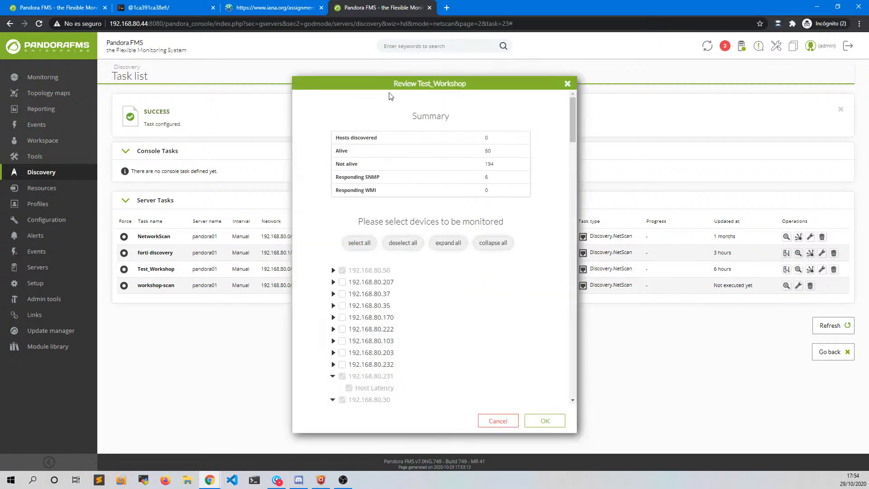
pyautogui.moveTo(383, 81); pyautogui.dragTo(372, 54)
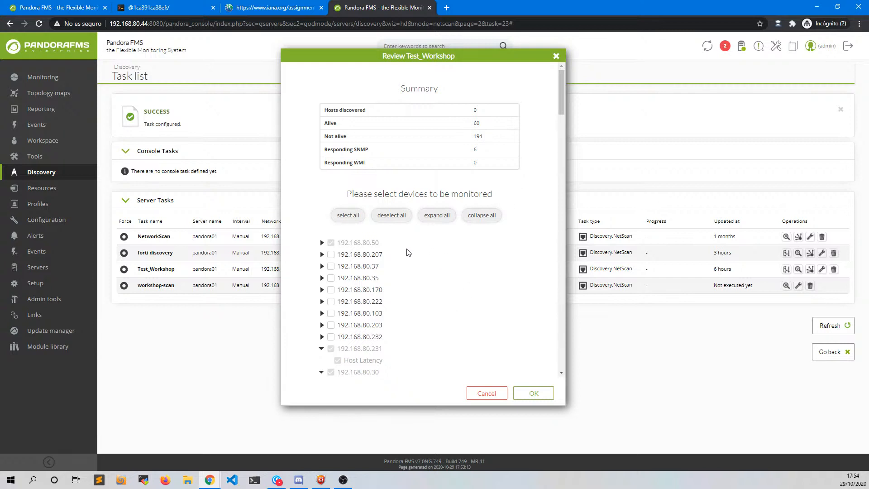
pyautogui.scroll(-3, 407, 252)
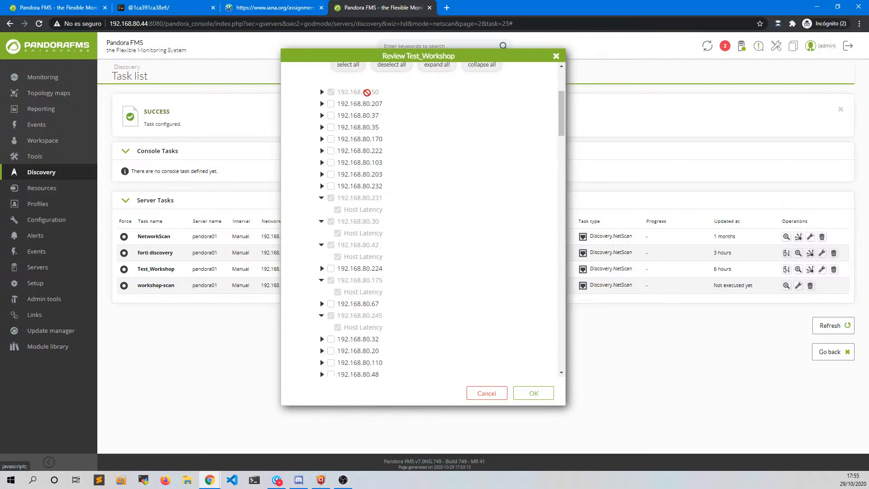
# - Tick Host Latency for 192.168.80.50, then expand 192.168.80.207 to reach its Host Latency
pyautogui.click(322, 92)
pyautogui.click(322, 92)
pyautogui.click(321, 92)
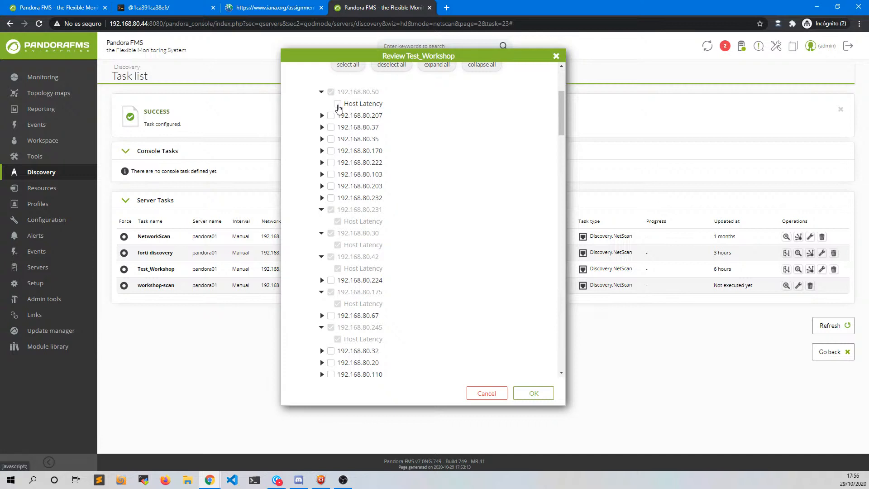
pyautogui.click(338, 105)
pyautogui.click(322, 115)
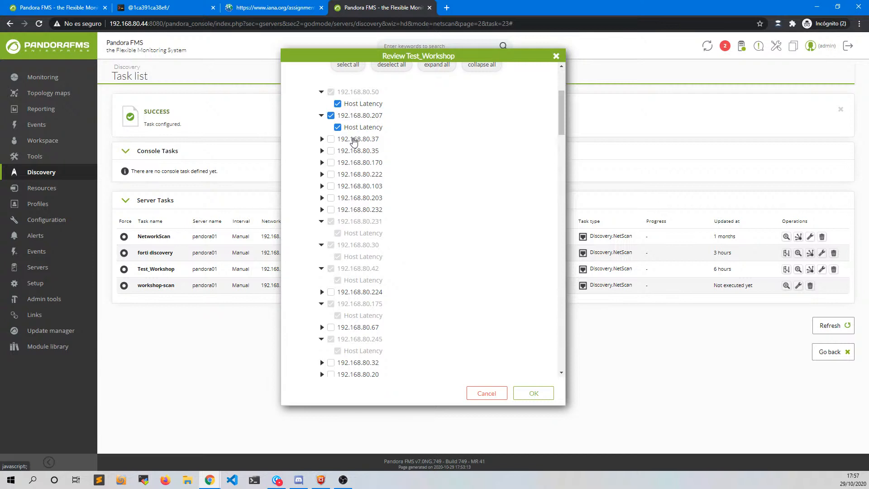
# - Select the veth9d3e905 and veth35db12e ifHCInOctets, ifOperStatus and ifHCOutOctets modules of 192.168.80.173
pyautogui.scroll(-3, 338, 222)
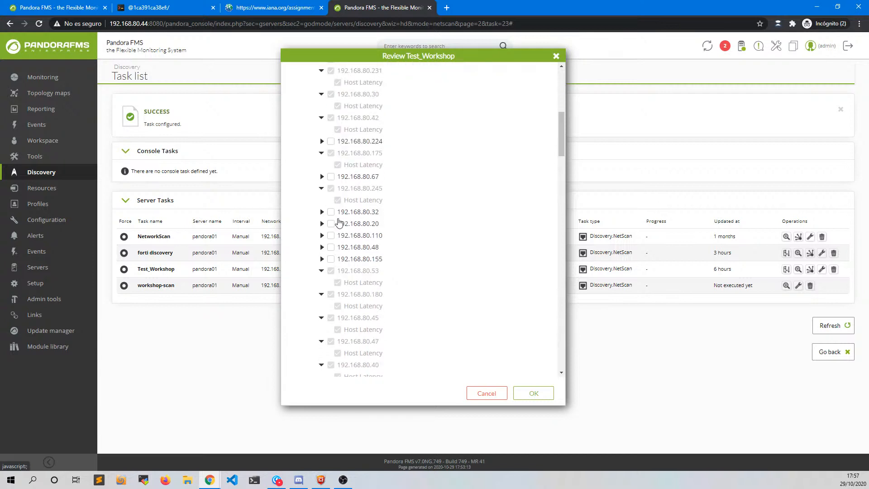
pyautogui.scroll(-10, 340, 233)
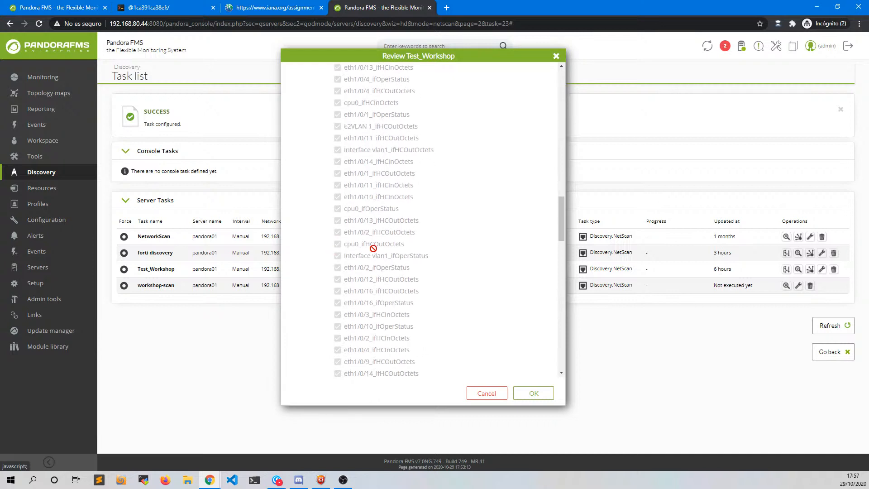
pyautogui.scroll(-10, 374, 249)
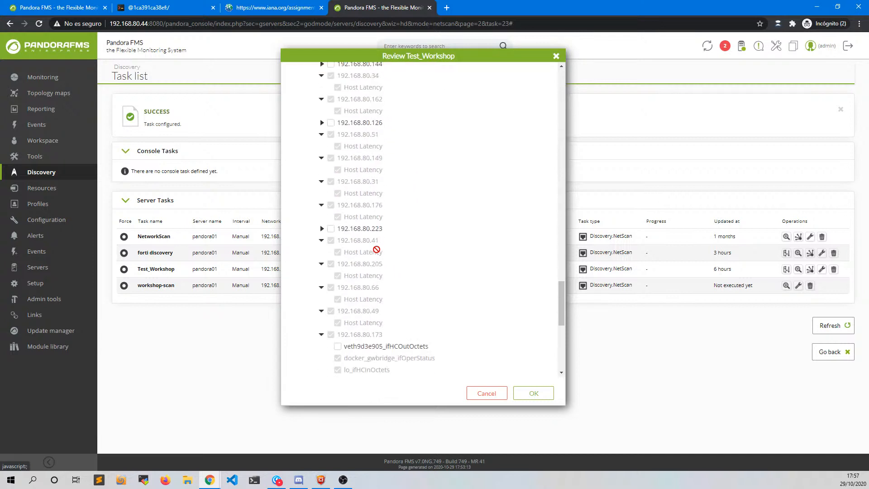
pyautogui.scroll(-5, 376, 249)
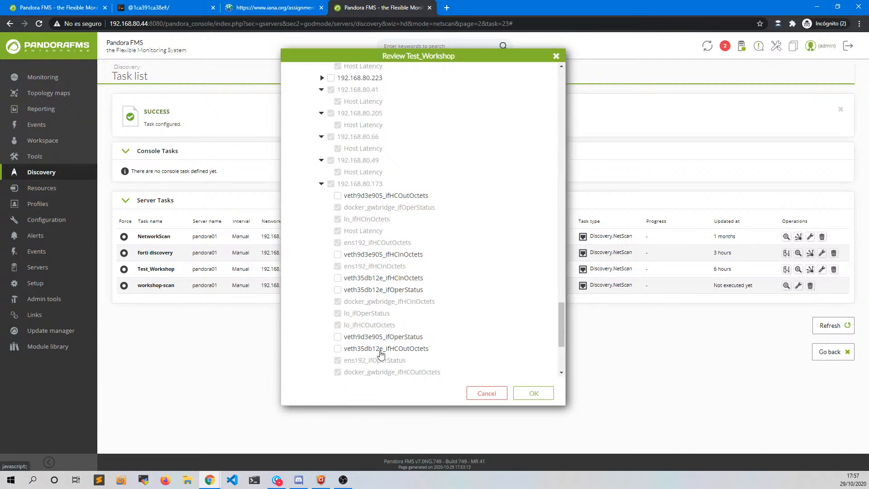
pyautogui.scroll(-3, 368, 351)
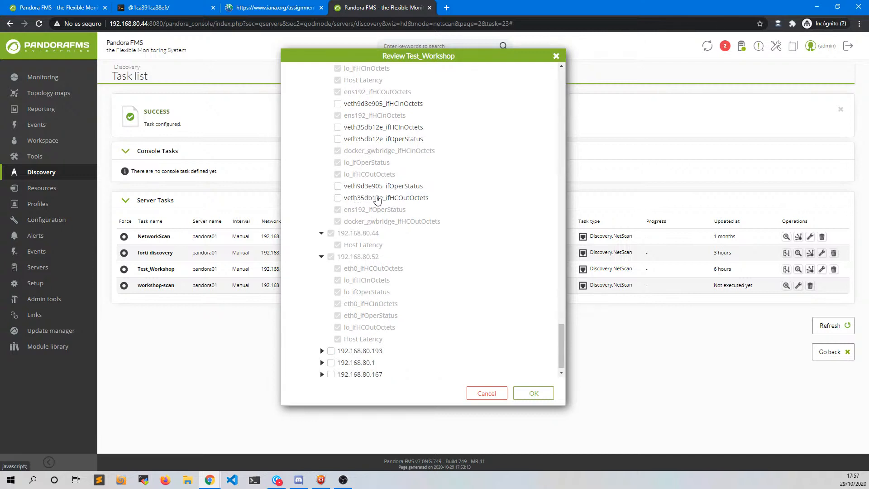
pyautogui.scroll(3, 355, 194)
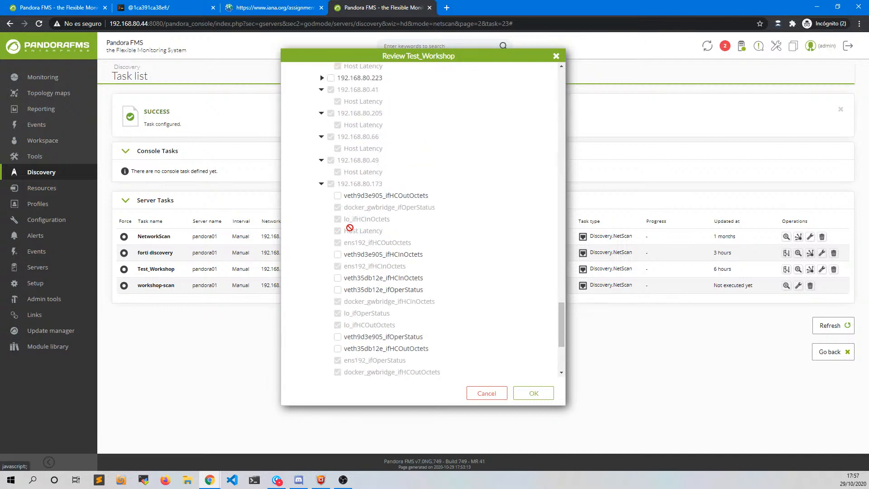
pyautogui.click(337, 196)
pyautogui.click(337, 254)
pyautogui.scroll(-3, 339, 301)
pyautogui.click(337, 127)
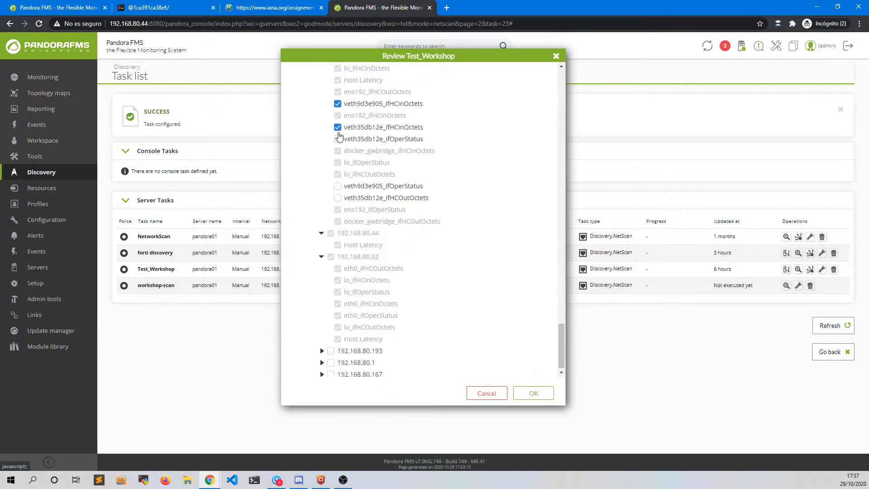
pyautogui.click(337, 139)
pyautogui.click(338, 186)
pyautogui.click(337, 198)
# - Include hosts 192.168.80.37 and 192.168.80.35 and submit the selection for creation
pyautogui.scroll(3, 369, 232)
pyautogui.scroll(20, 369, 232)
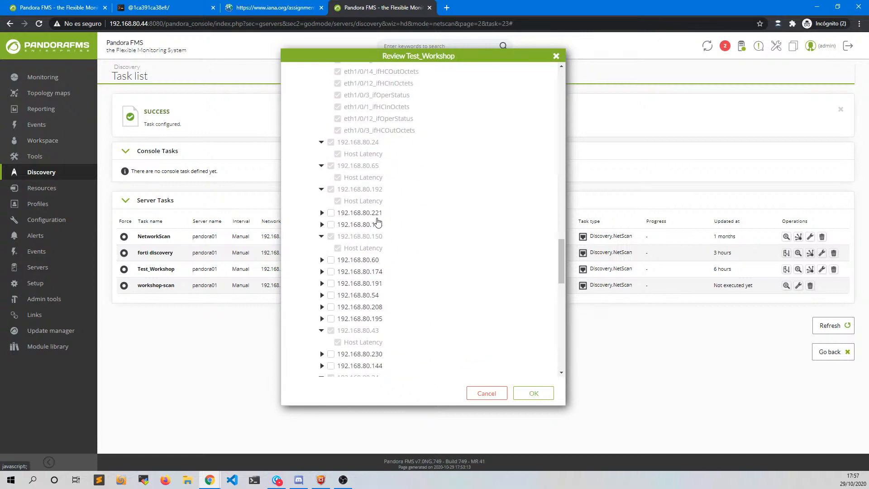
pyautogui.scroll(15, 393, 207)
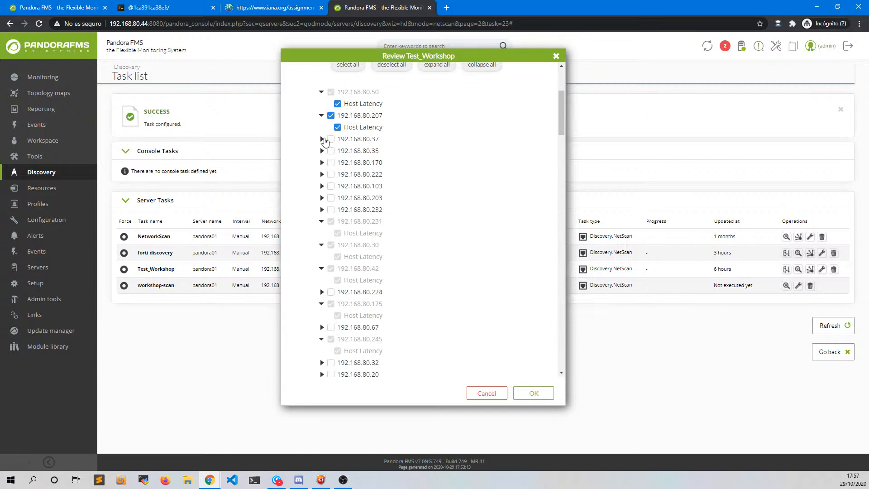
pyautogui.click(331, 139)
pyautogui.click(331, 150)
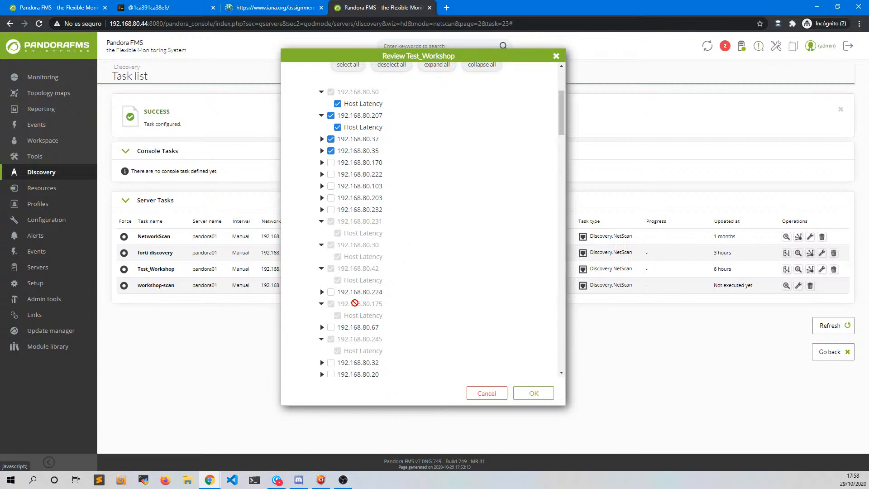
pyautogui.click(534, 395)
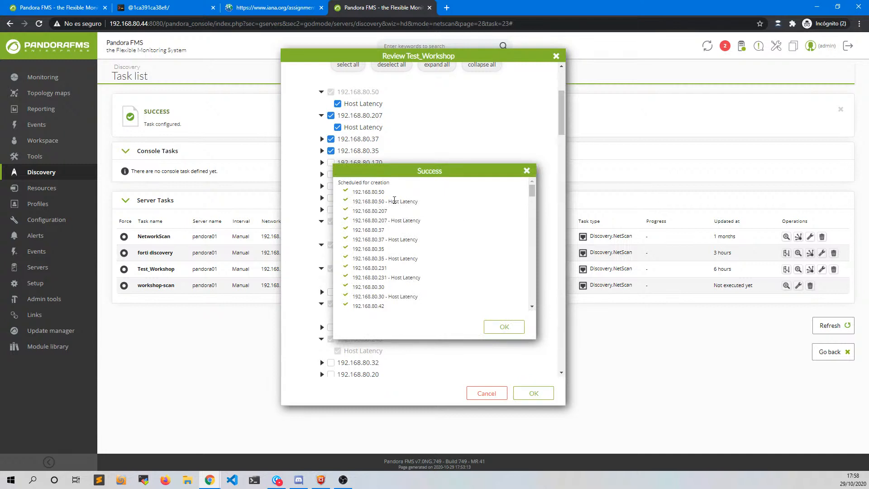
# - Look over the hosts and modules scheduled for creation and acknowledge the Success notice
pyautogui.scroll(-1, 394, 261)
pyautogui.scroll(1, 403, 235)
pyautogui.scroll(-10, 469, 219)
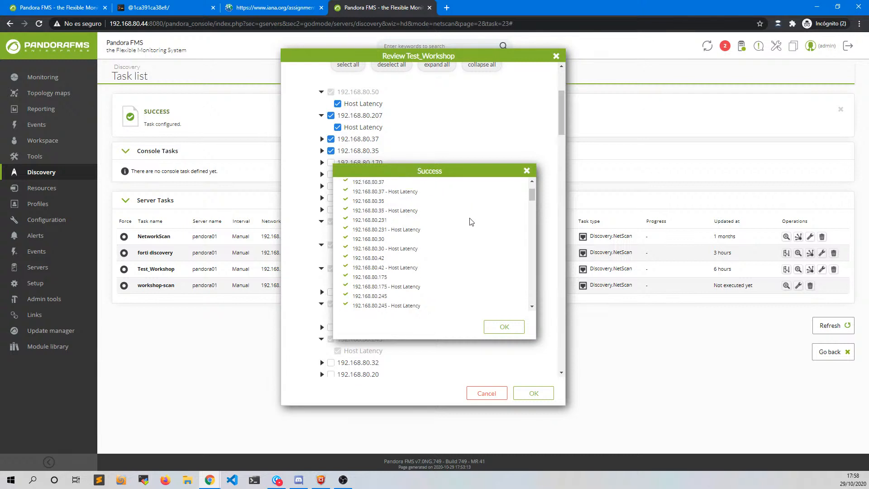
pyautogui.scroll(-10, 464, 228)
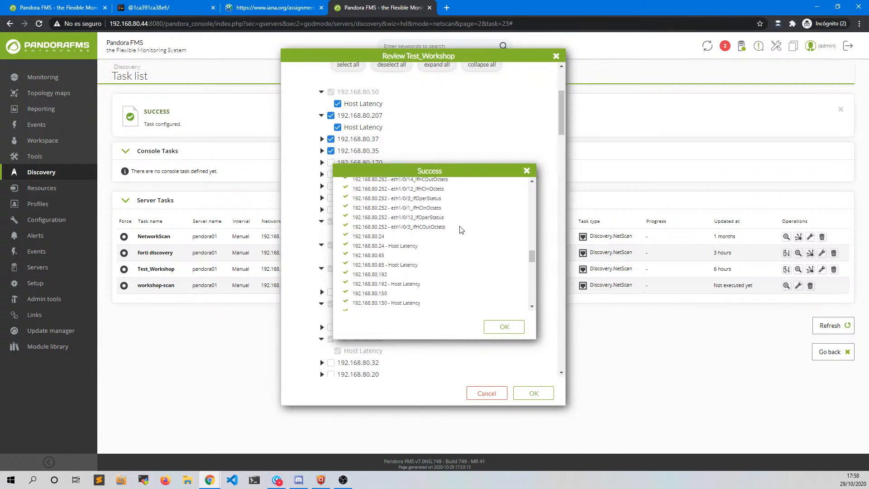
pyautogui.scroll(-5, 459, 232)
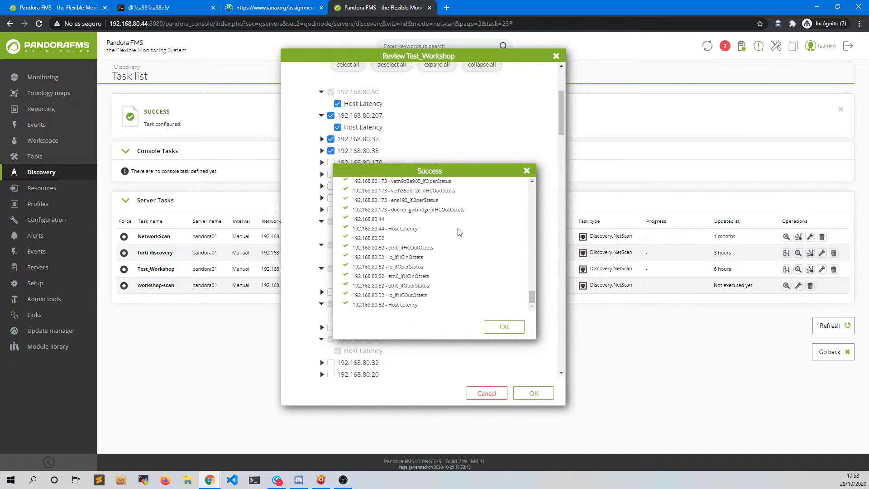
pyautogui.click(502, 327)
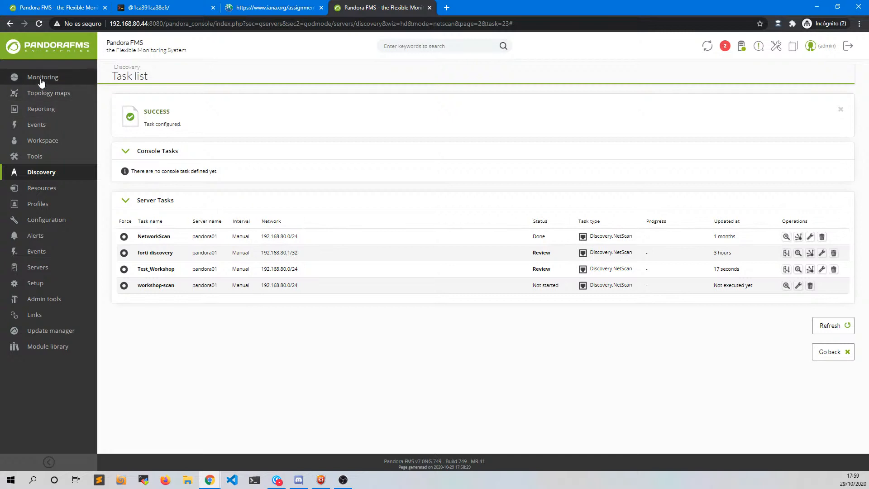
# - Go to Monitoring > SNMP > SNMP browser
pyautogui.moveTo(40, 79)
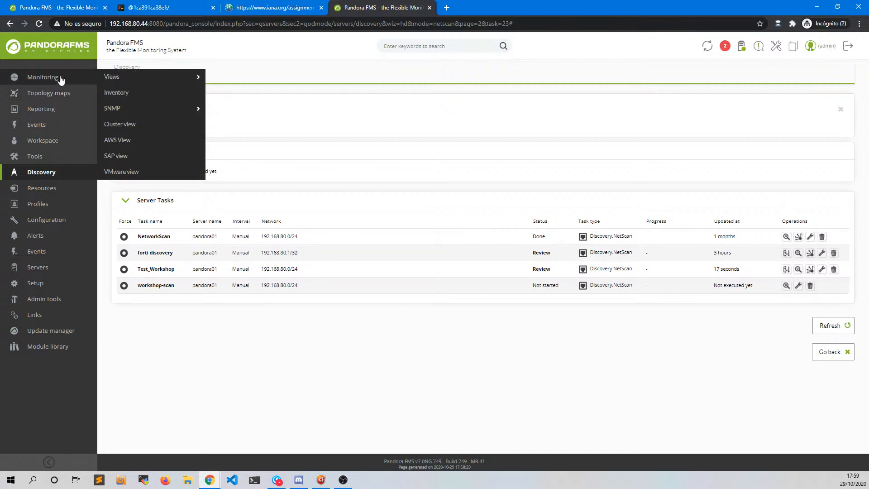
pyautogui.moveTo(113, 109)
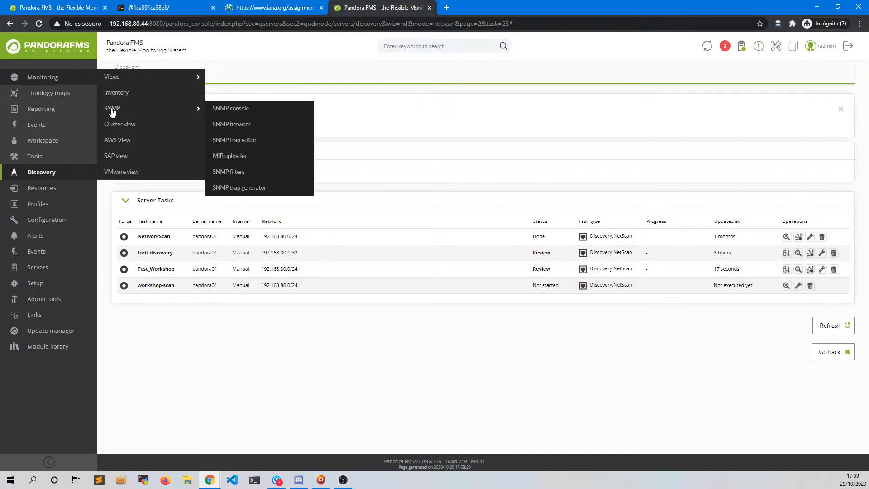
pyautogui.click(237, 124)
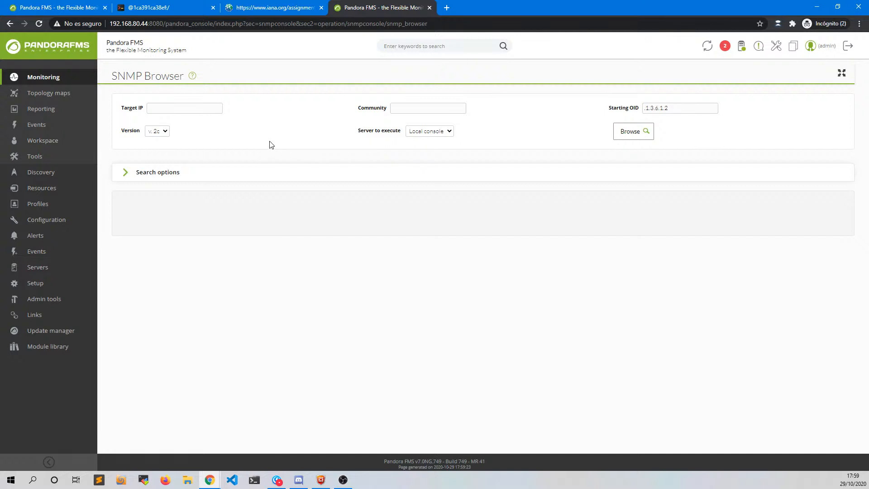
pyautogui.click(183, 107)
pyautogui.write('192.168.80.1')
pyautogui.click(401, 111)
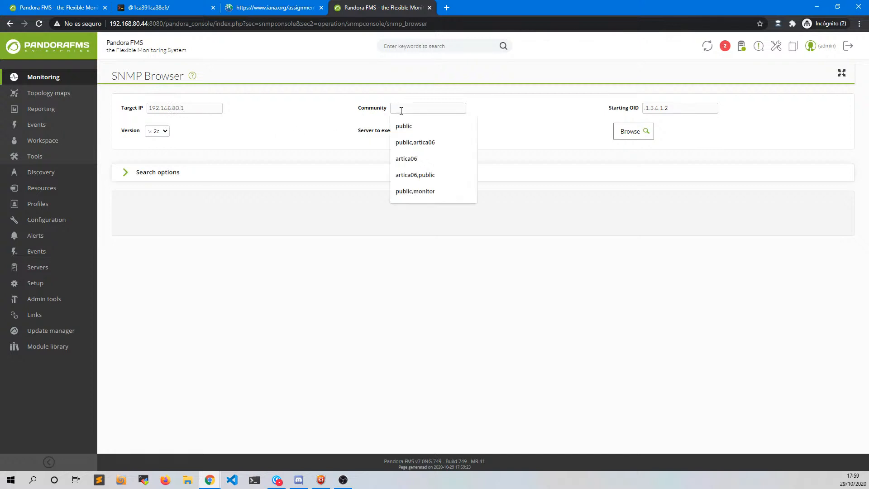
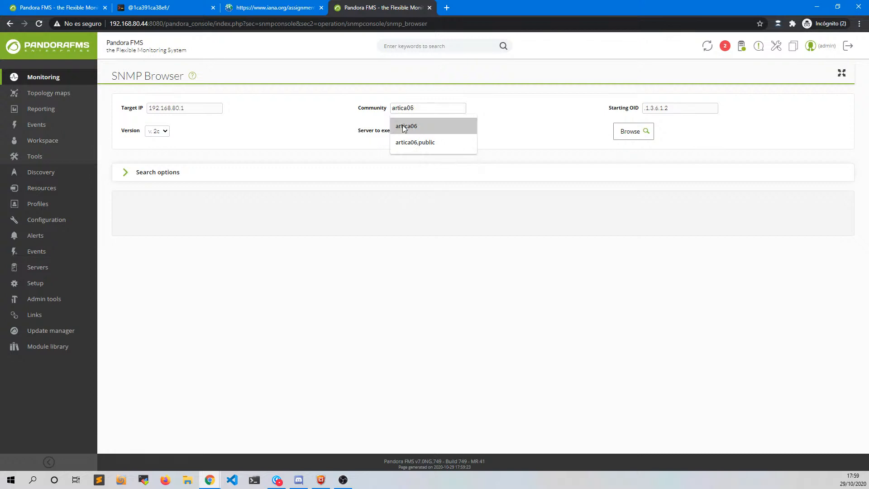
pyautogui.click(403, 126)
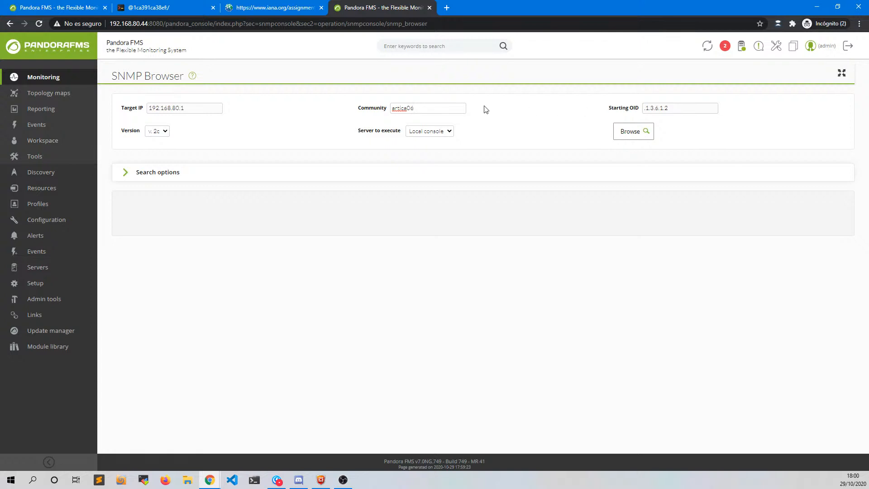
pyautogui.click(499, 109)
# - Browse 192.168.80.1 to load its ten MIBs, from SNMPv2-MIB through ENTITY-MIB
pyautogui.click(616, 132)
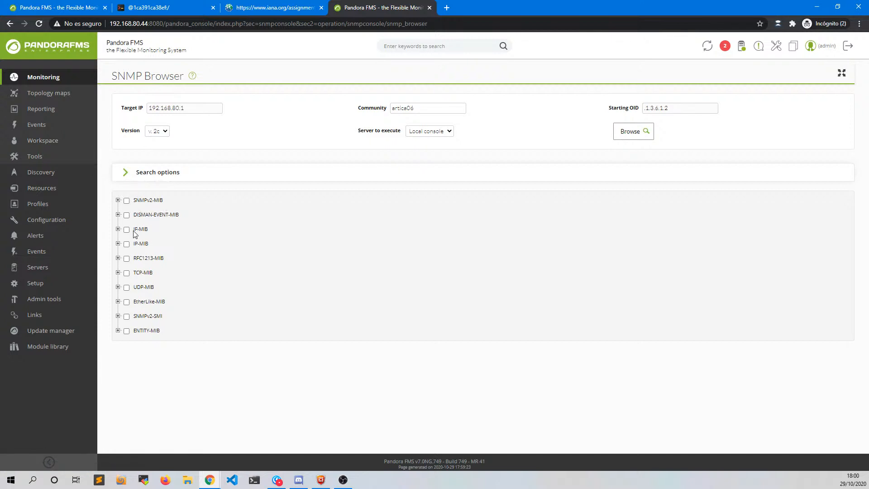
pyautogui.moveTo(134, 199); pyautogui.dragTo(157, 200)
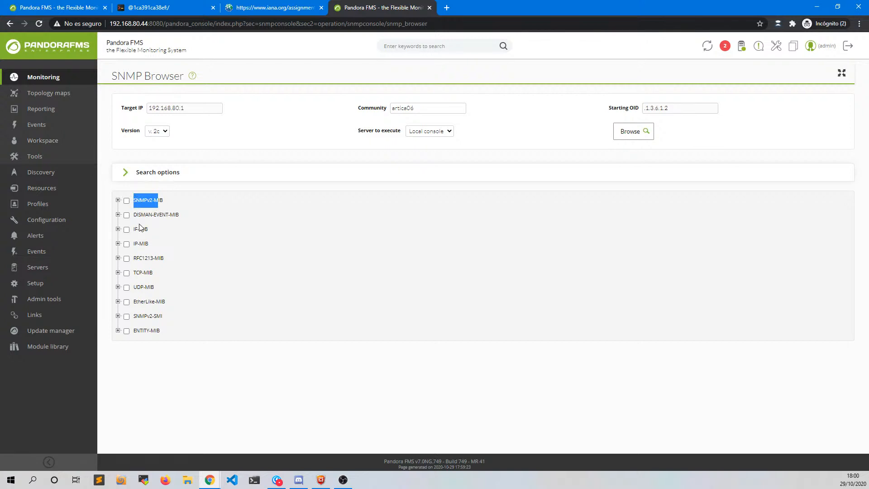
pyautogui.moveTo(134, 229); pyautogui.dragTo(138, 235)
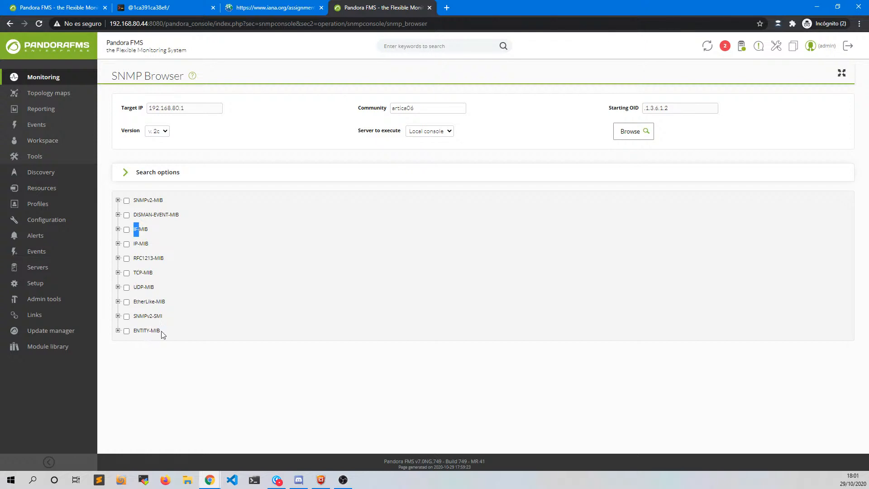
# - Expand IF-MIB > ifOperStatus, tick instance 1 and show its OID details (down(2))
pyautogui.click(118, 230)
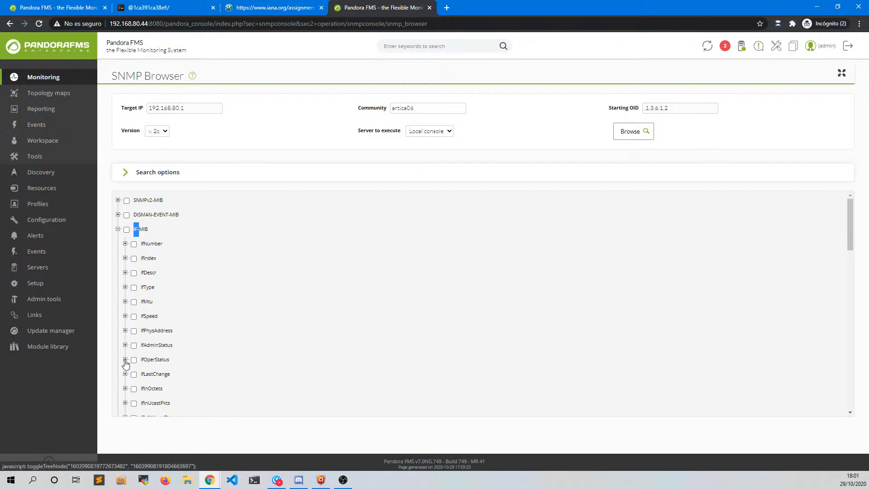
pyautogui.click(126, 359)
pyautogui.scroll(-3, 251, 346)
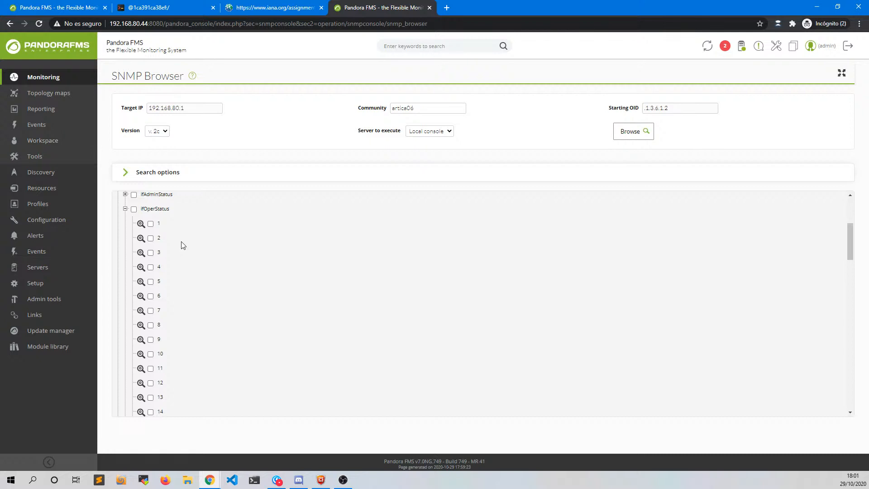
pyautogui.click(151, 224)
pyautogui.click(141, 224)
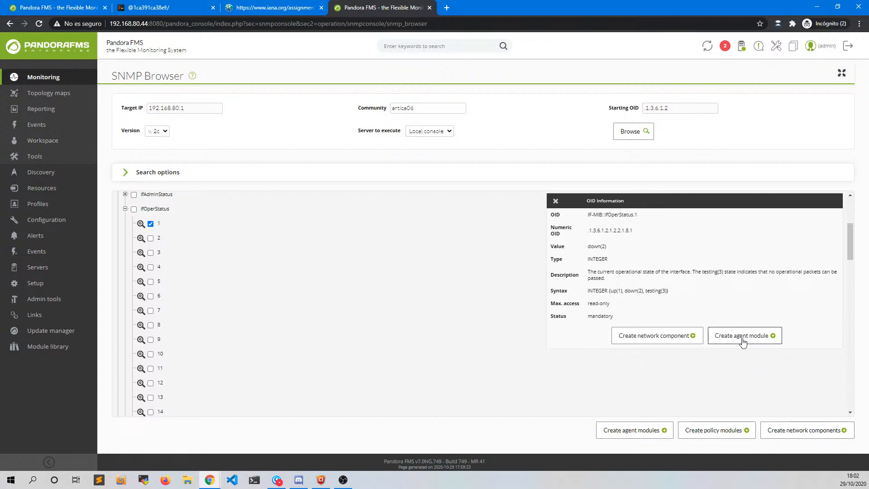
# - Start an agent module from ifOperStatus.1 and choose agent 192.168.80.108 as its target
pyautogui.click(742, 339)
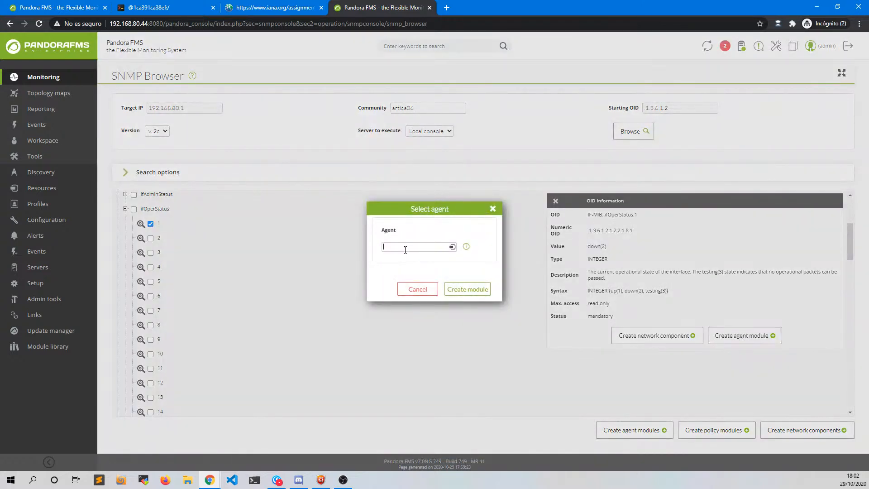
pyautogui.write('192.168')
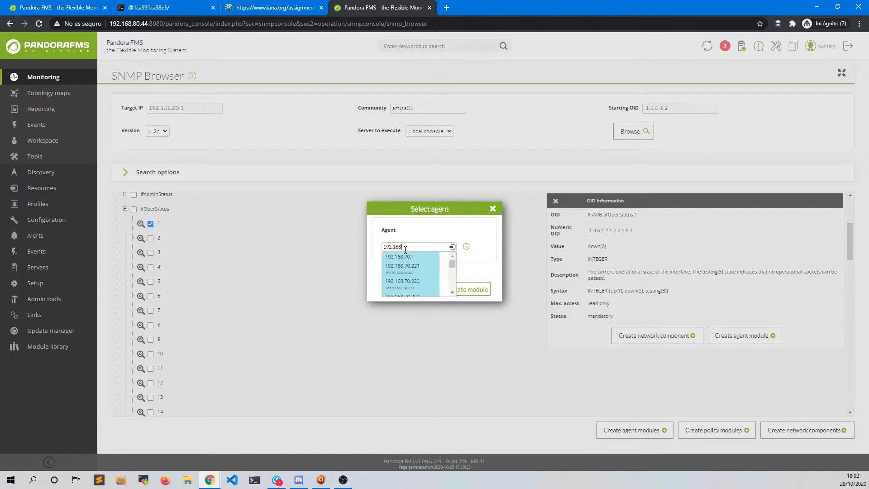
pyautogui.write('.80.1')
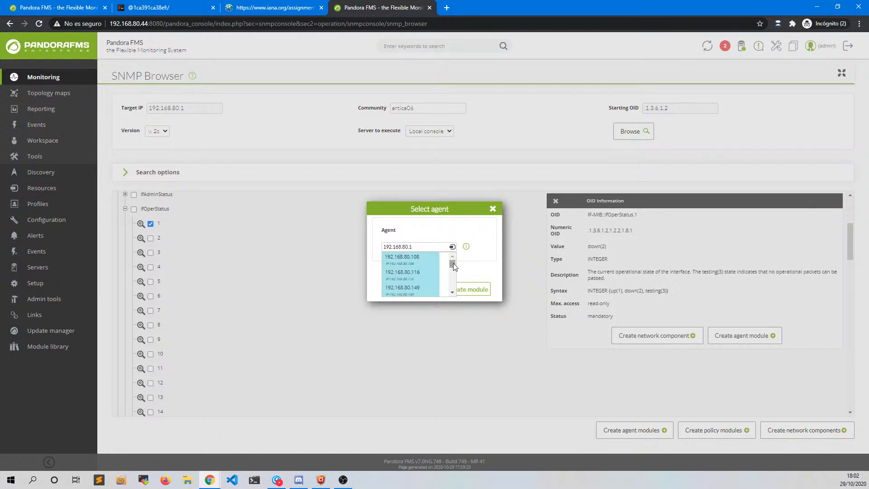
pyautogui.moveTo(452, 263)
pyautogui.mouseDown()
pyautogui.moveTo(452, 288)
pyautogui.moveTo(450, 259)
pyautogui.mouseUp()
pyautogui.click(414, 260)
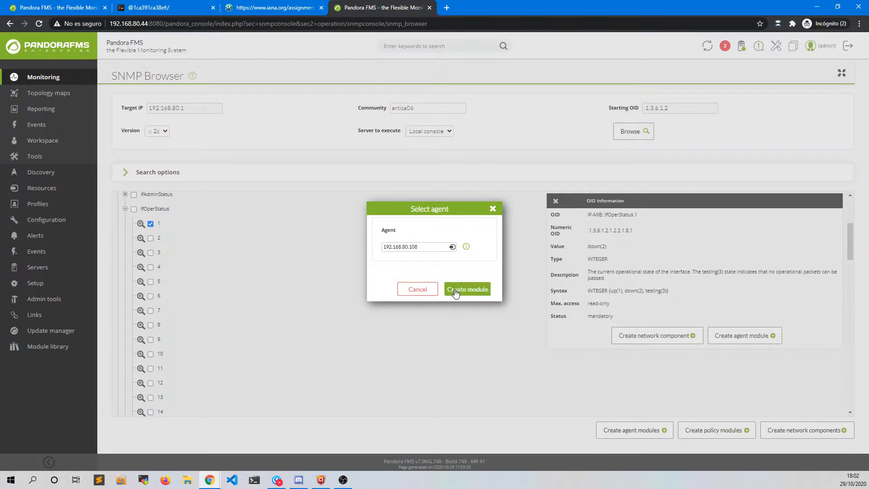
pyautogui.click(449, 289)
# - Confirm and save the prefilled Remote SNMP module for OID .1.3.6.1.2.1.2.2.1.8.1
pyautogui.click(474, 271)
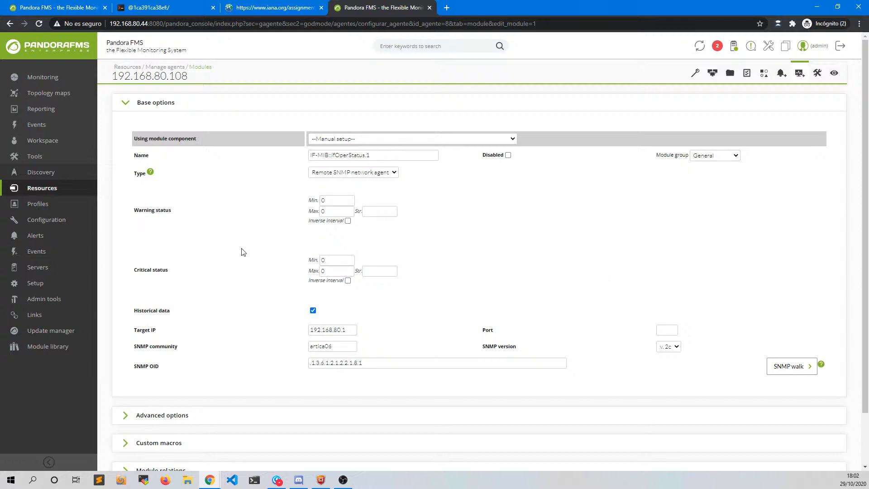
pyautogui.scroll(-2, 510, 199)
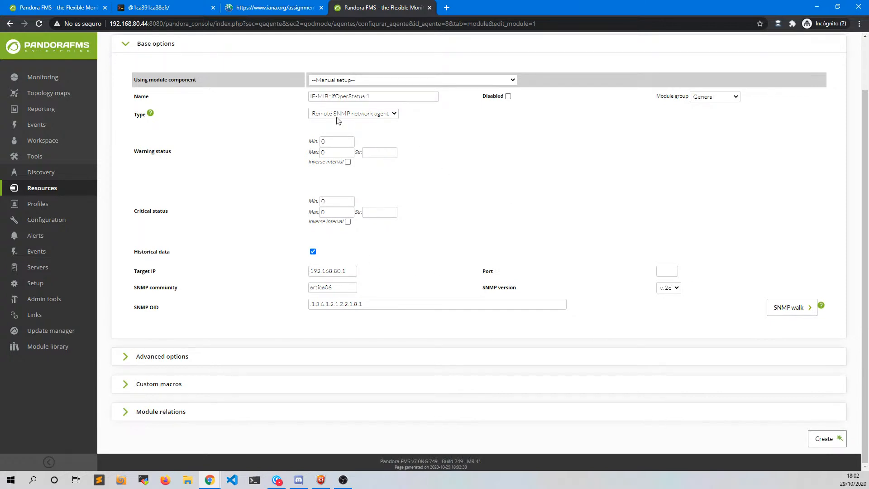
pyautogui.click(824, 439)
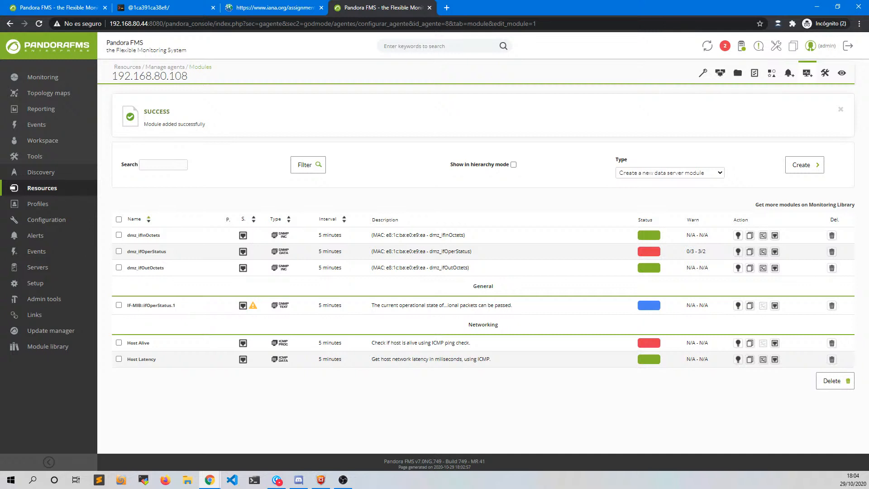
# - Close agent 192.168.80.108's modules tab and return to the Pandora FMS overview from the first tab
pyautogui.middleClick(355, 10)
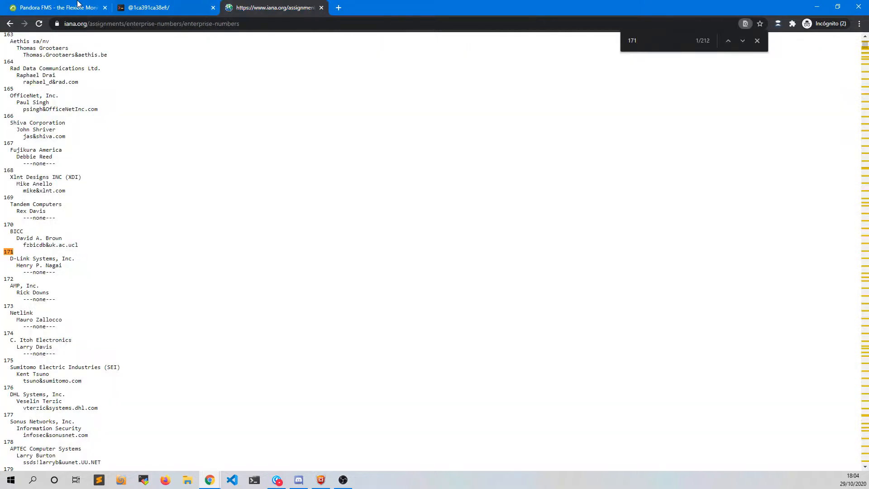
pyautogui.click(42, 8)
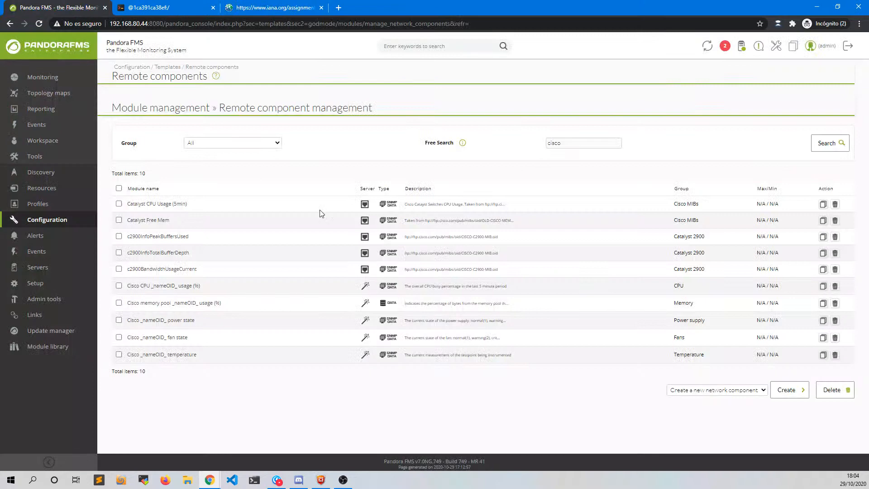
pyautogui.click(46, 52)
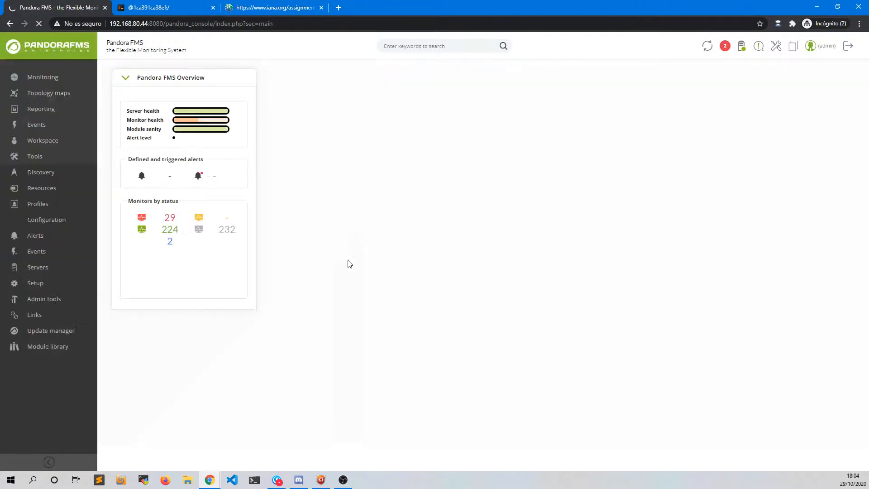